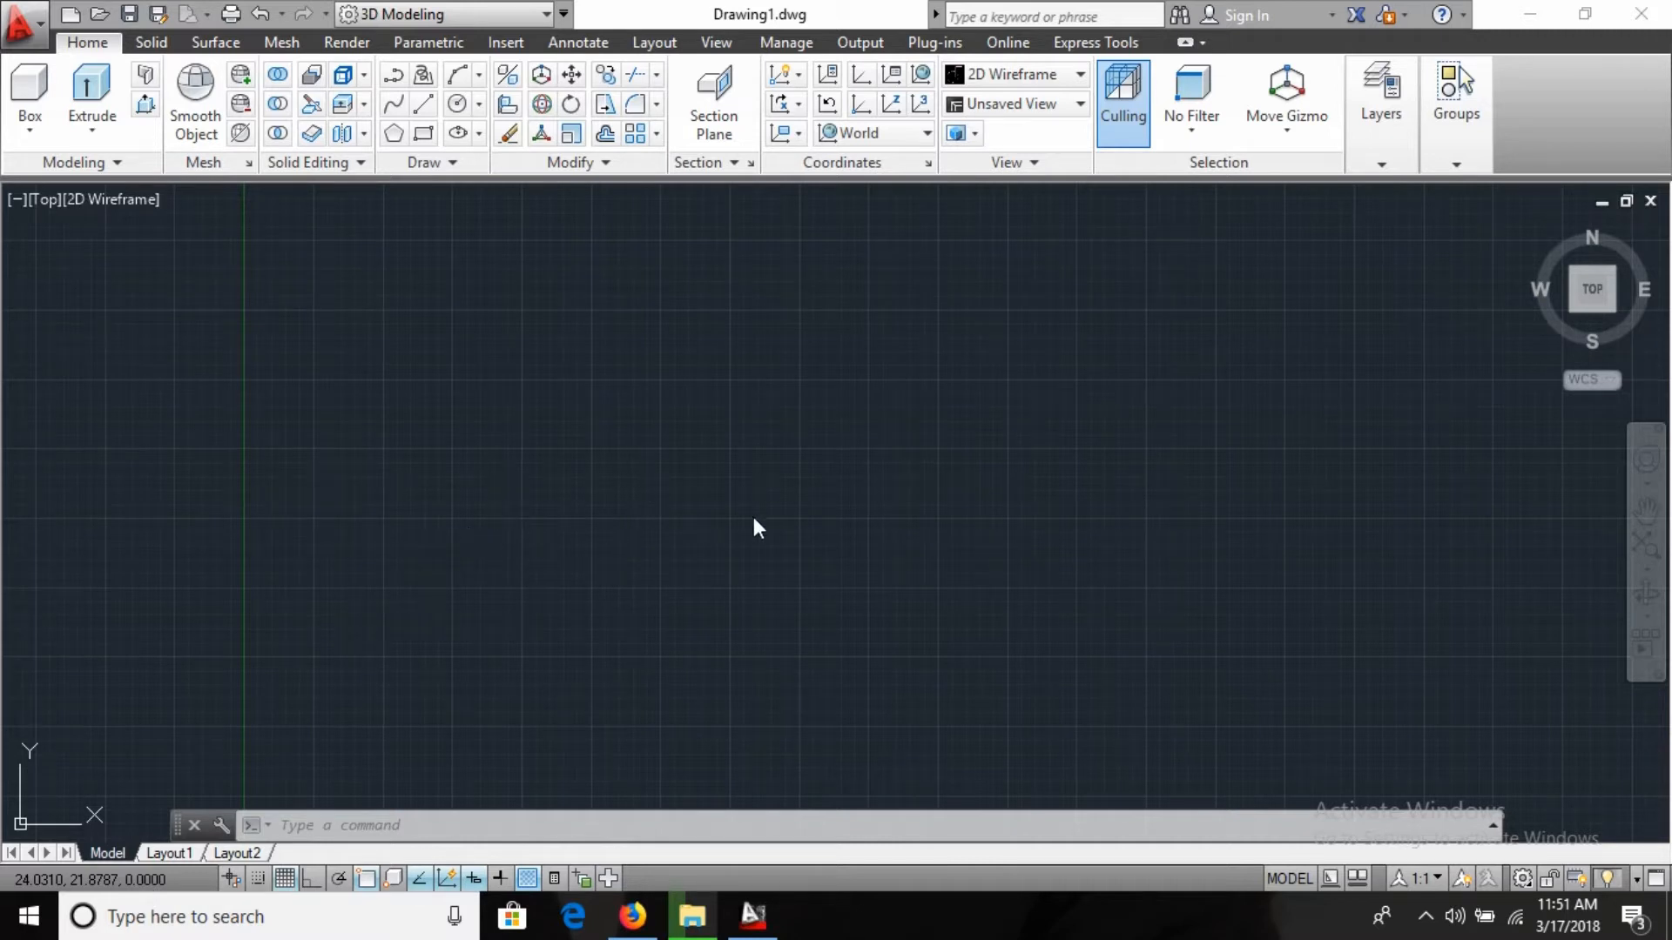
left_click(712, 498)
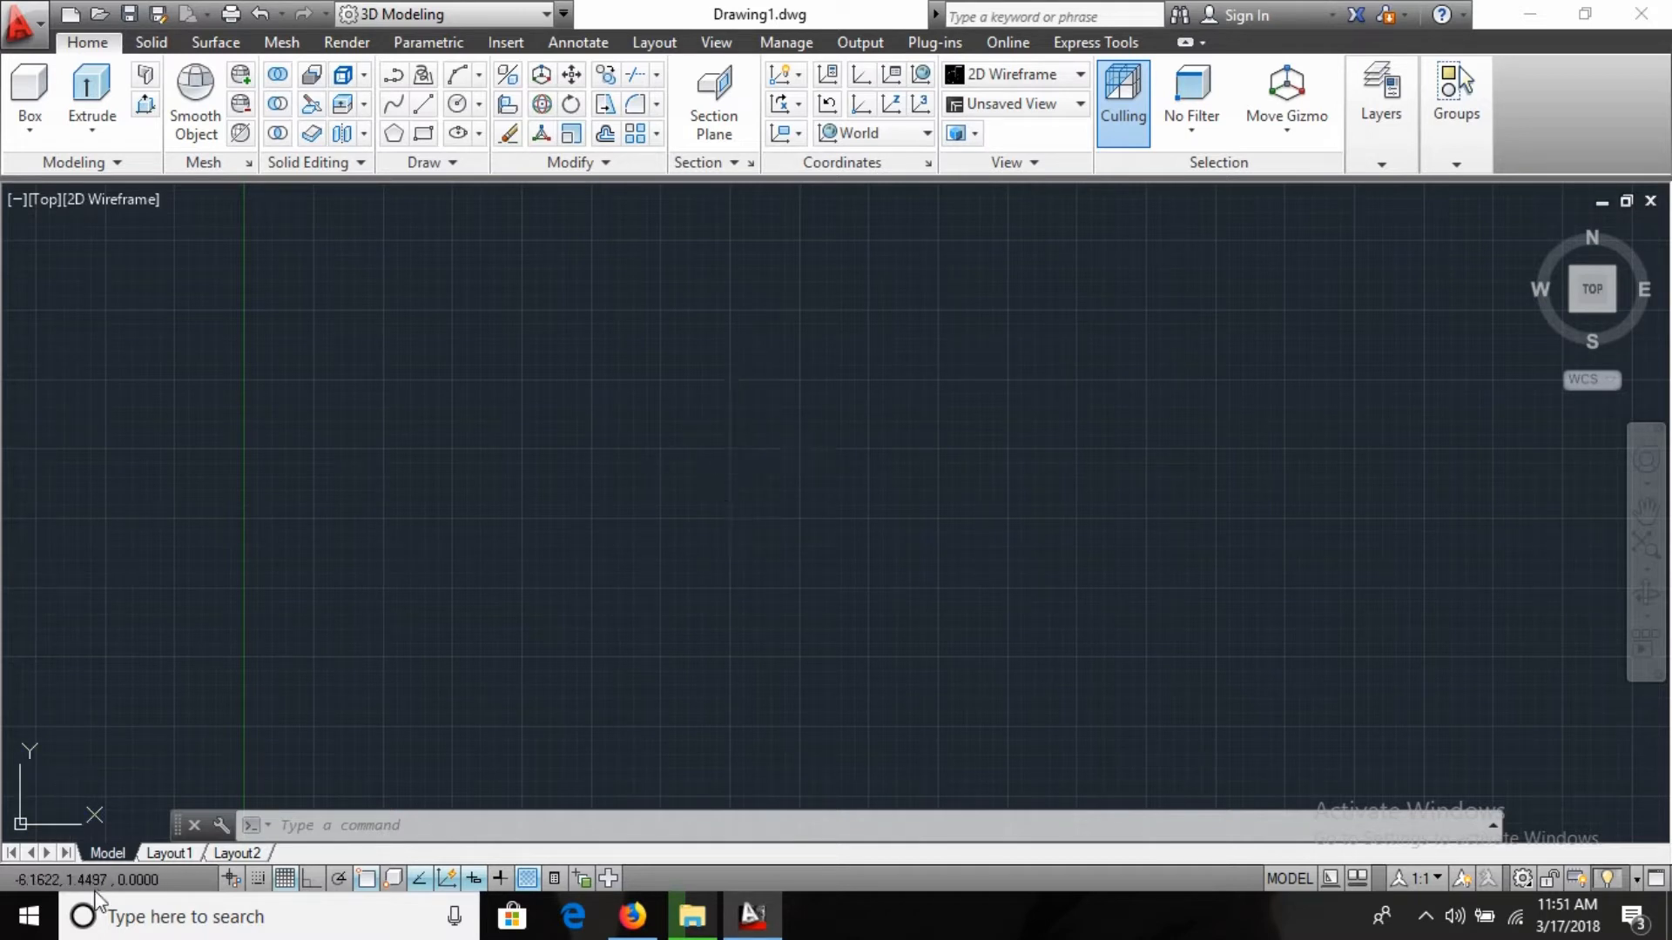
left_click(696, 392)
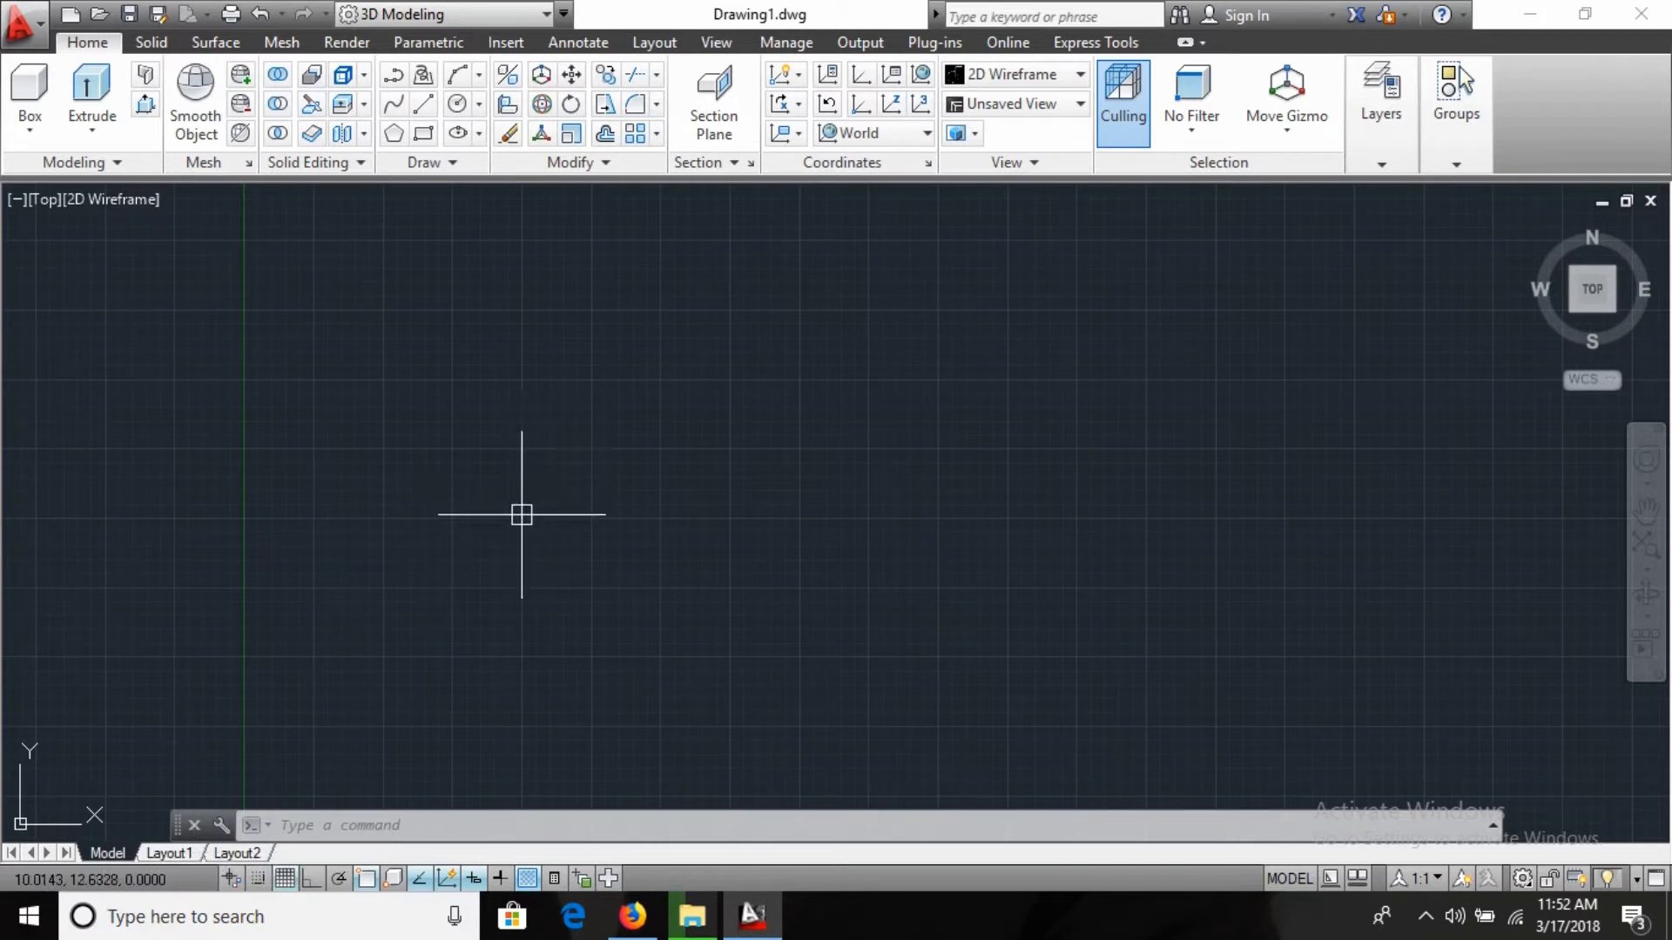
key("ctrl+i")
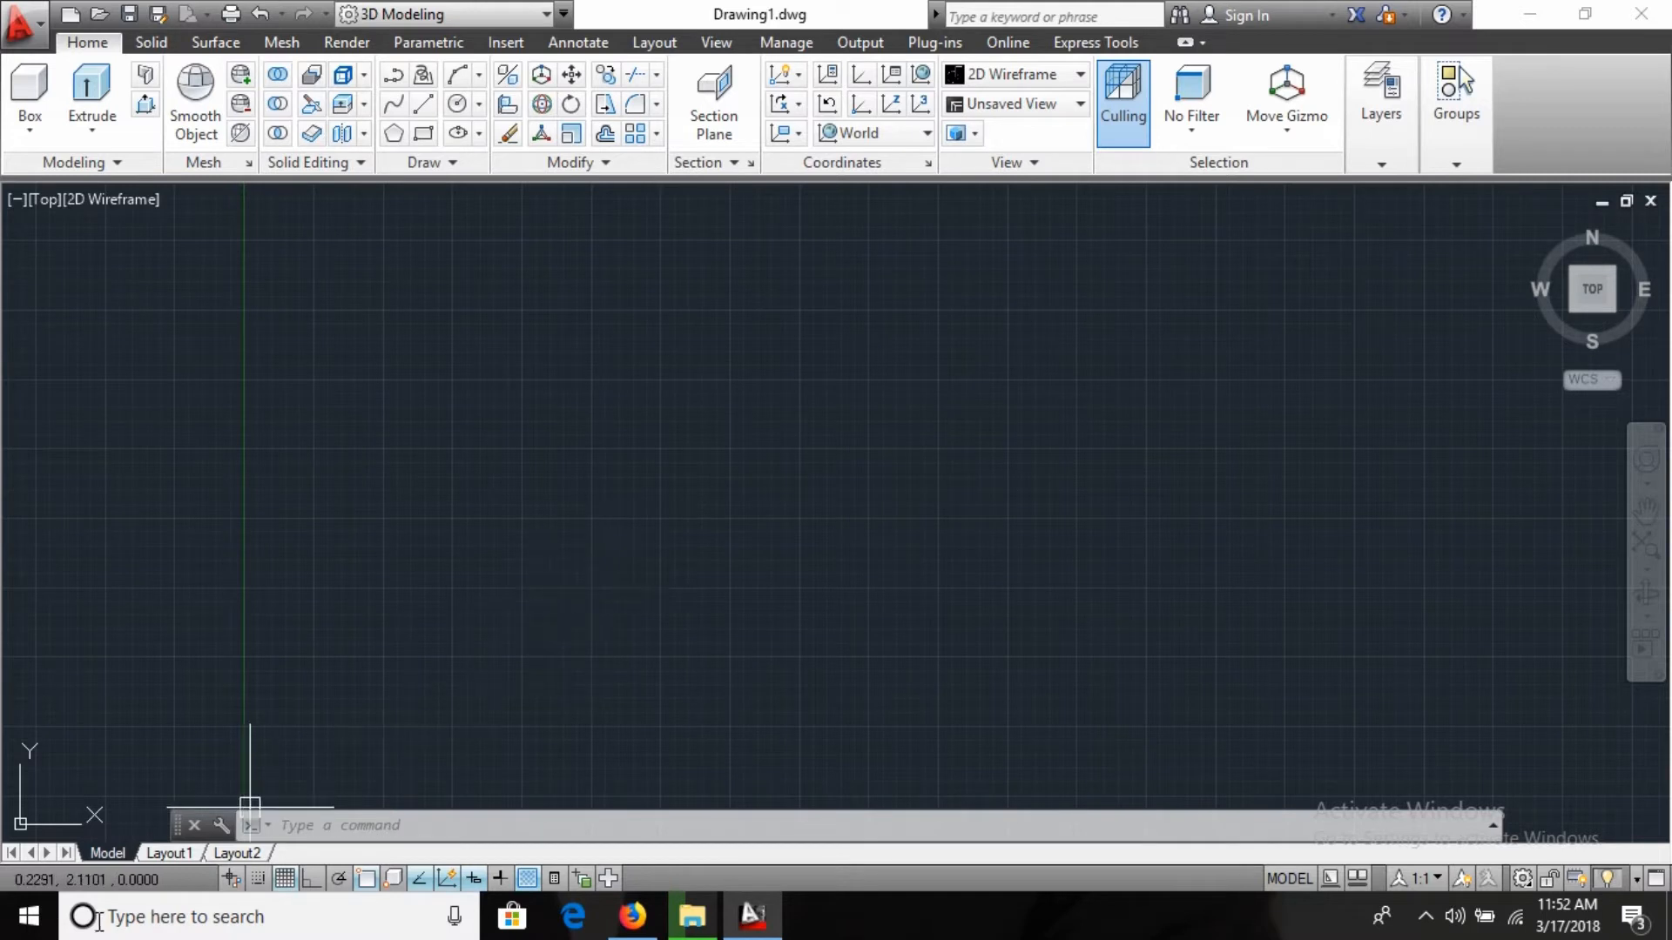
Step: Turn on Infer Constraints and, with Ortho on, draw a horizontal line about 26 units long and a vertical line up from its right end
left_click(232, 880)
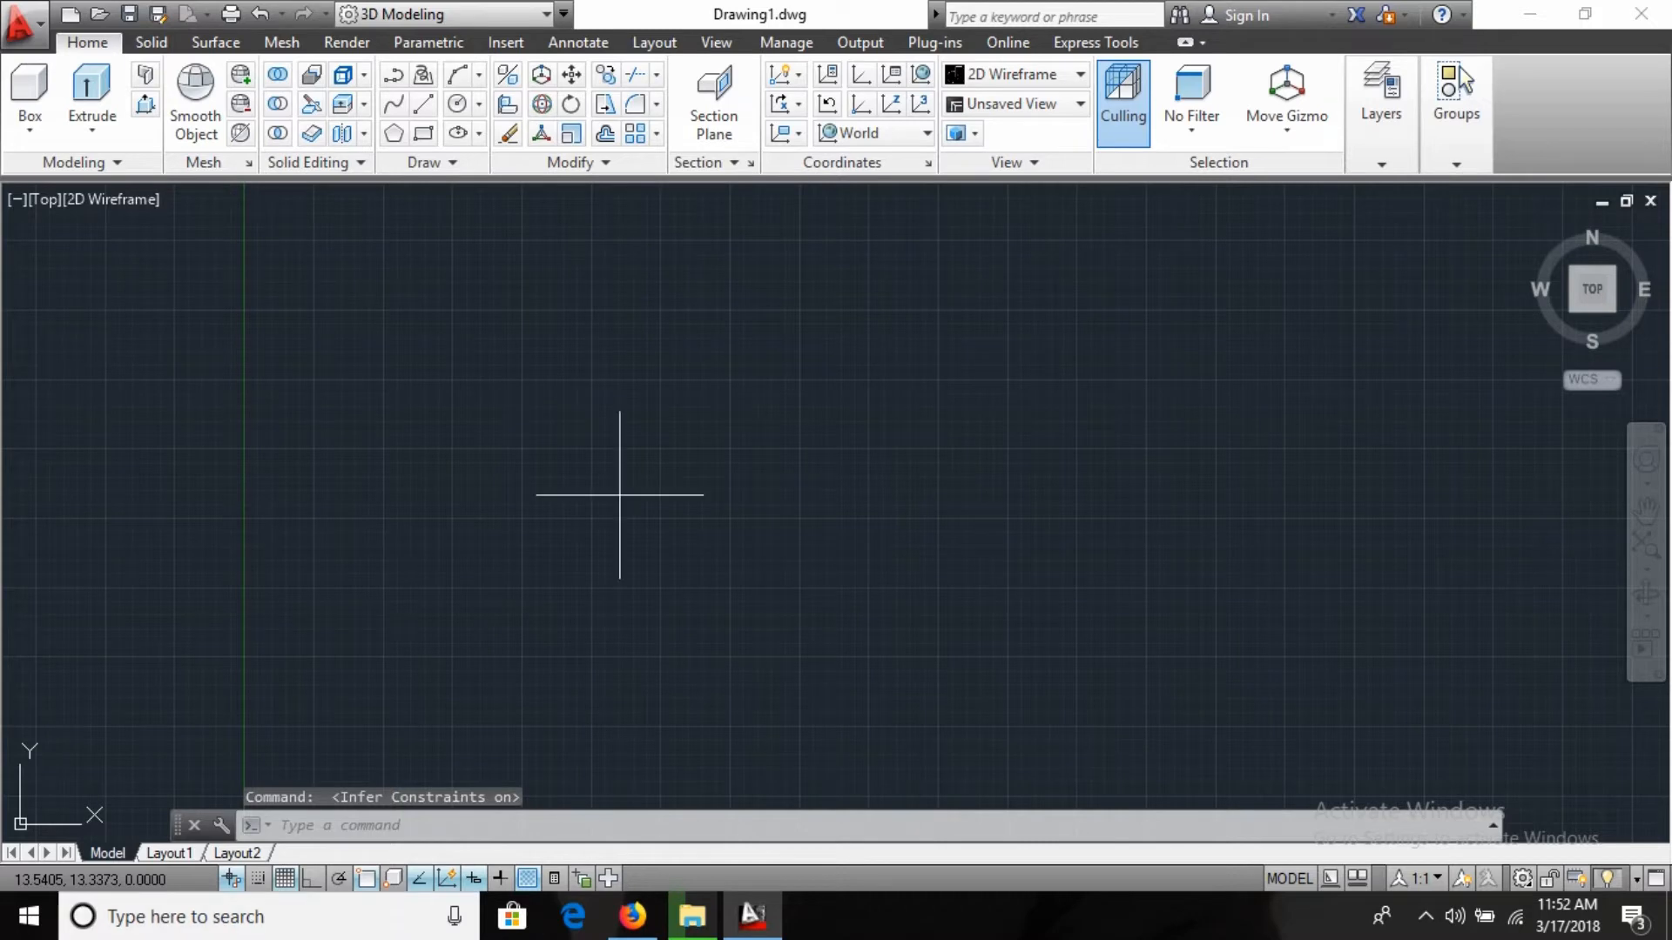
type("l")
key("Return")
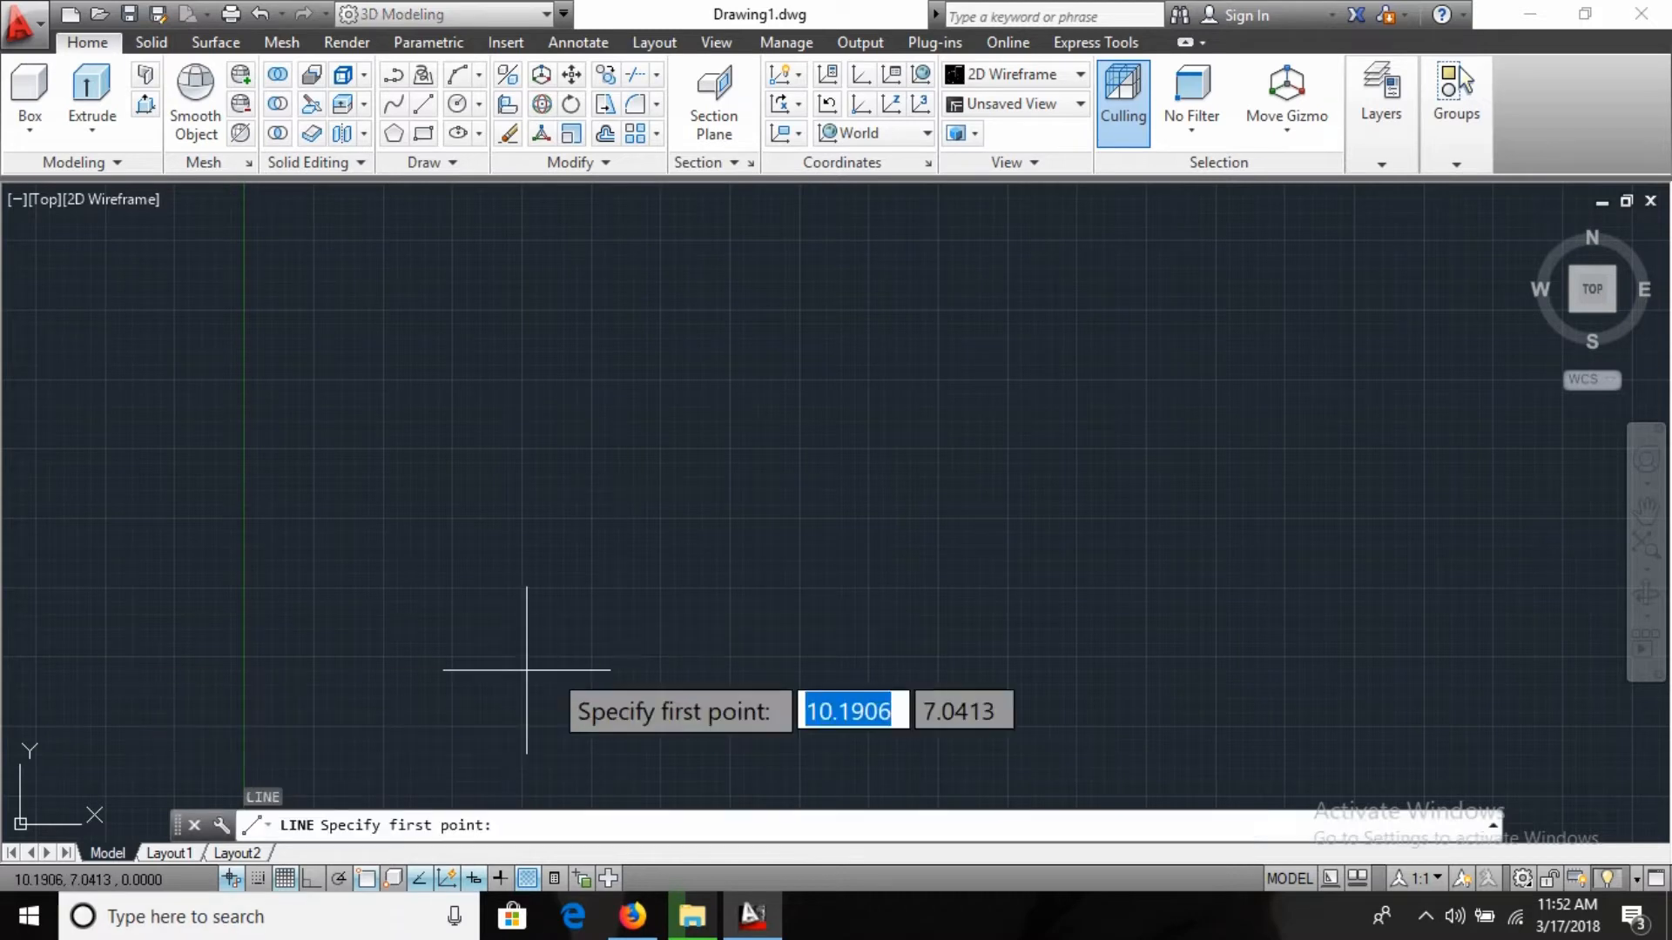
left_click(645, 927)
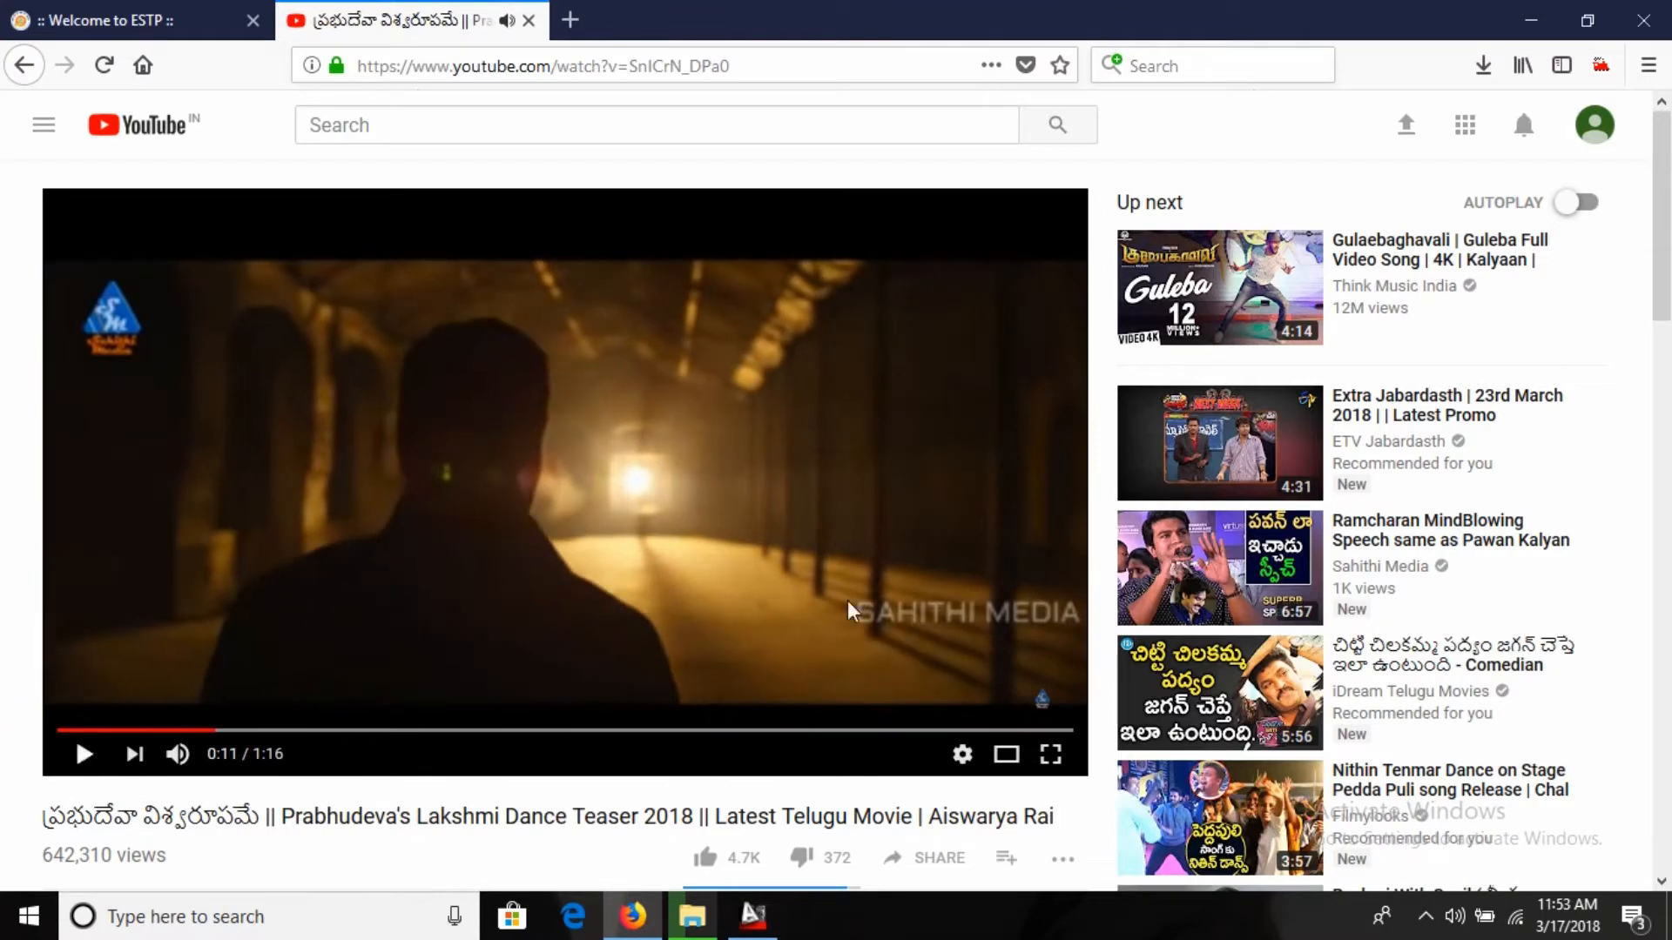
left_click(752, 916)
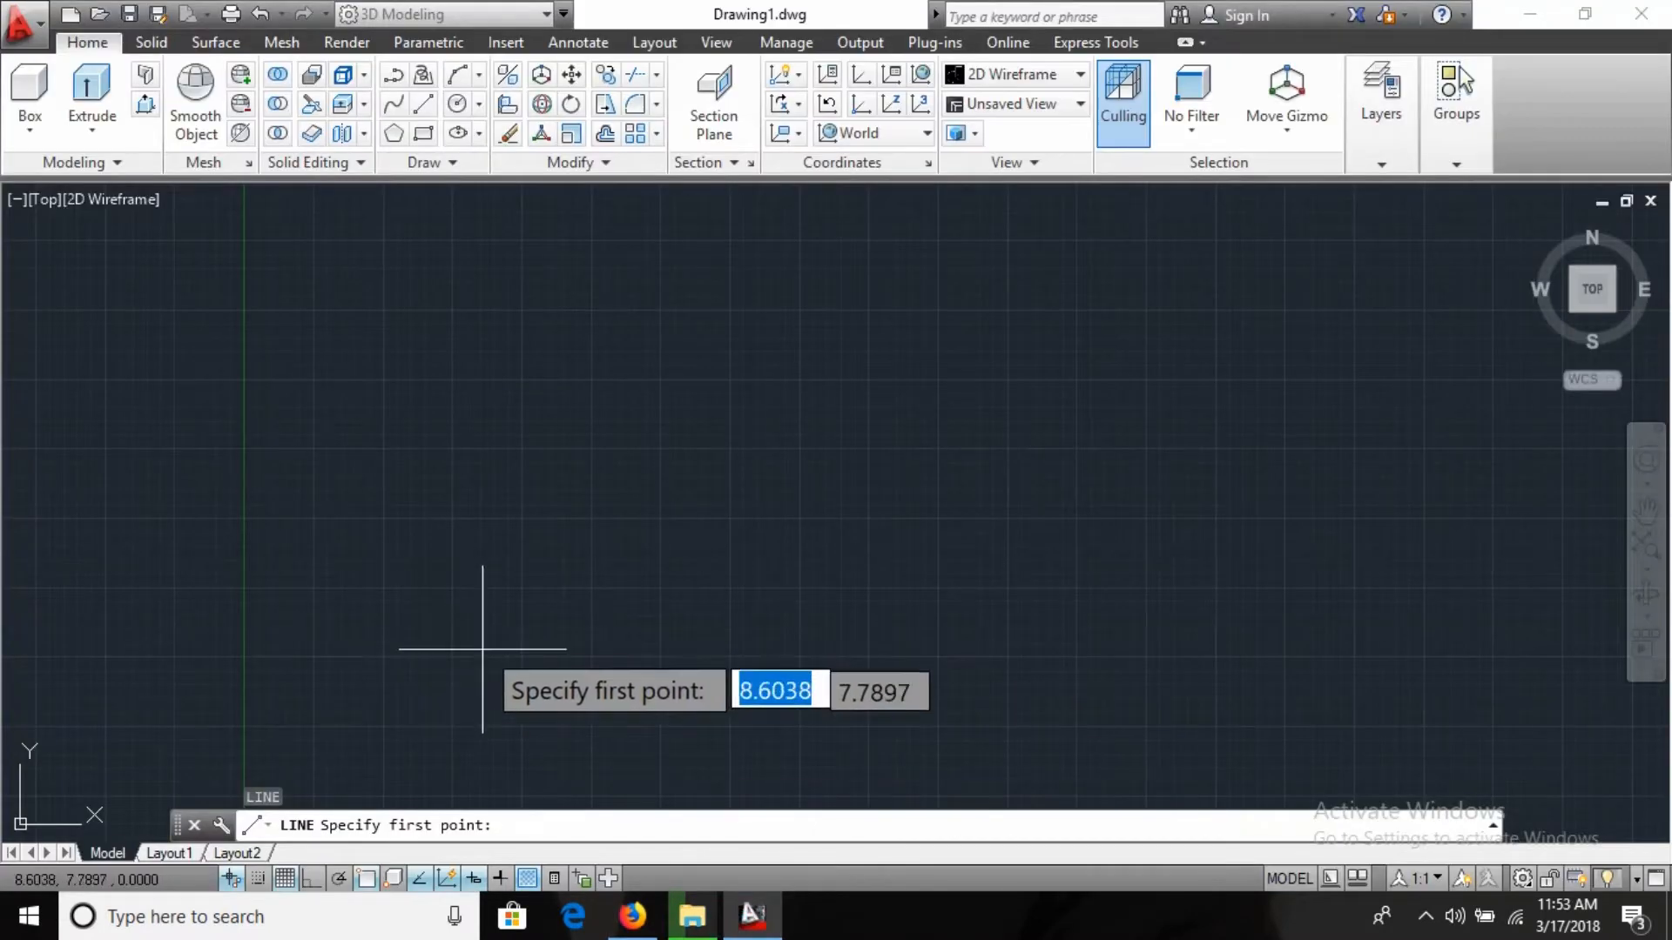
left_click(384, 546)
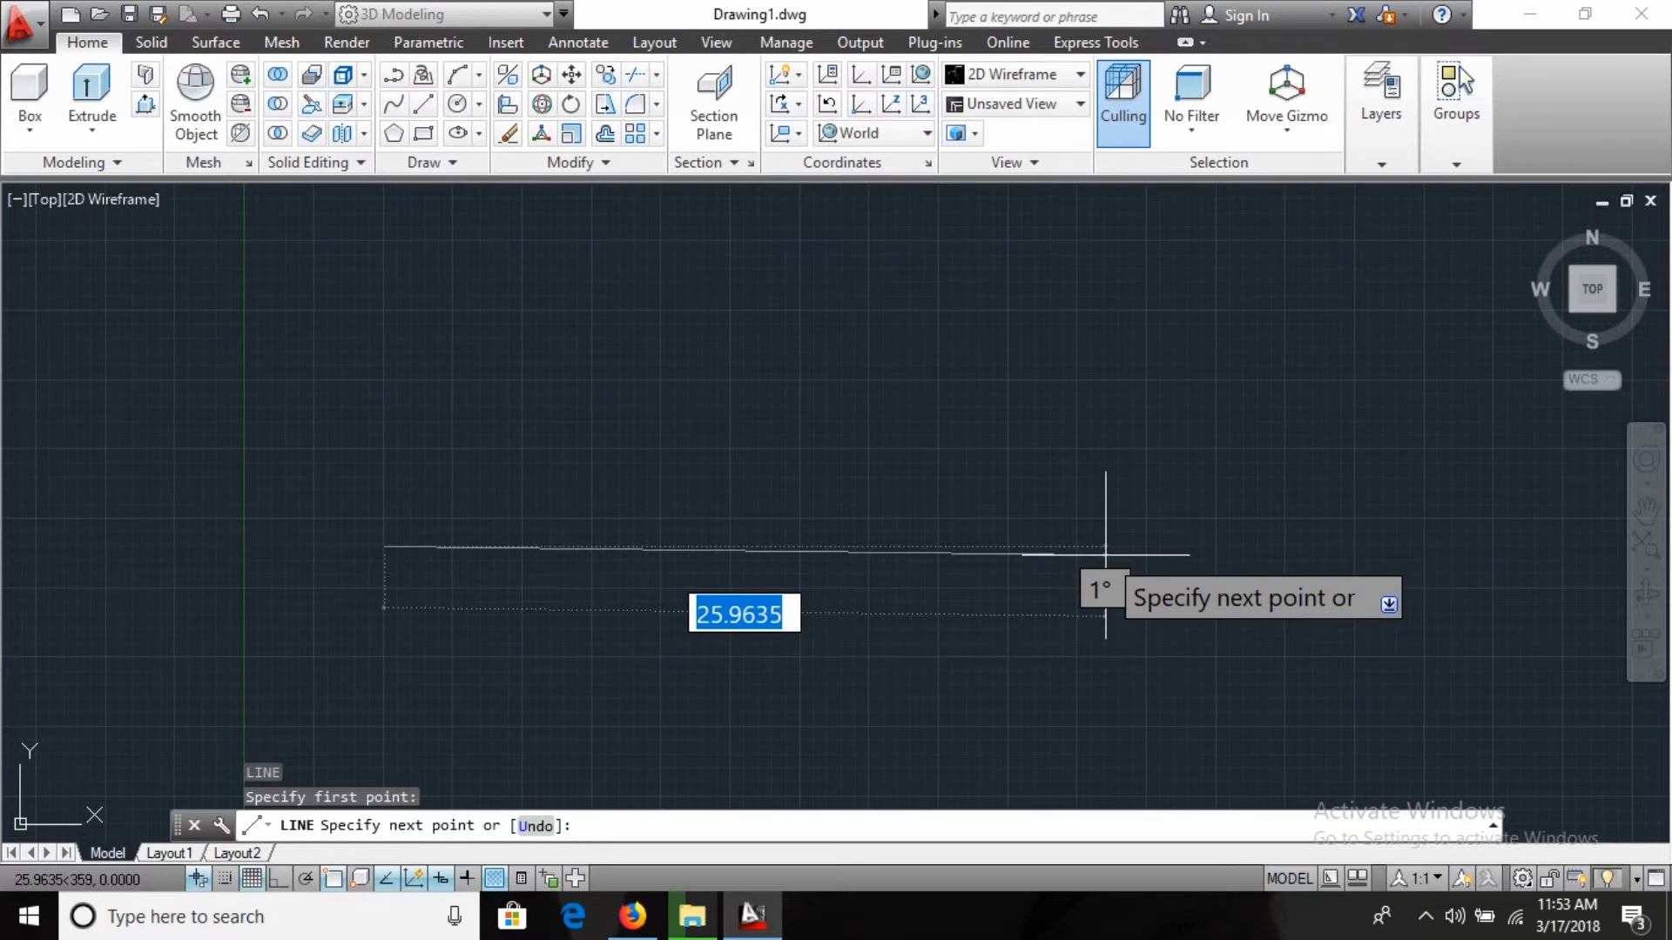
key("F8")
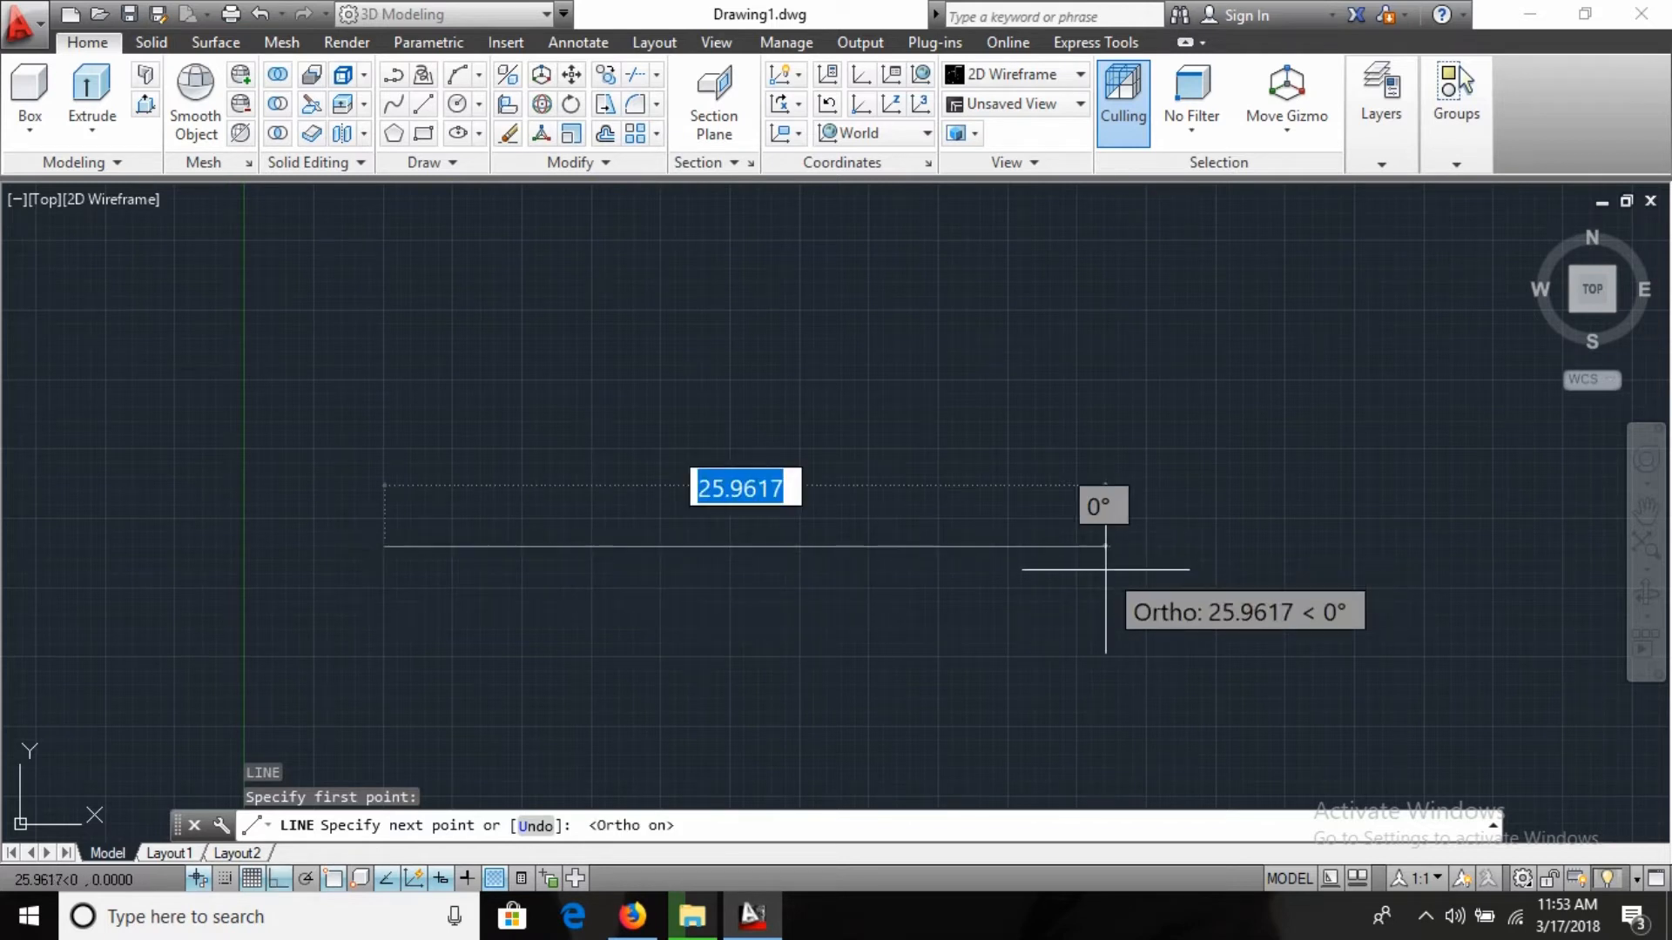
left_click(1105, 569)
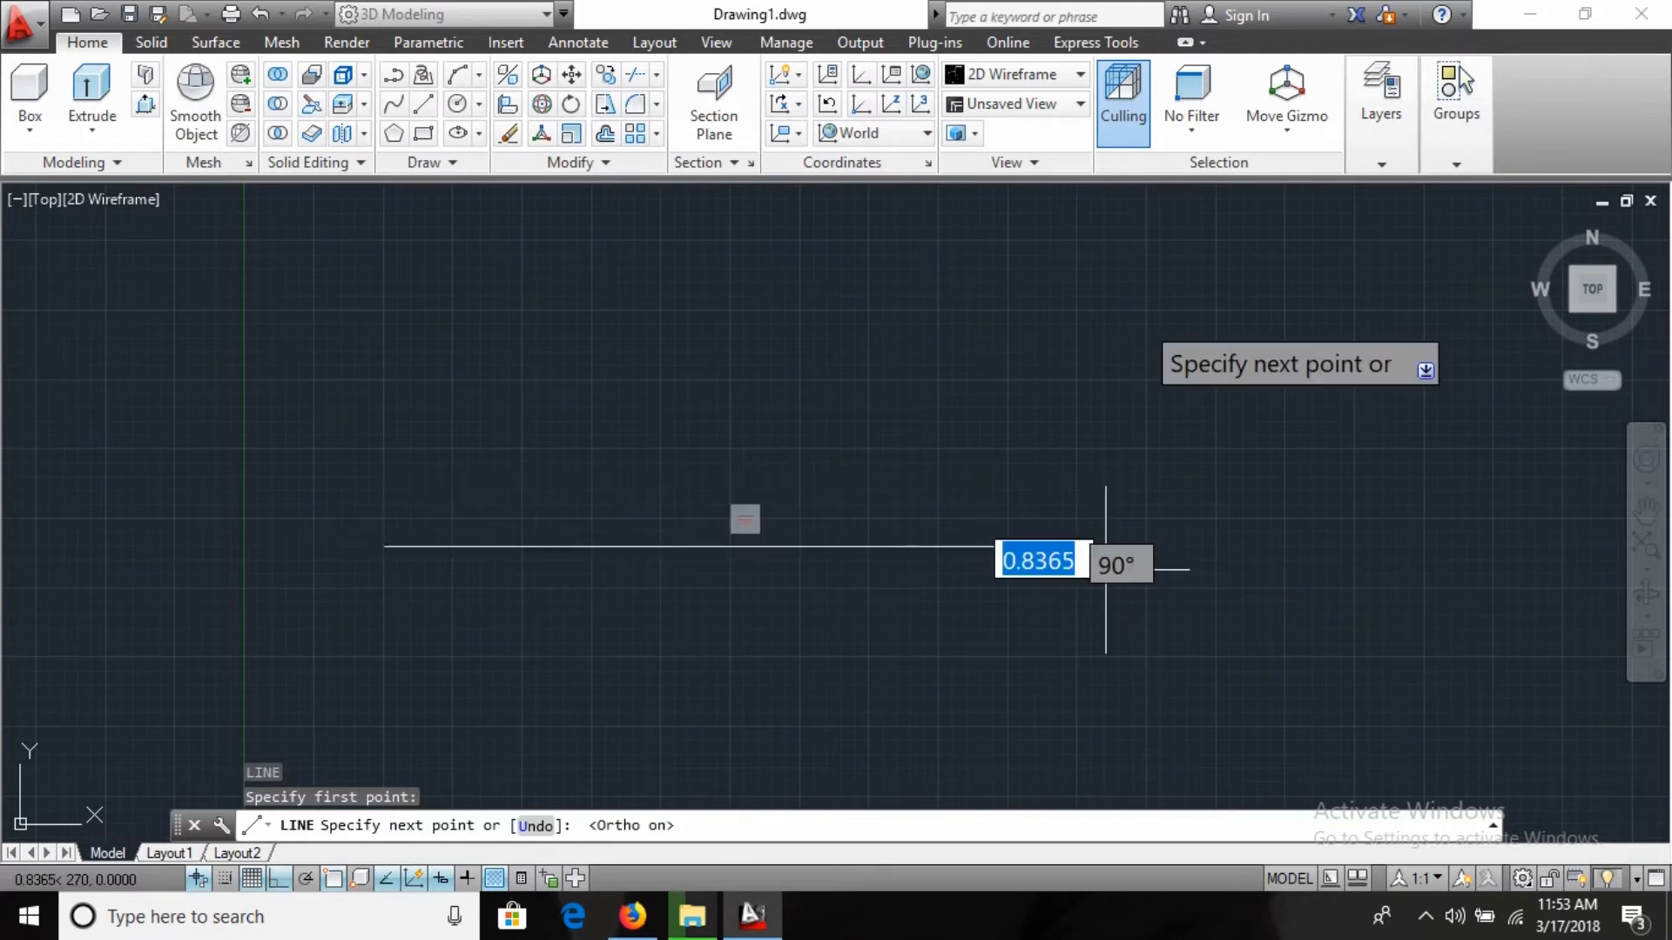
left_click(1127, 252)
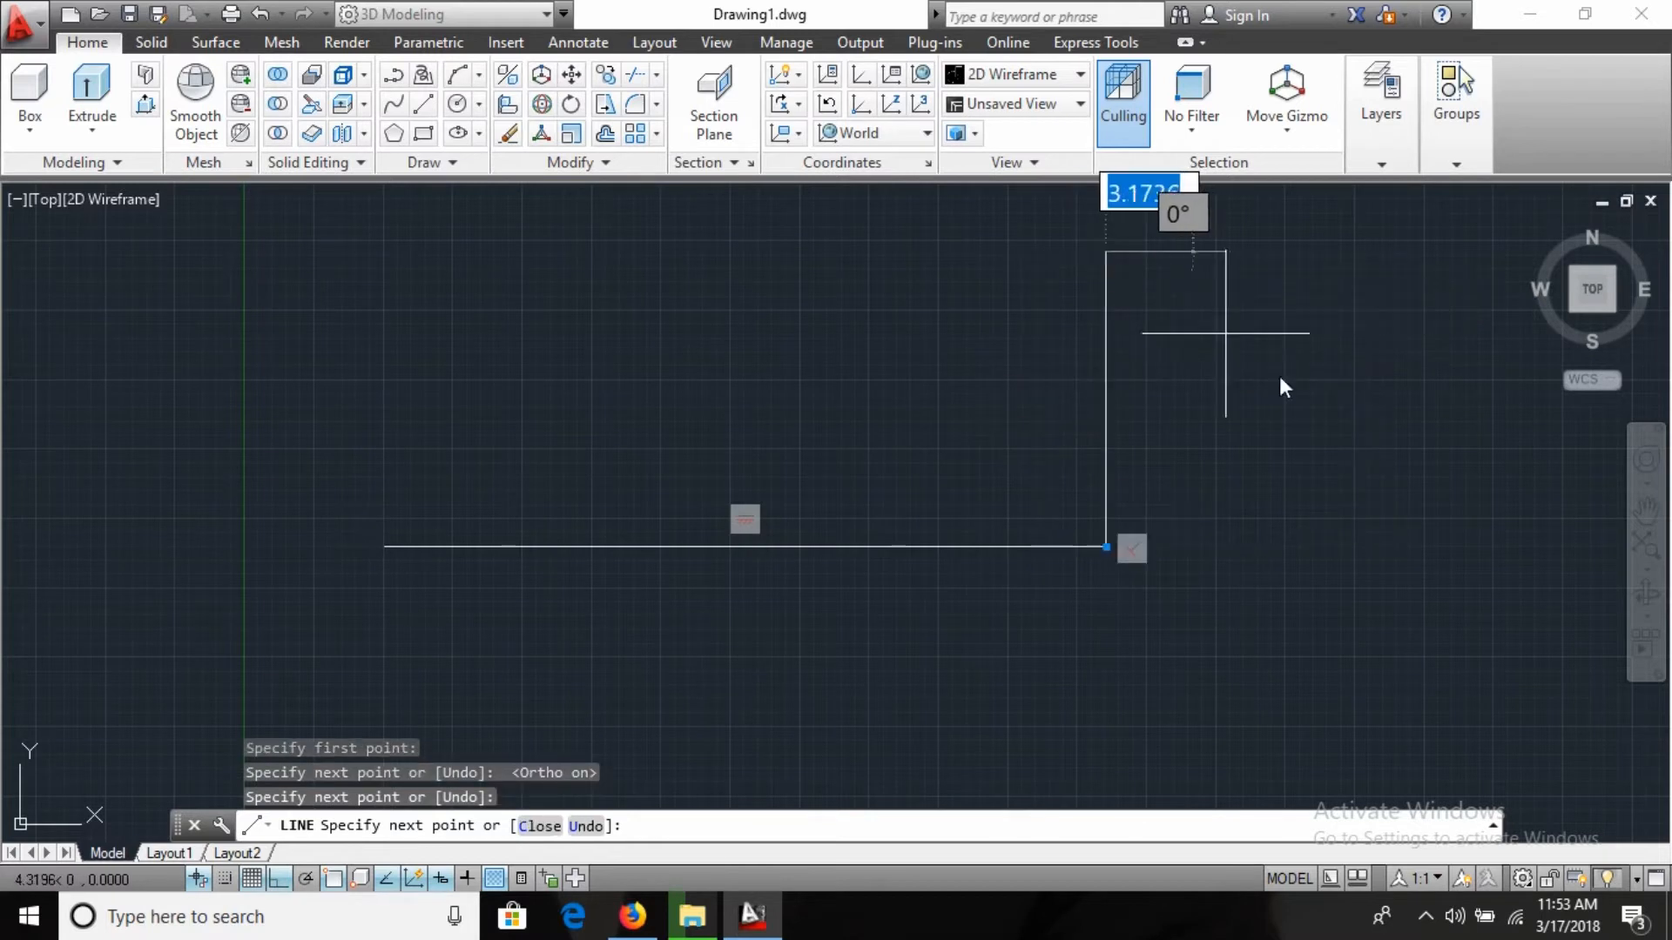
key("Escape")
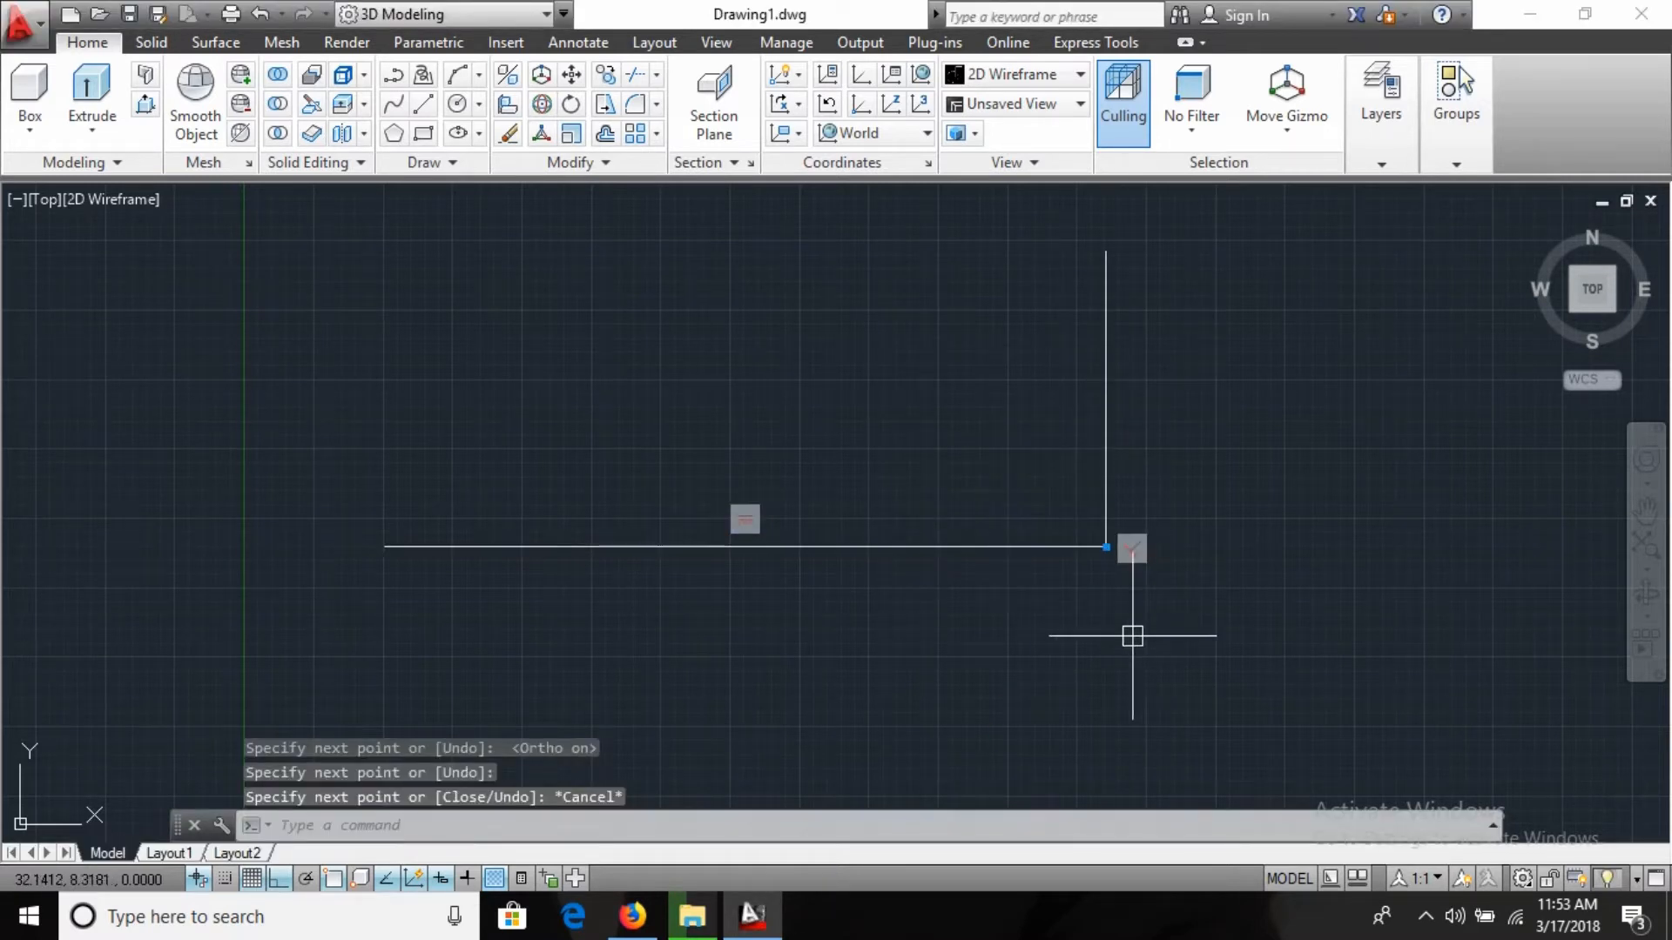
Step: Stretch the horizontal line's corner endpoint outward to a length of about 37.2 units, and back inward past its original position
left_click(1053, 546)
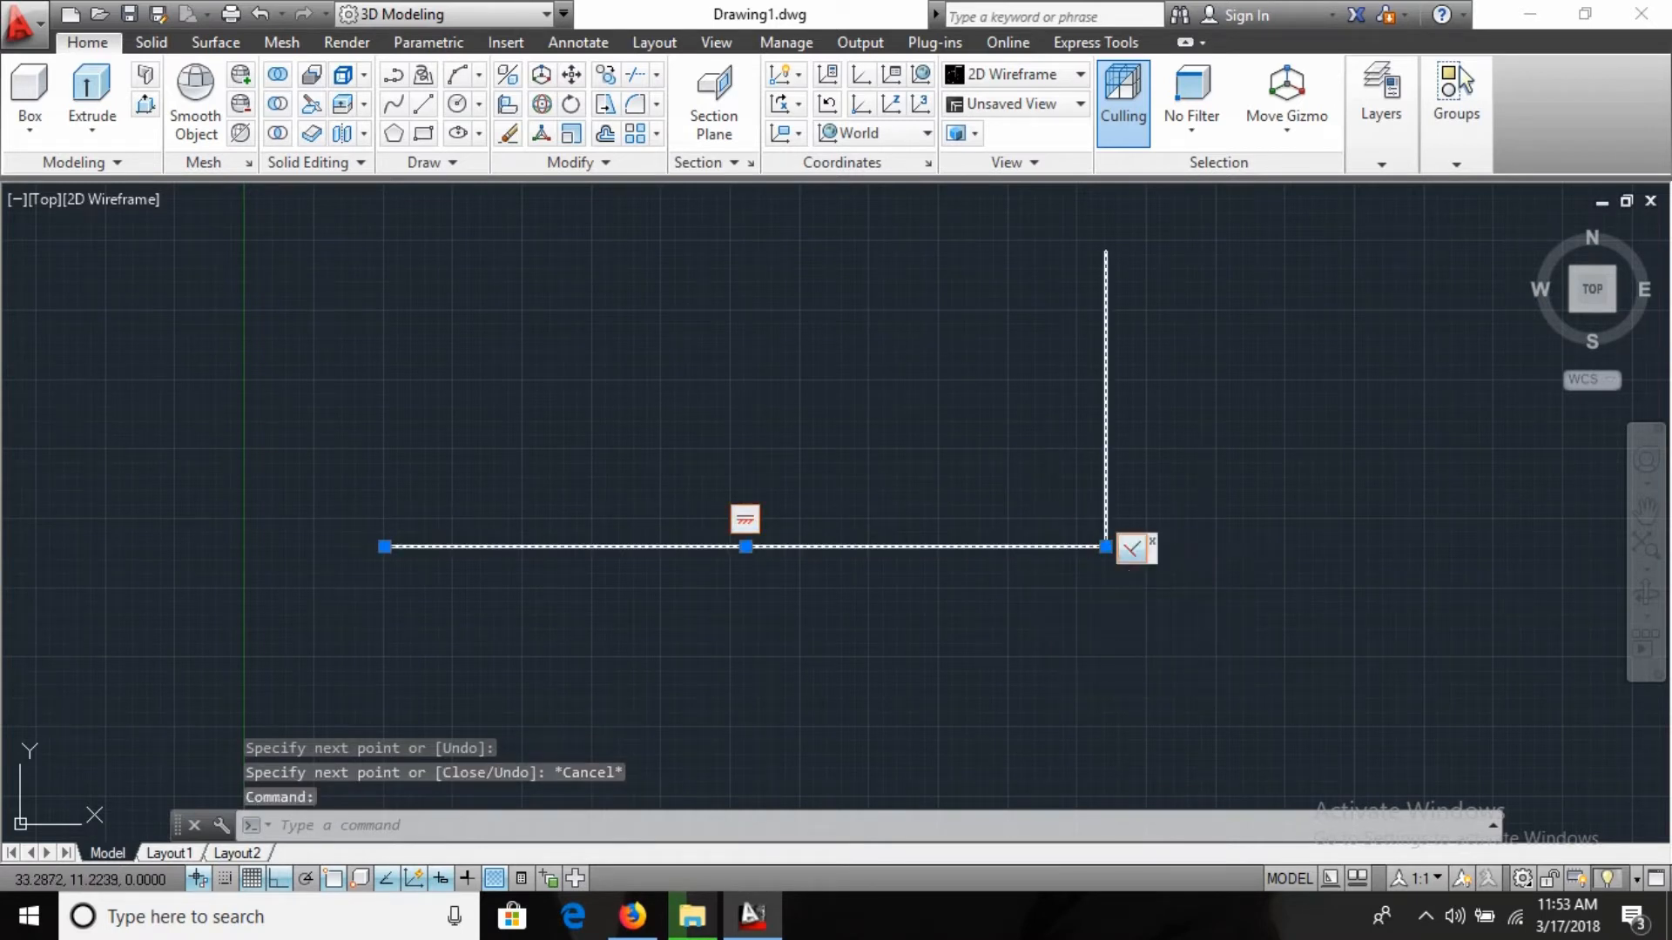
mouse_move(1106, 547)
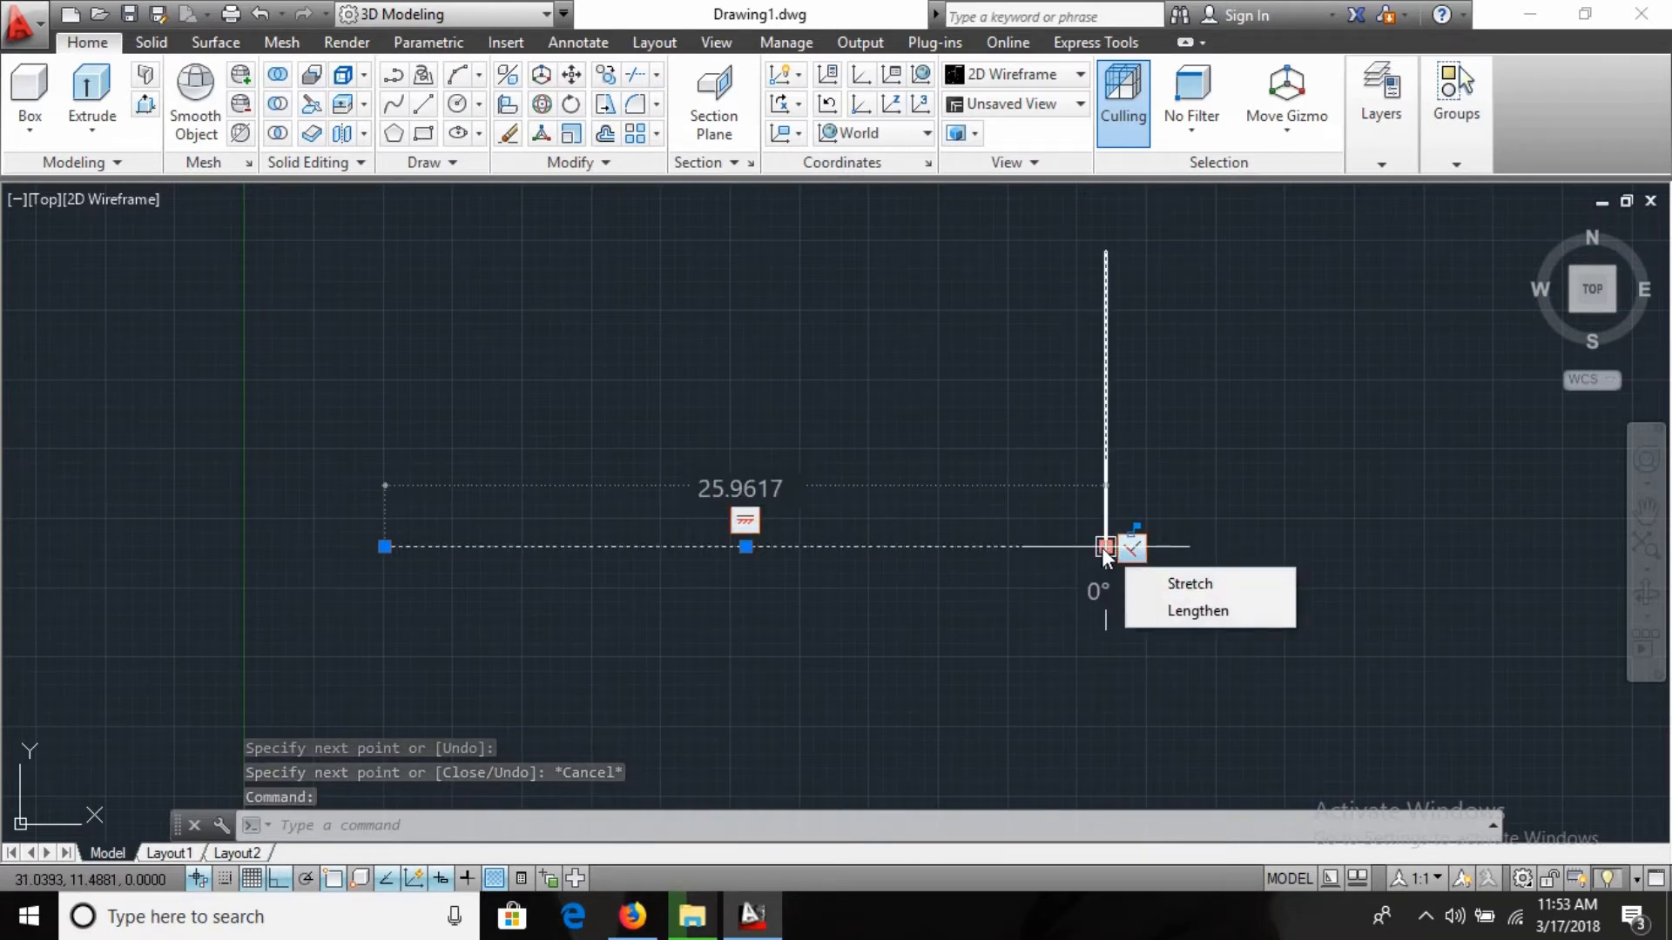
left_click(1100, 547)
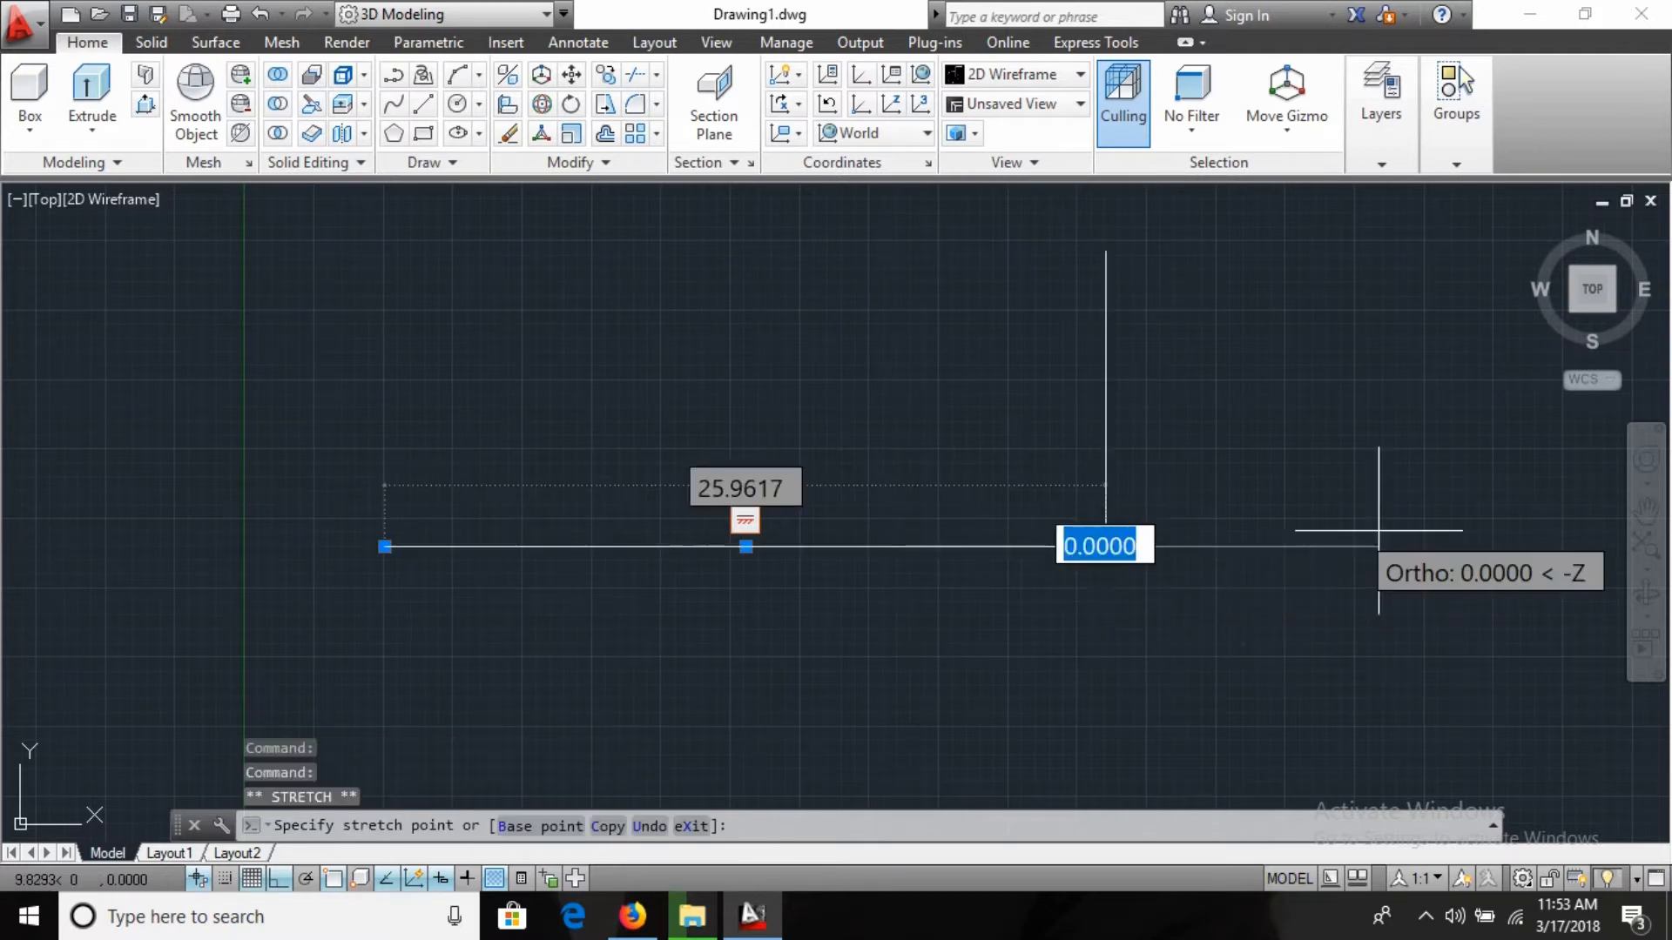
left_click(1417, 529)
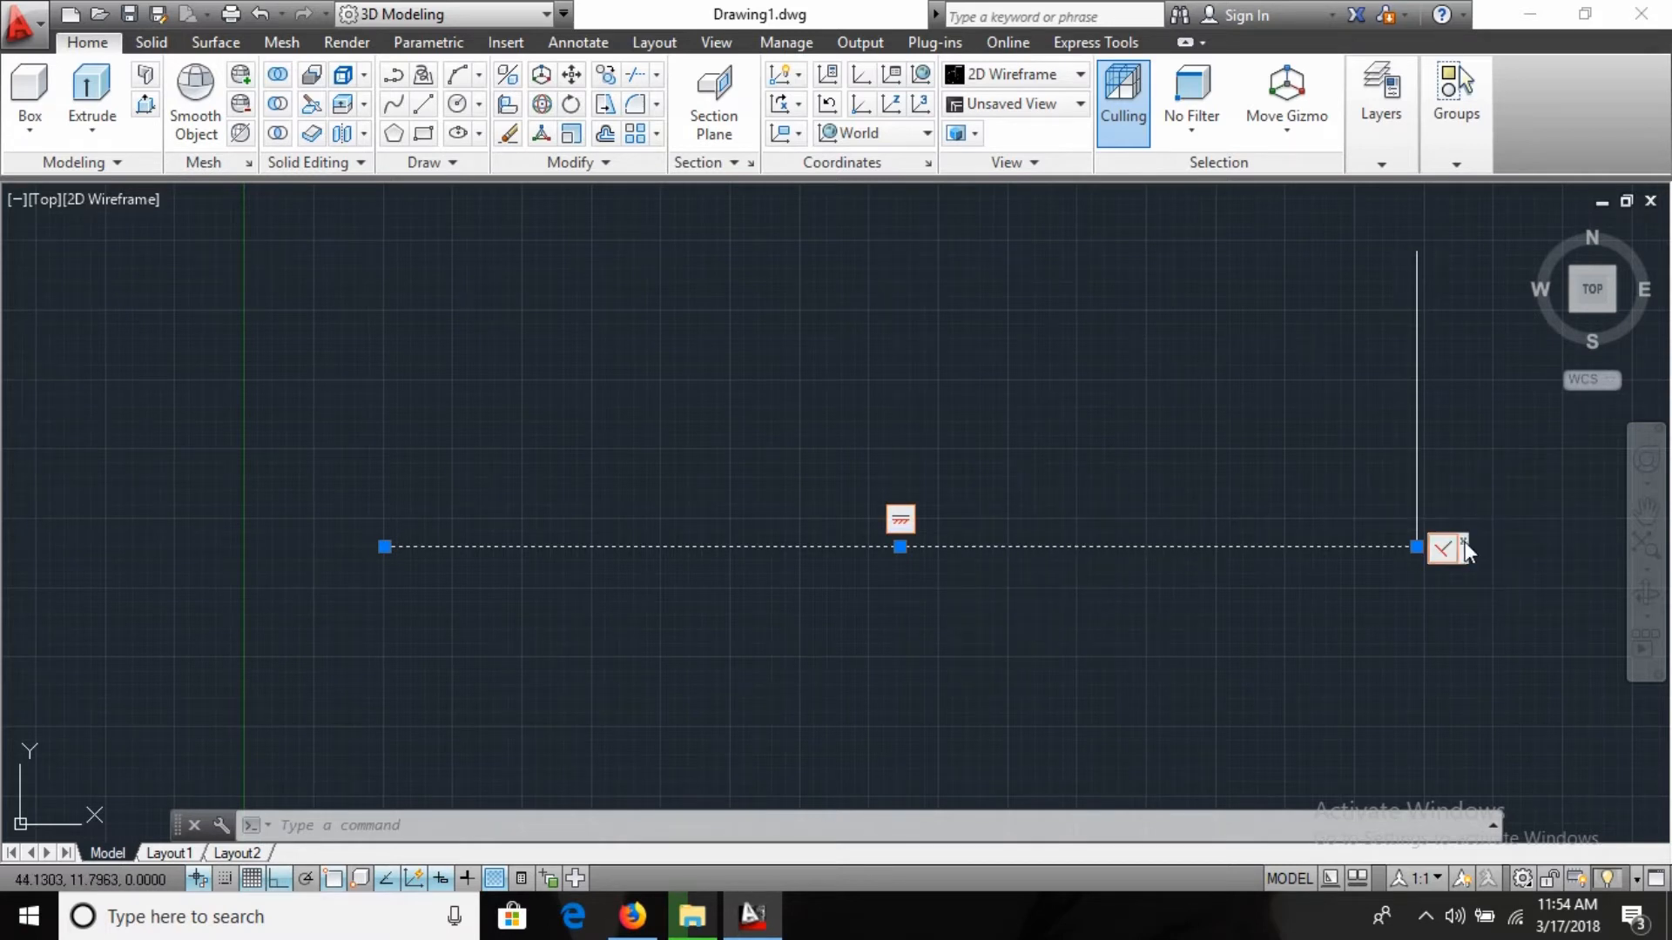
left_click(1416, 547)
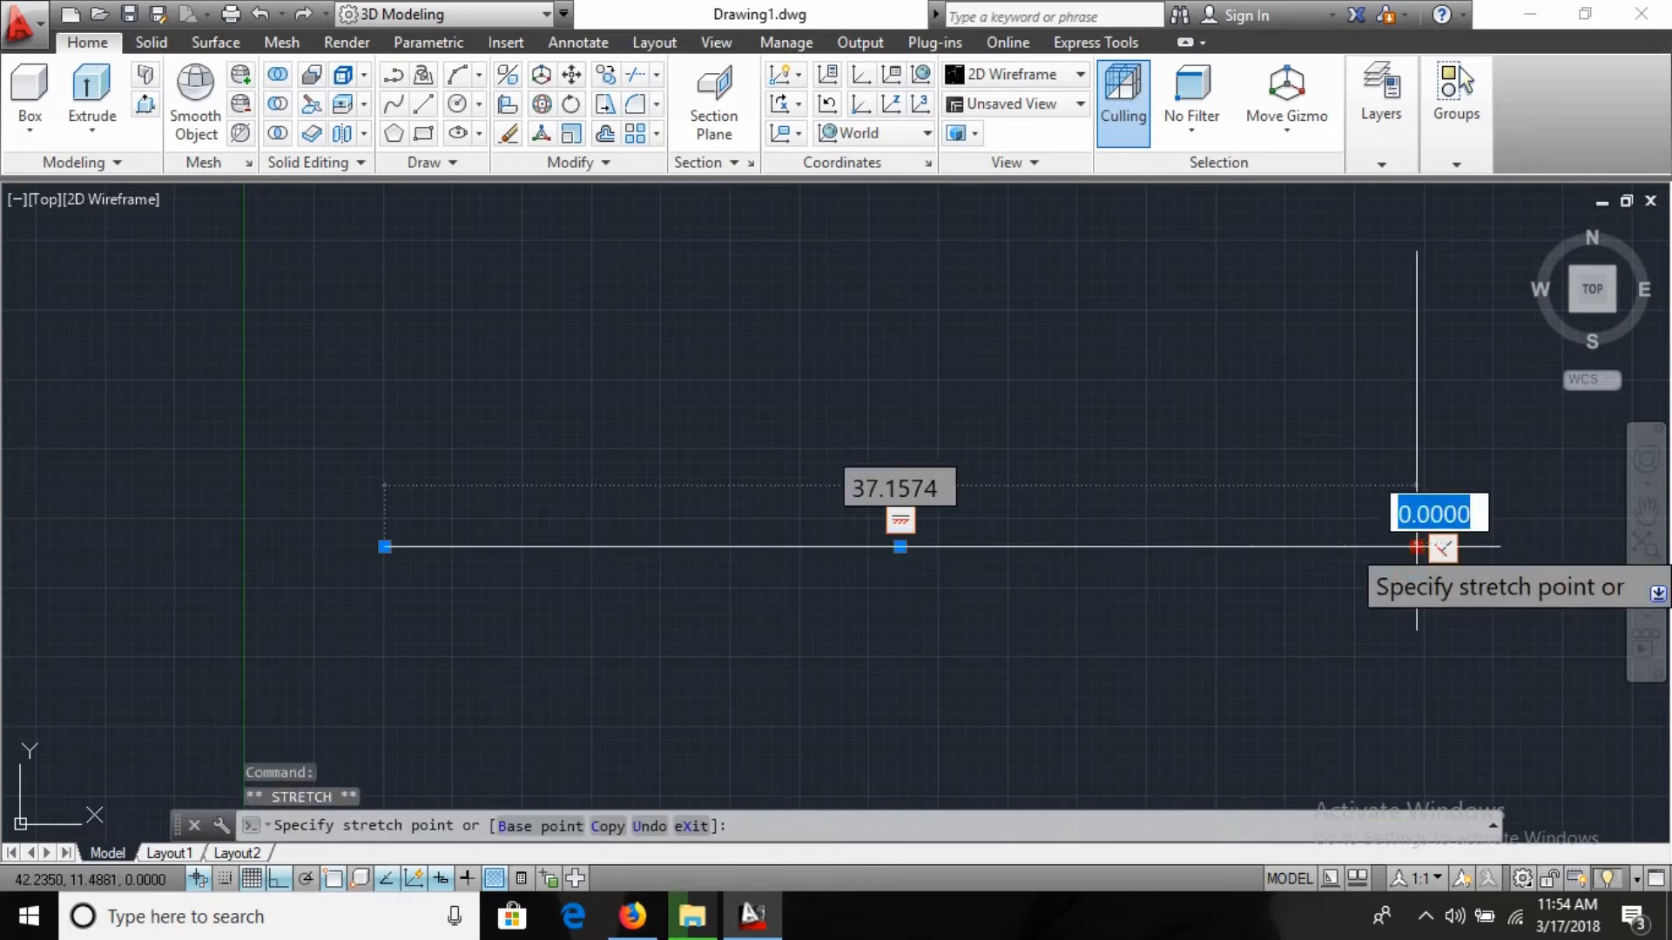
left_click(952, 550)
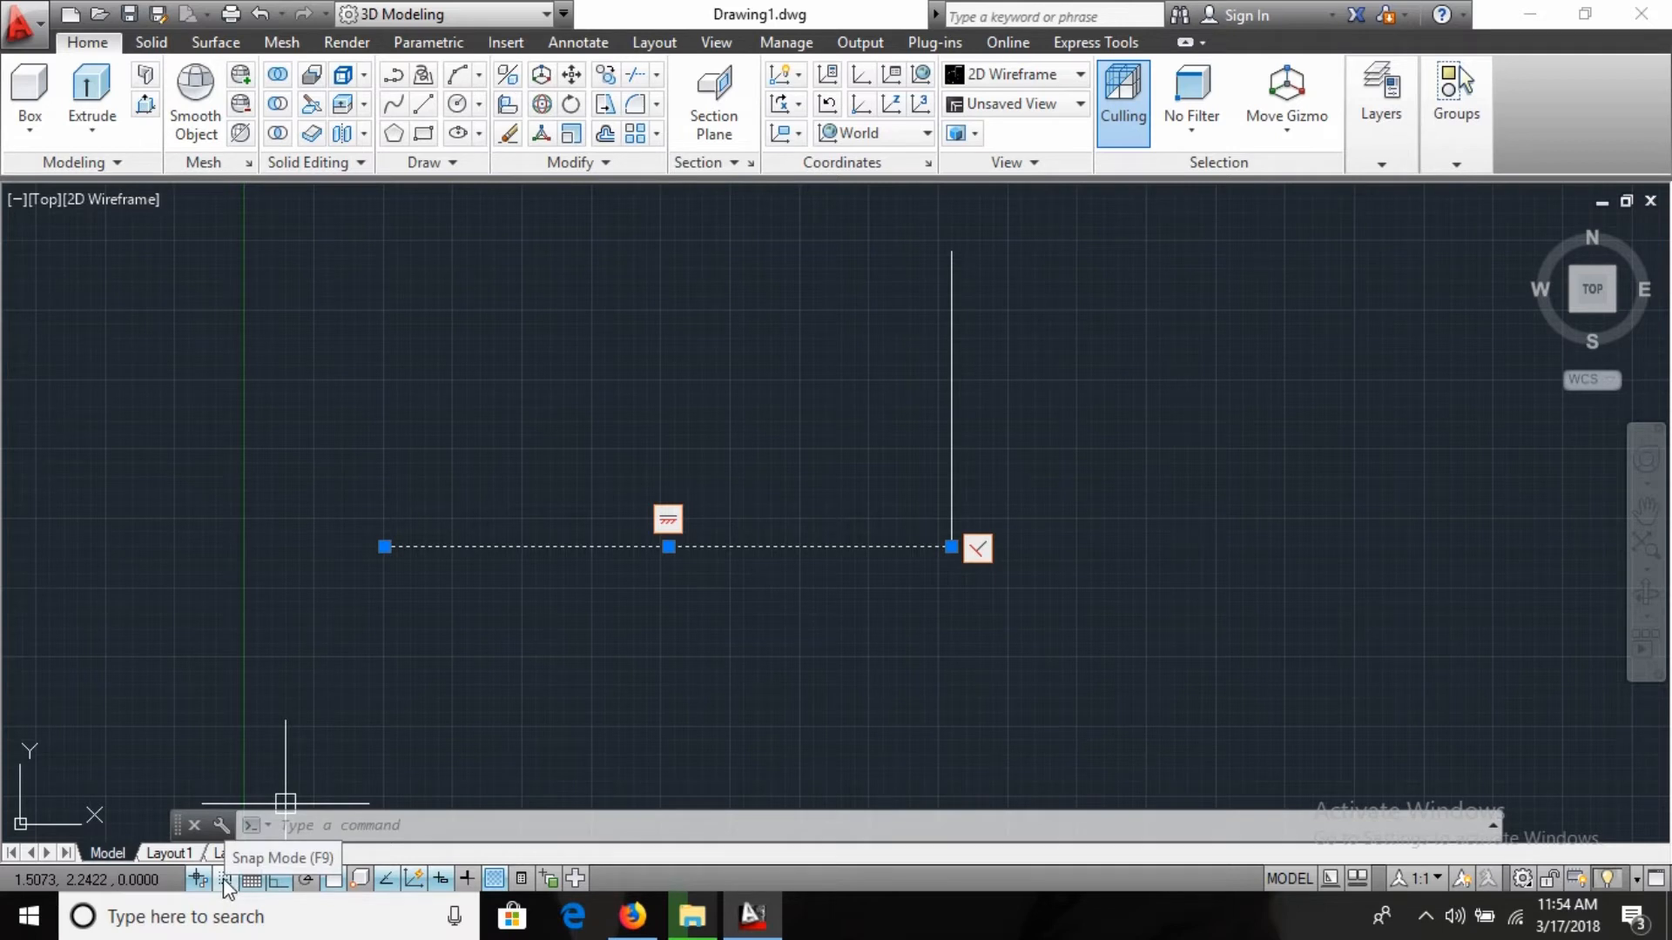
key("Escape")
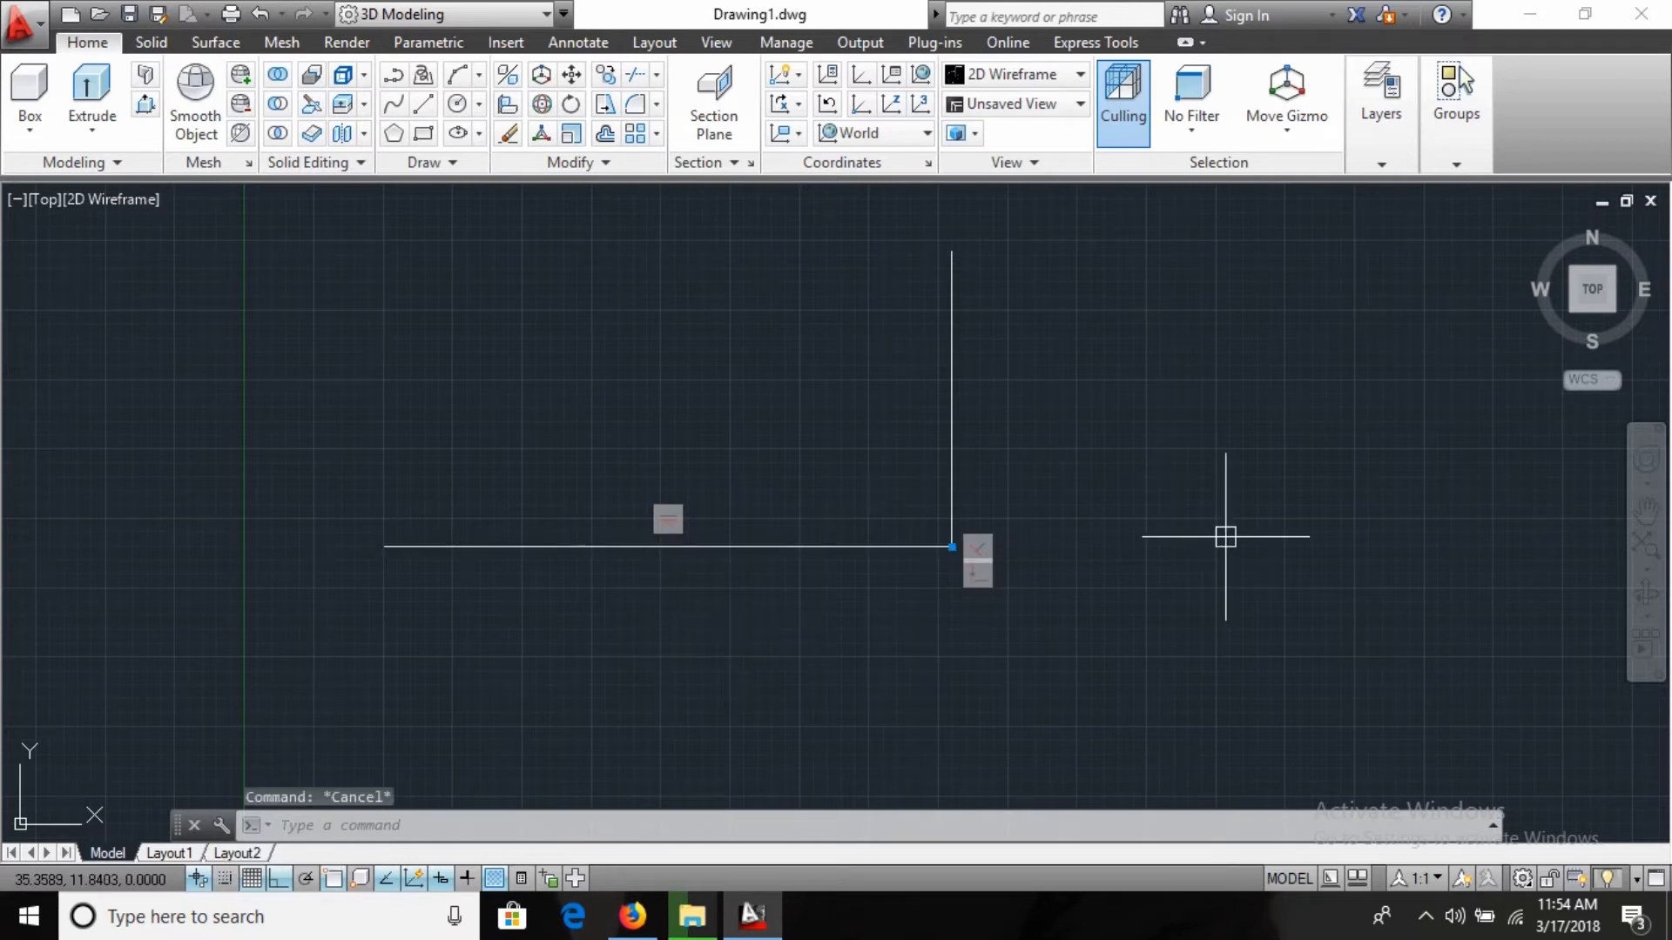
Step: Erase all the lines in the drawing and turn off Infer Constraints
key("ctrl+a")
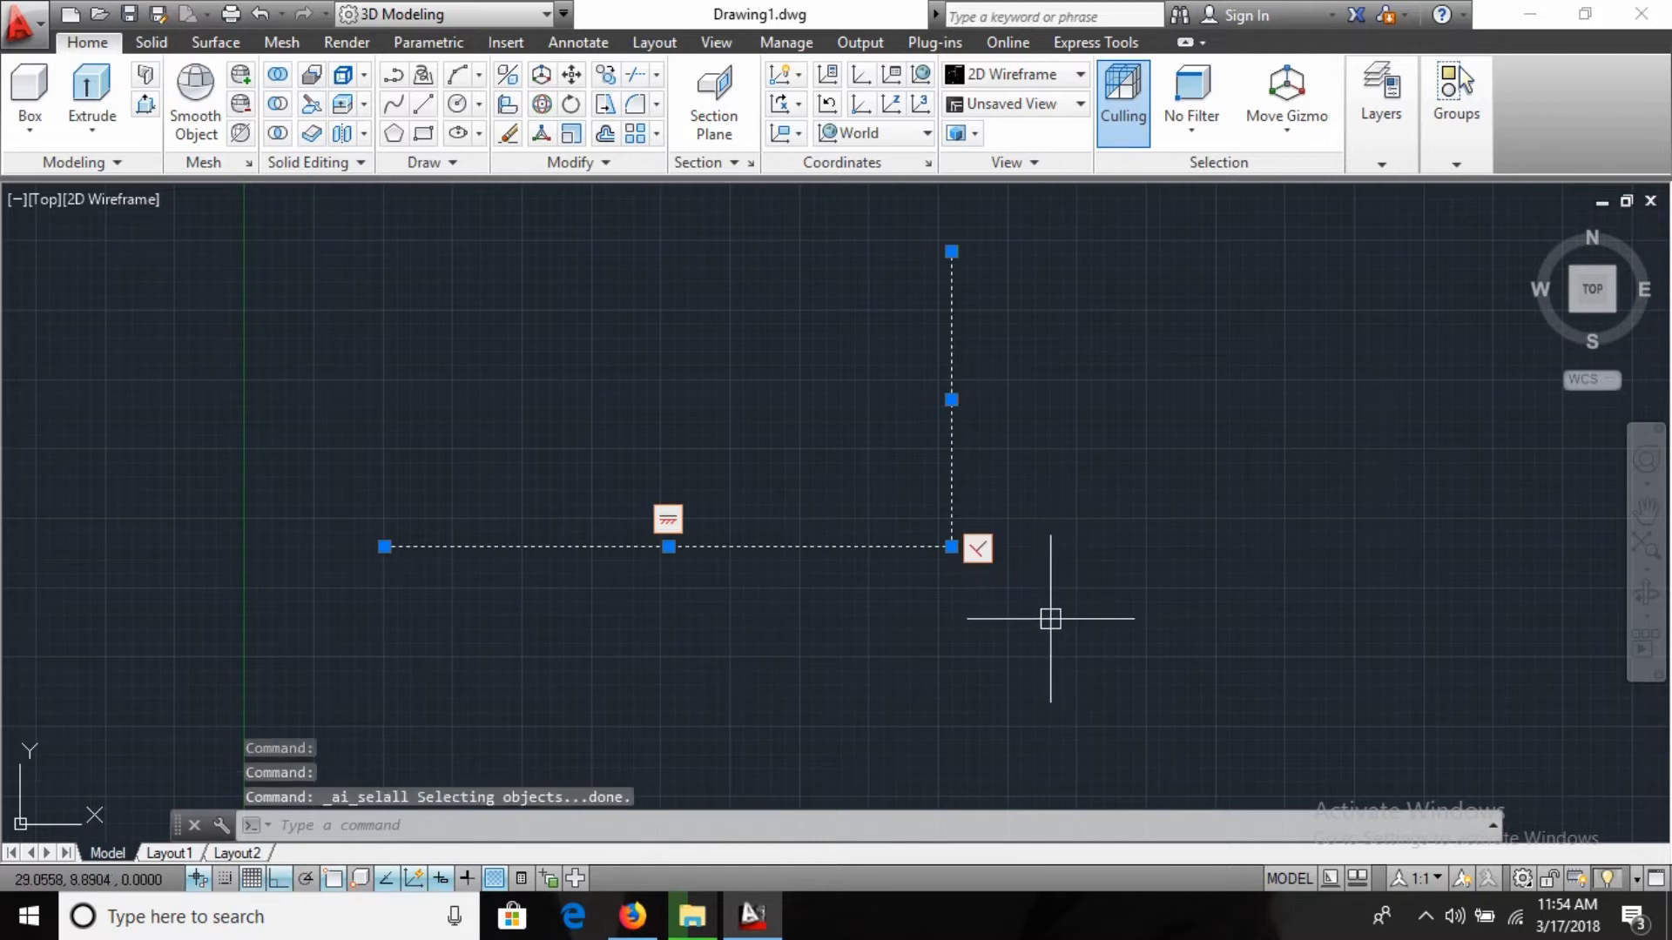
key("Delete")
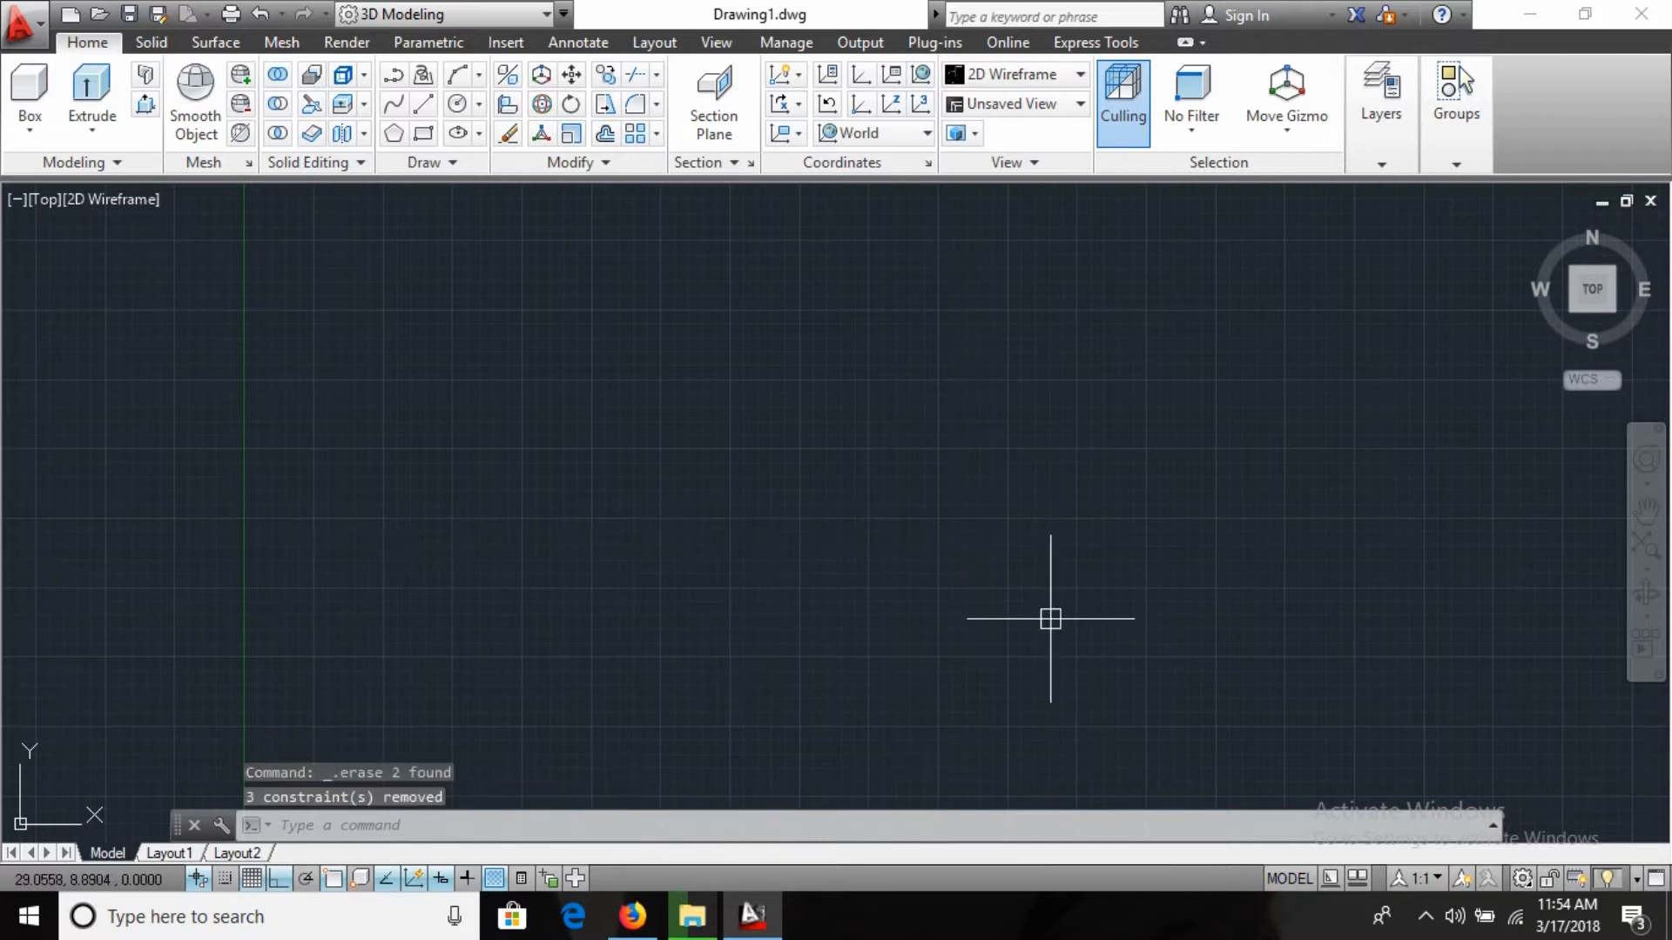
left_click(200, 878)
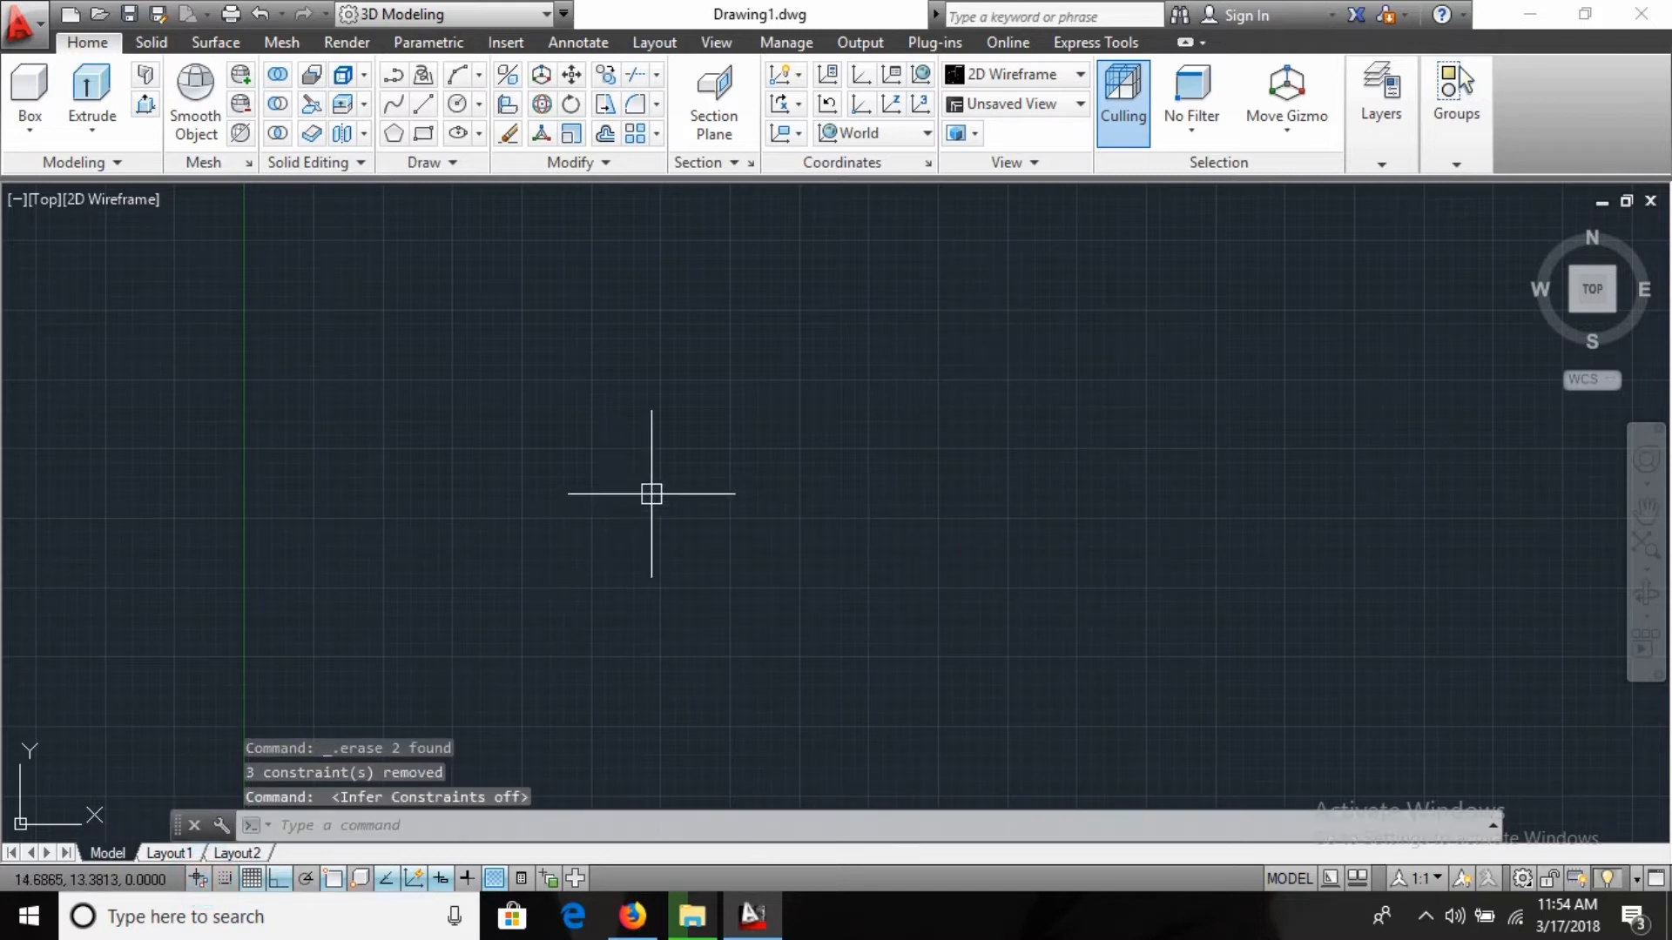
Step: Turn on Snap Mode during the Line command and set the snap spacing to 1 with a transparent SNAP command
type("l")
key("Return")
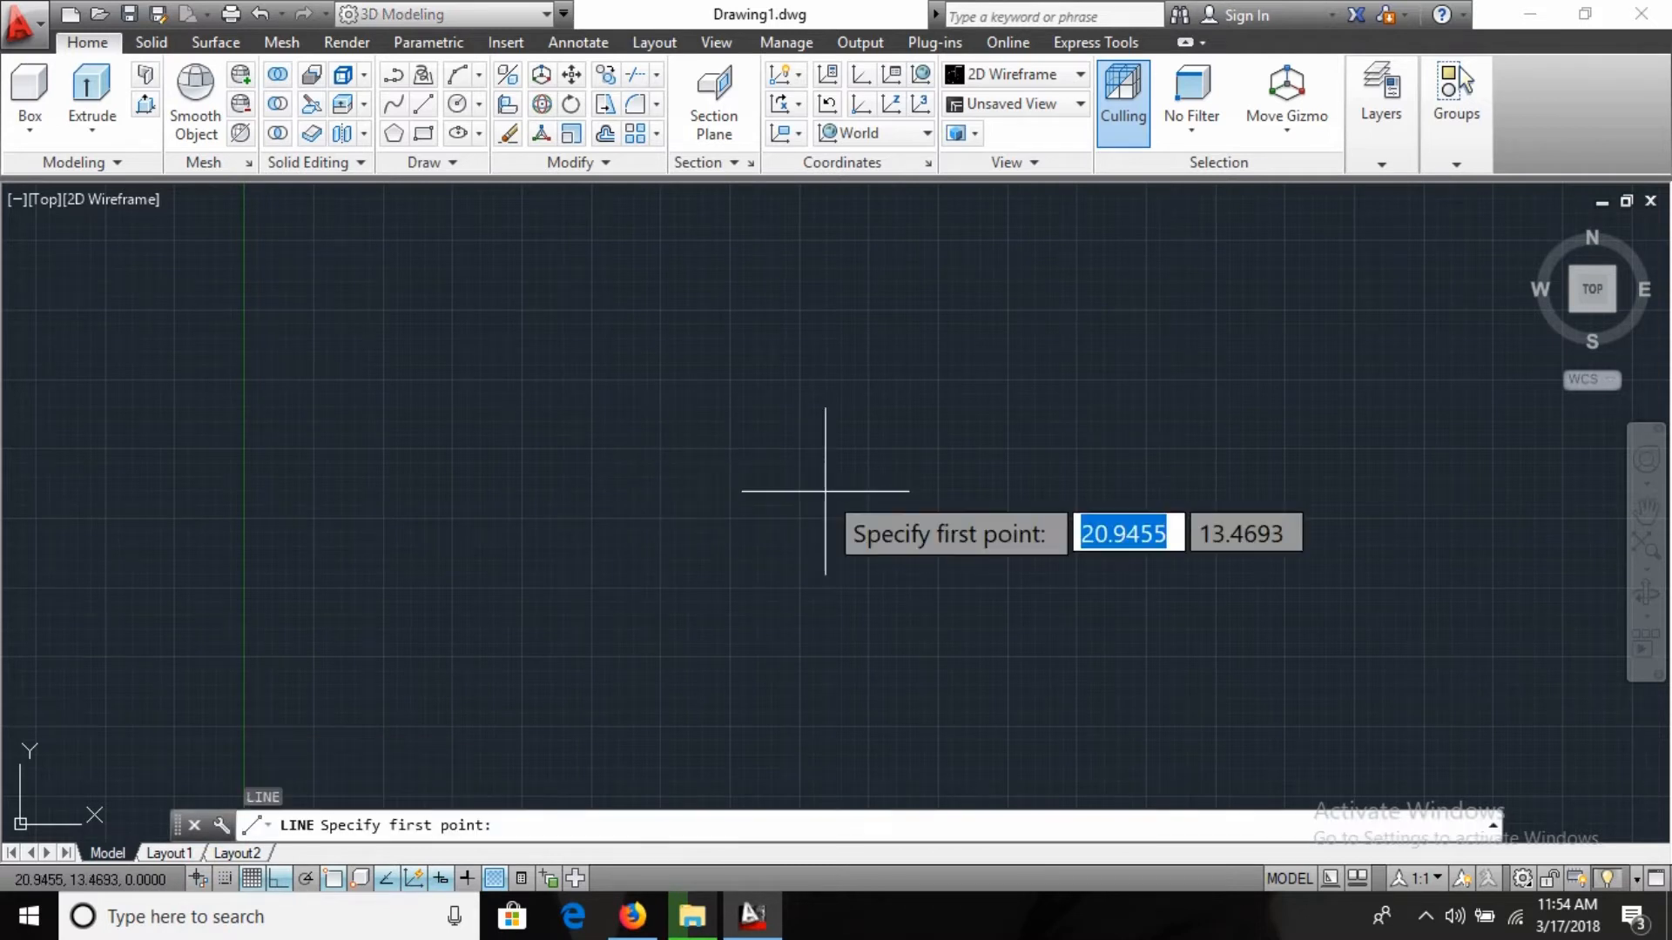
scroll(723, 644, "up", 5)
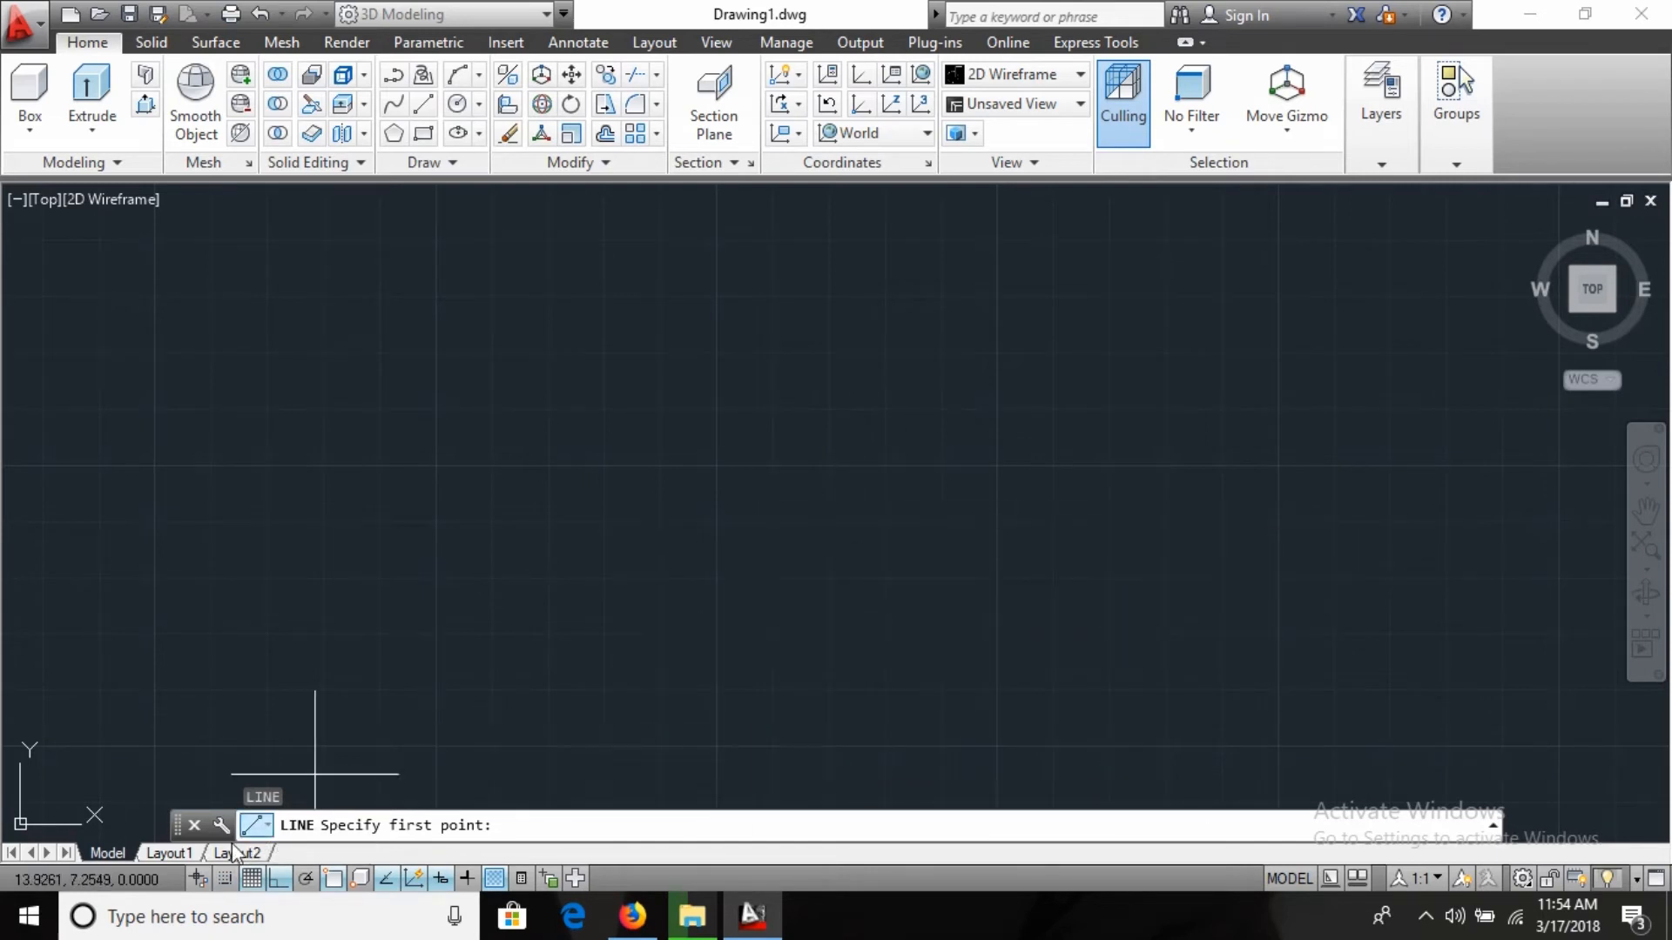
left_click(226, 876)
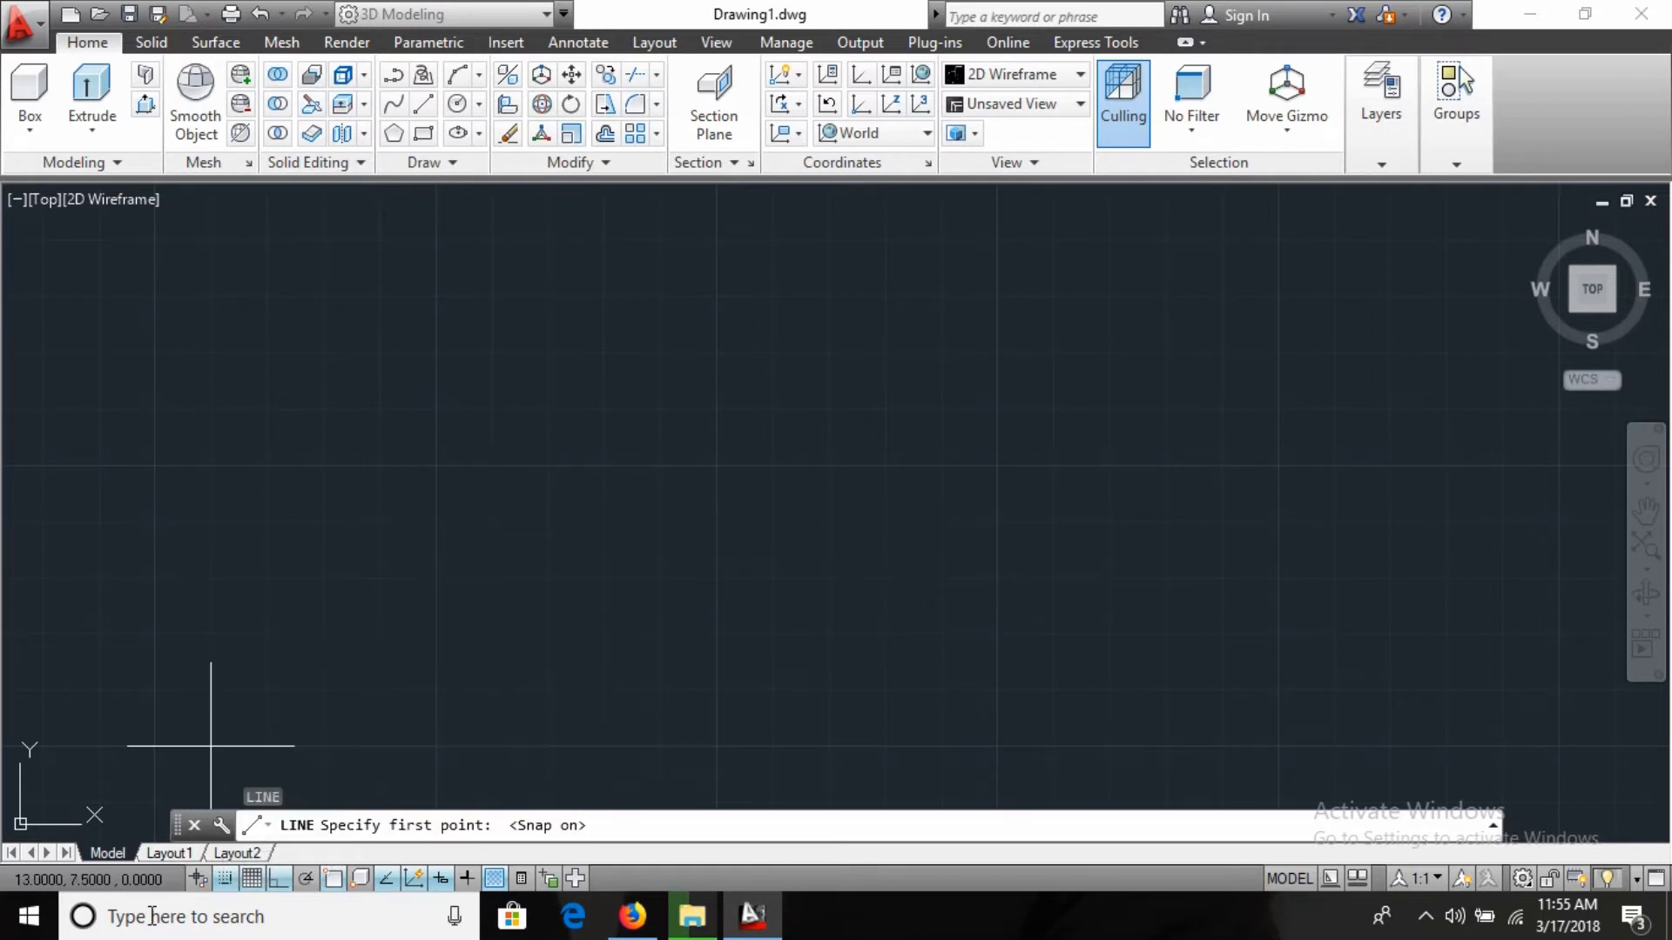
right_click(222, 879)
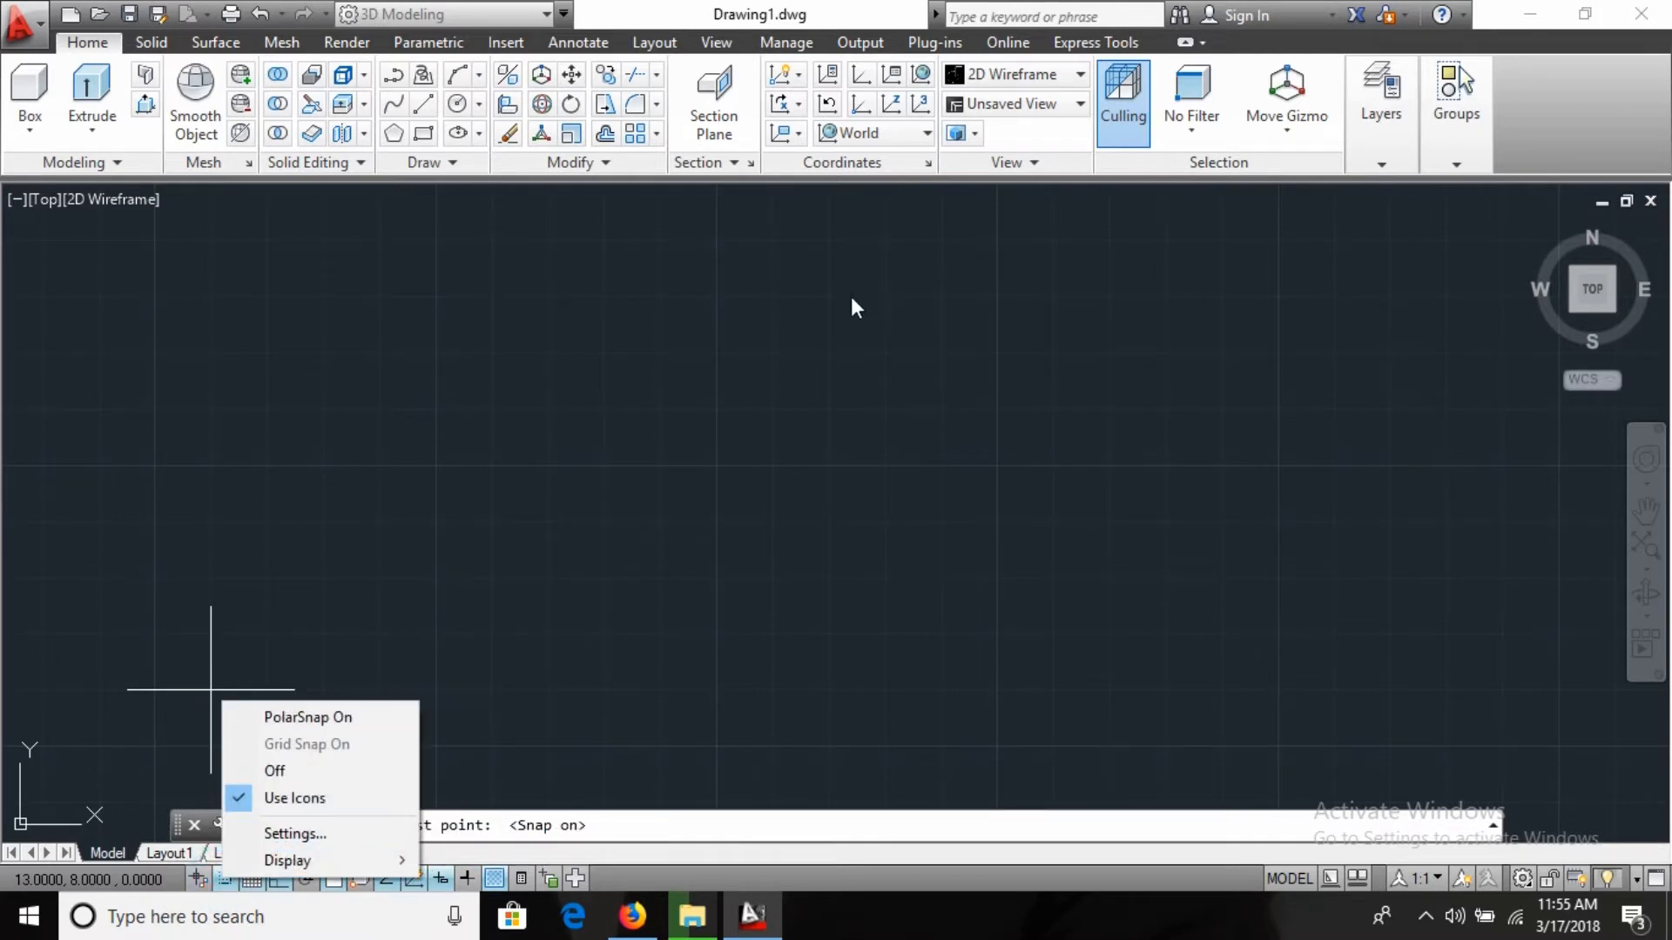
left_click(660, 464)
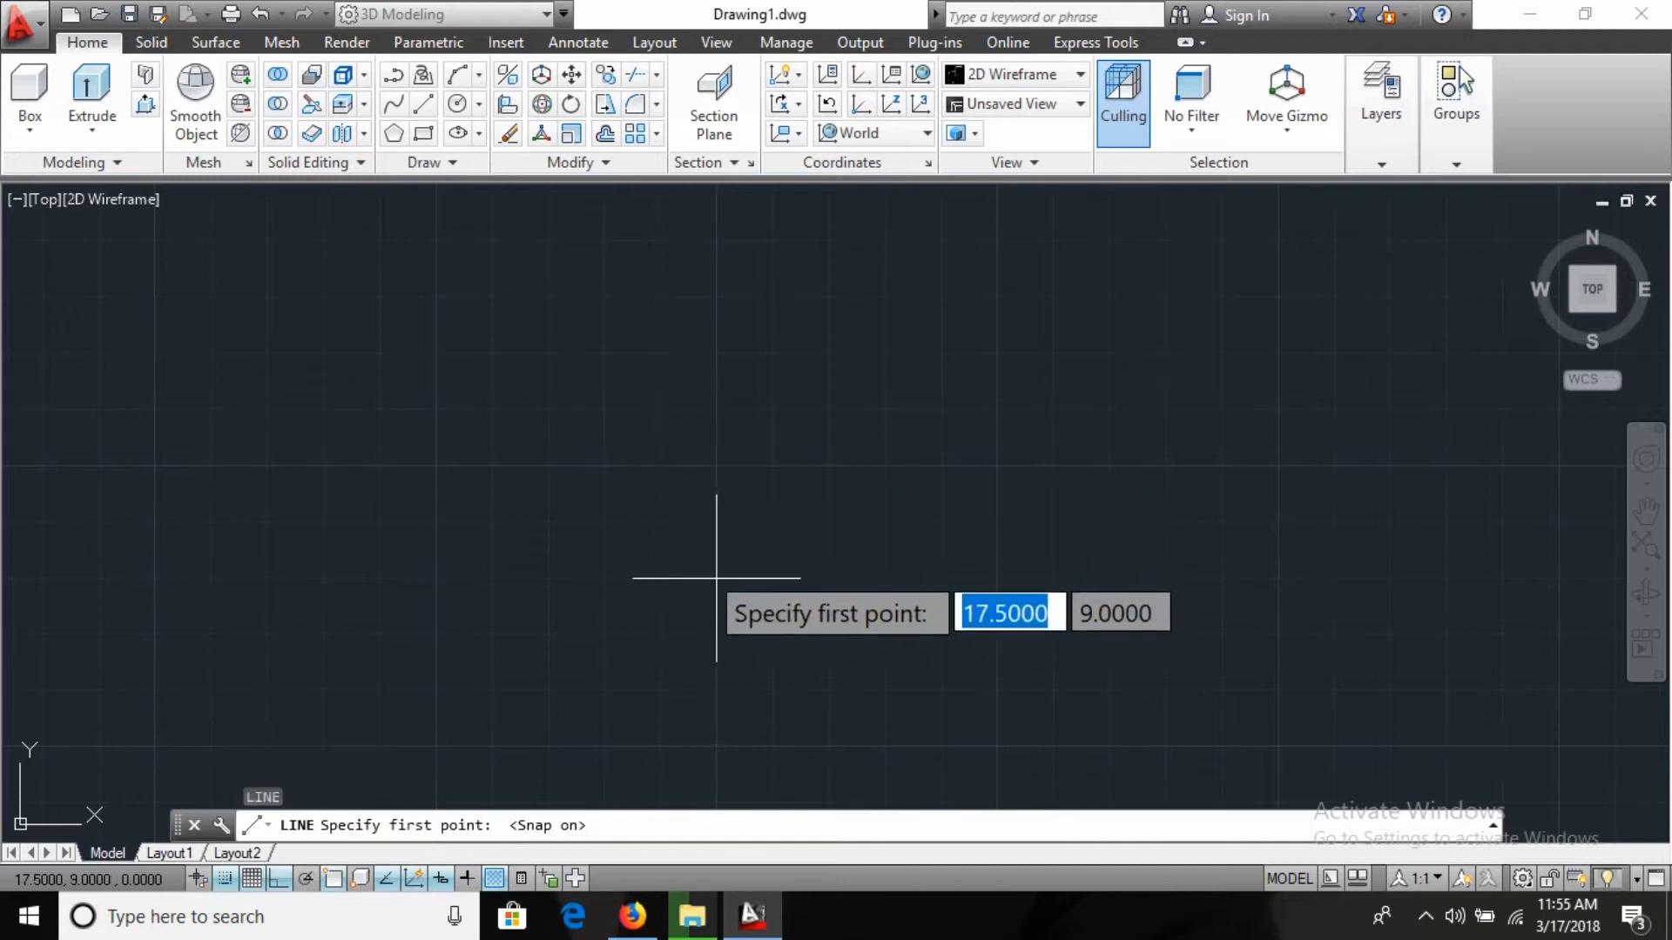
type("'snap")
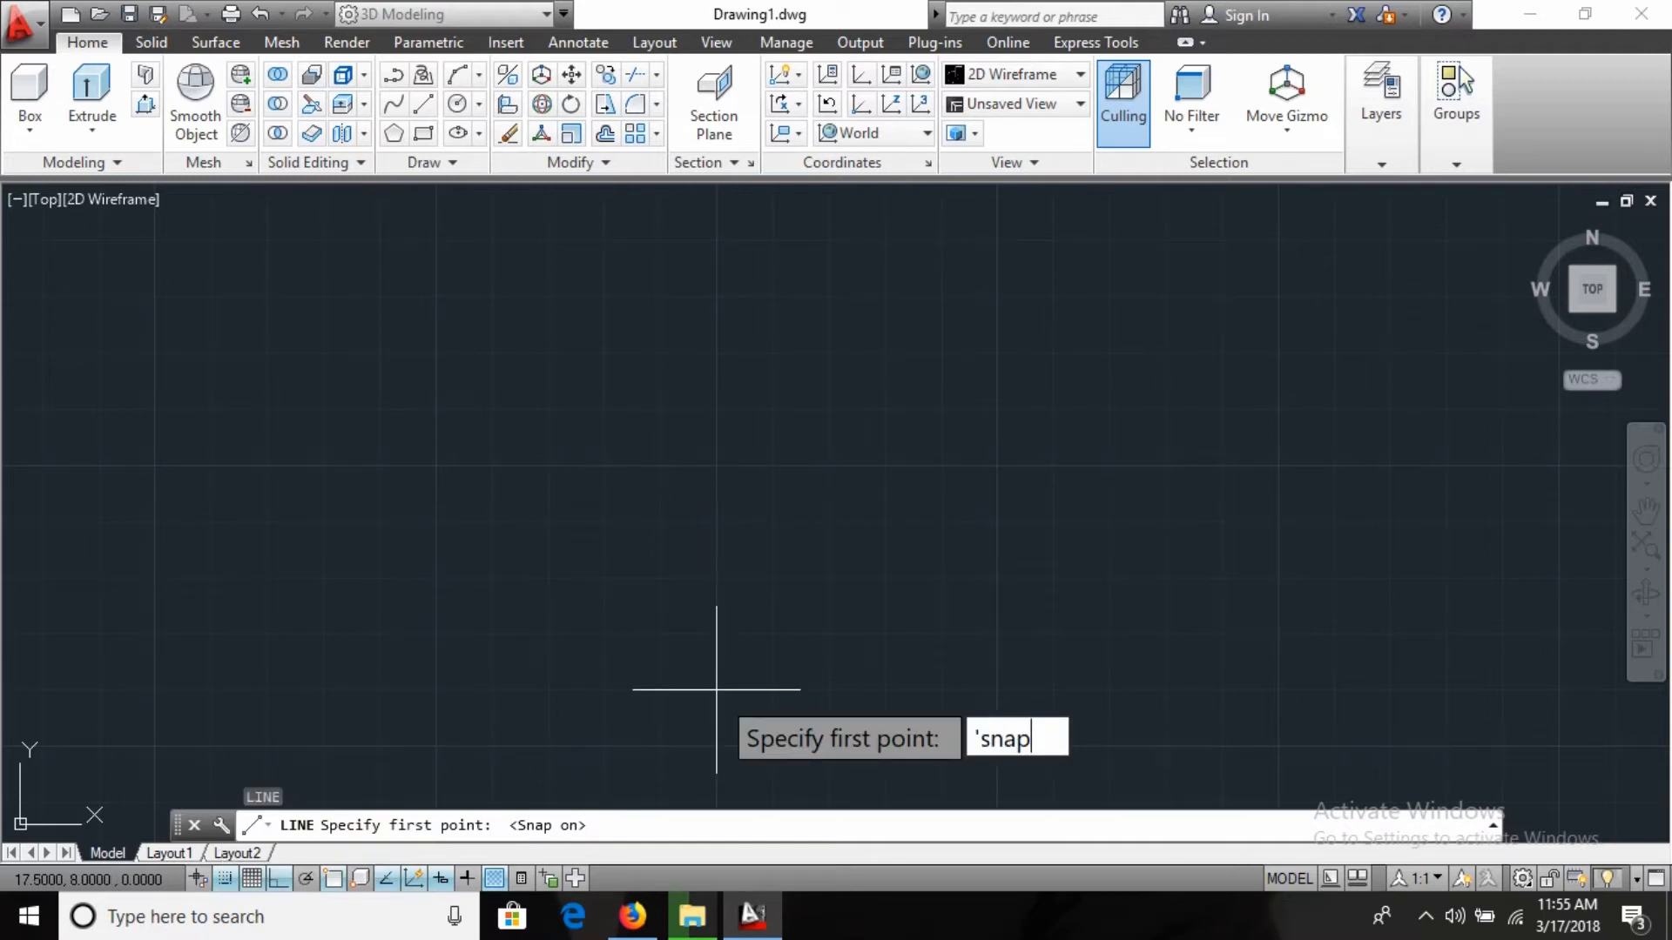
key("Return")
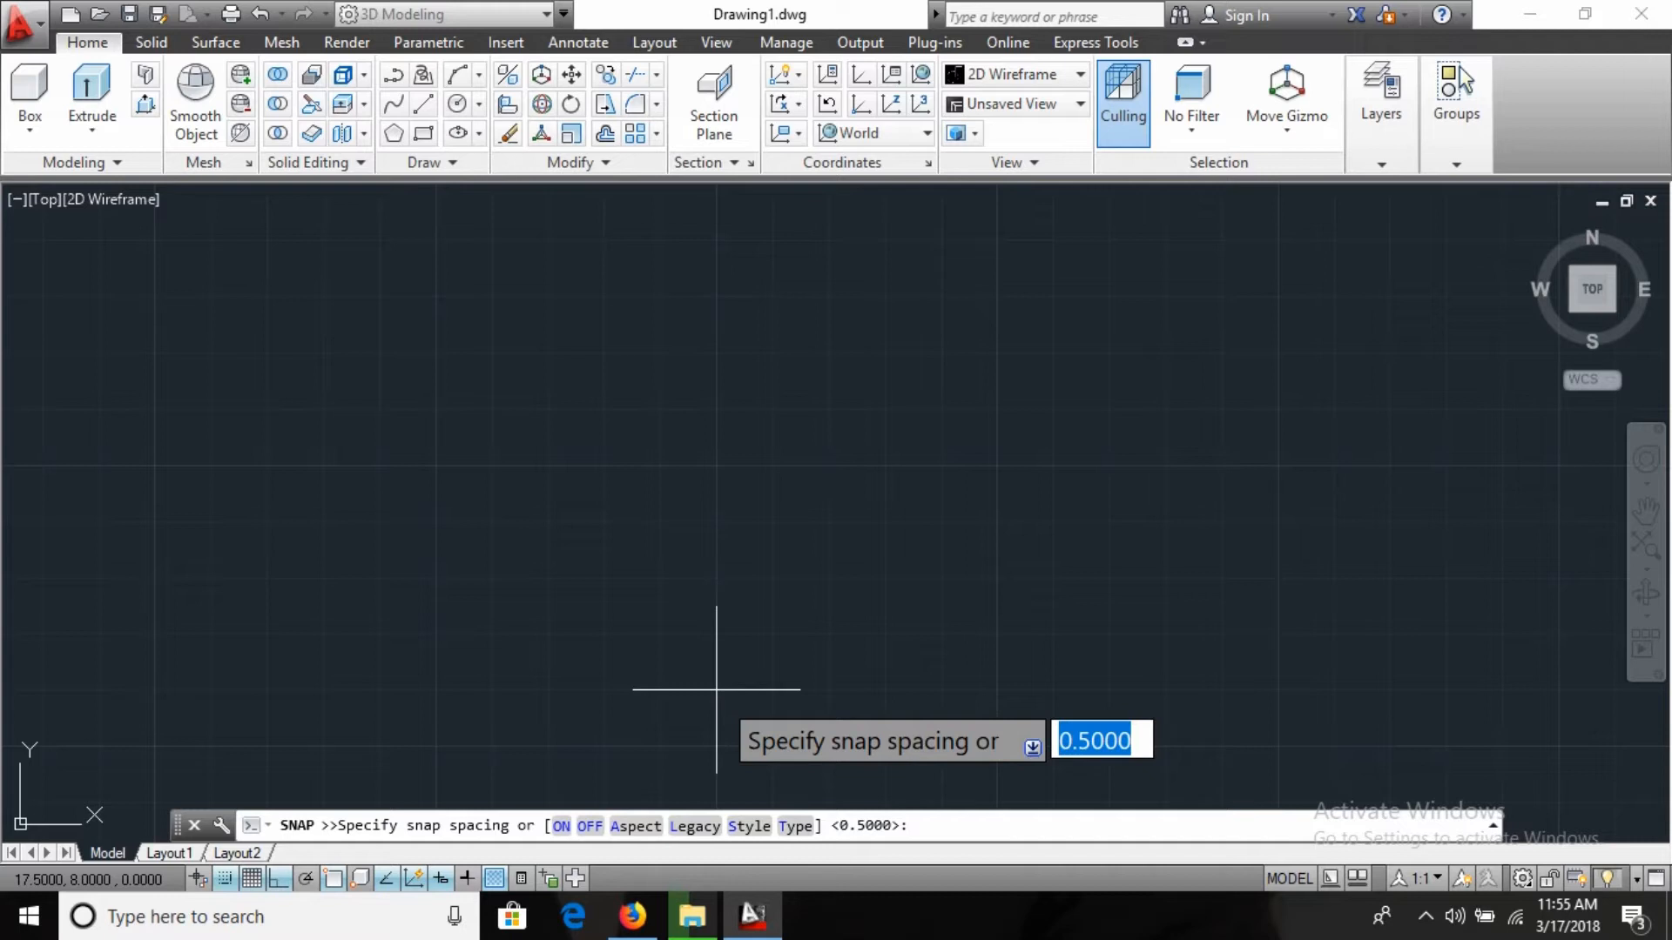
type("1")
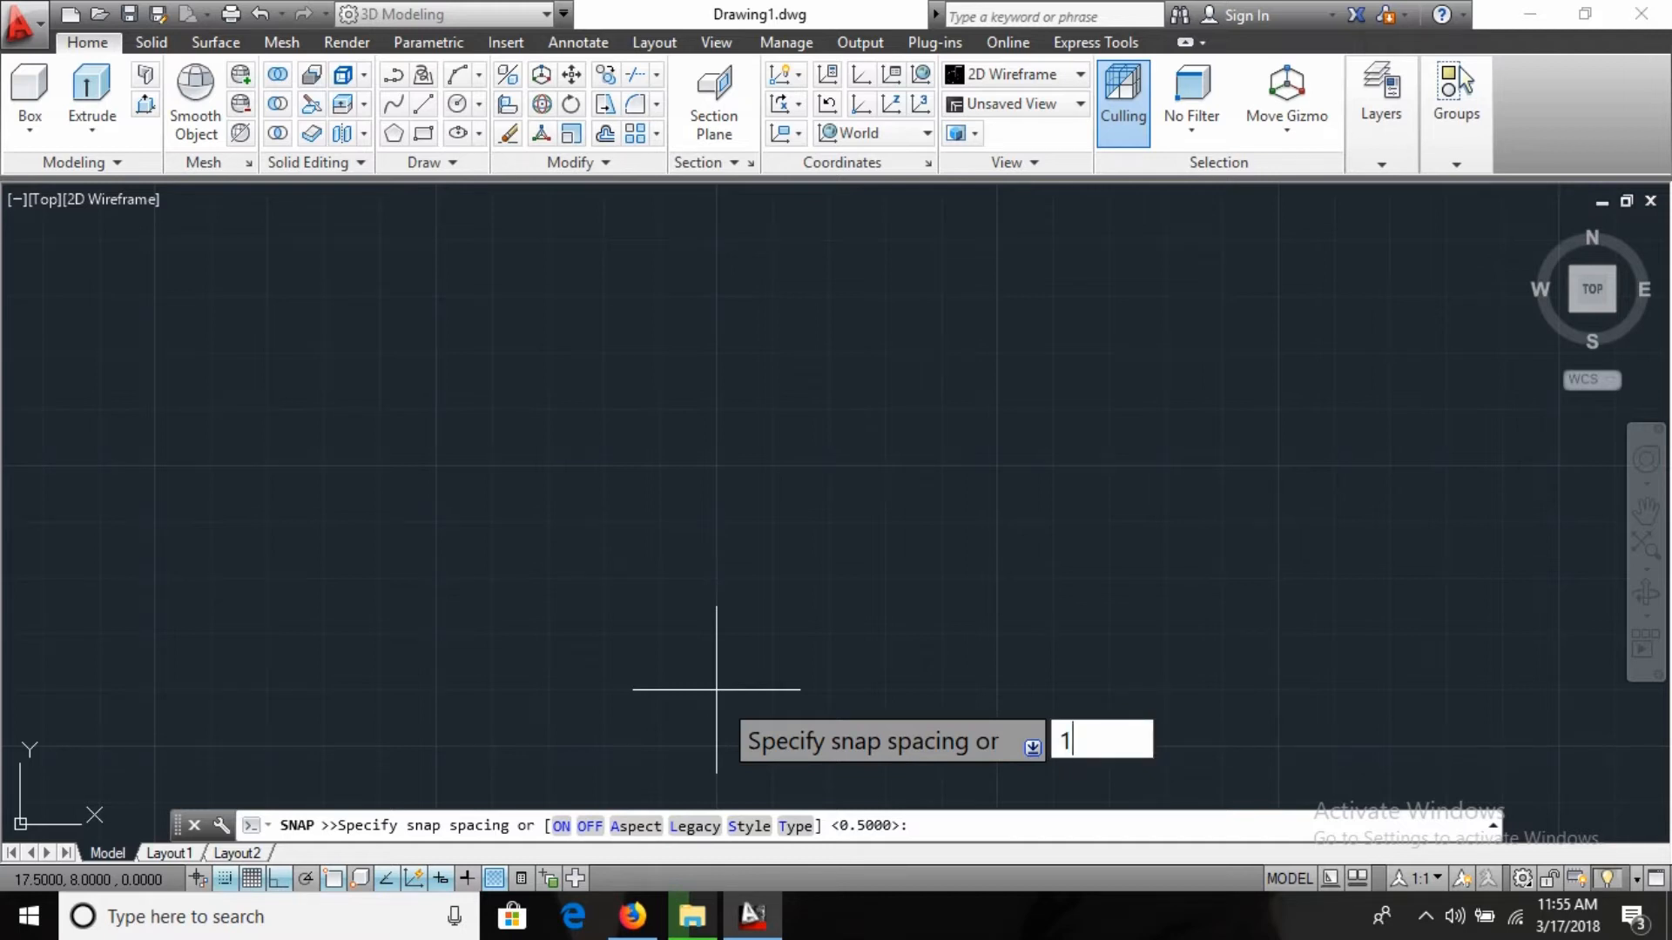
key("Return")
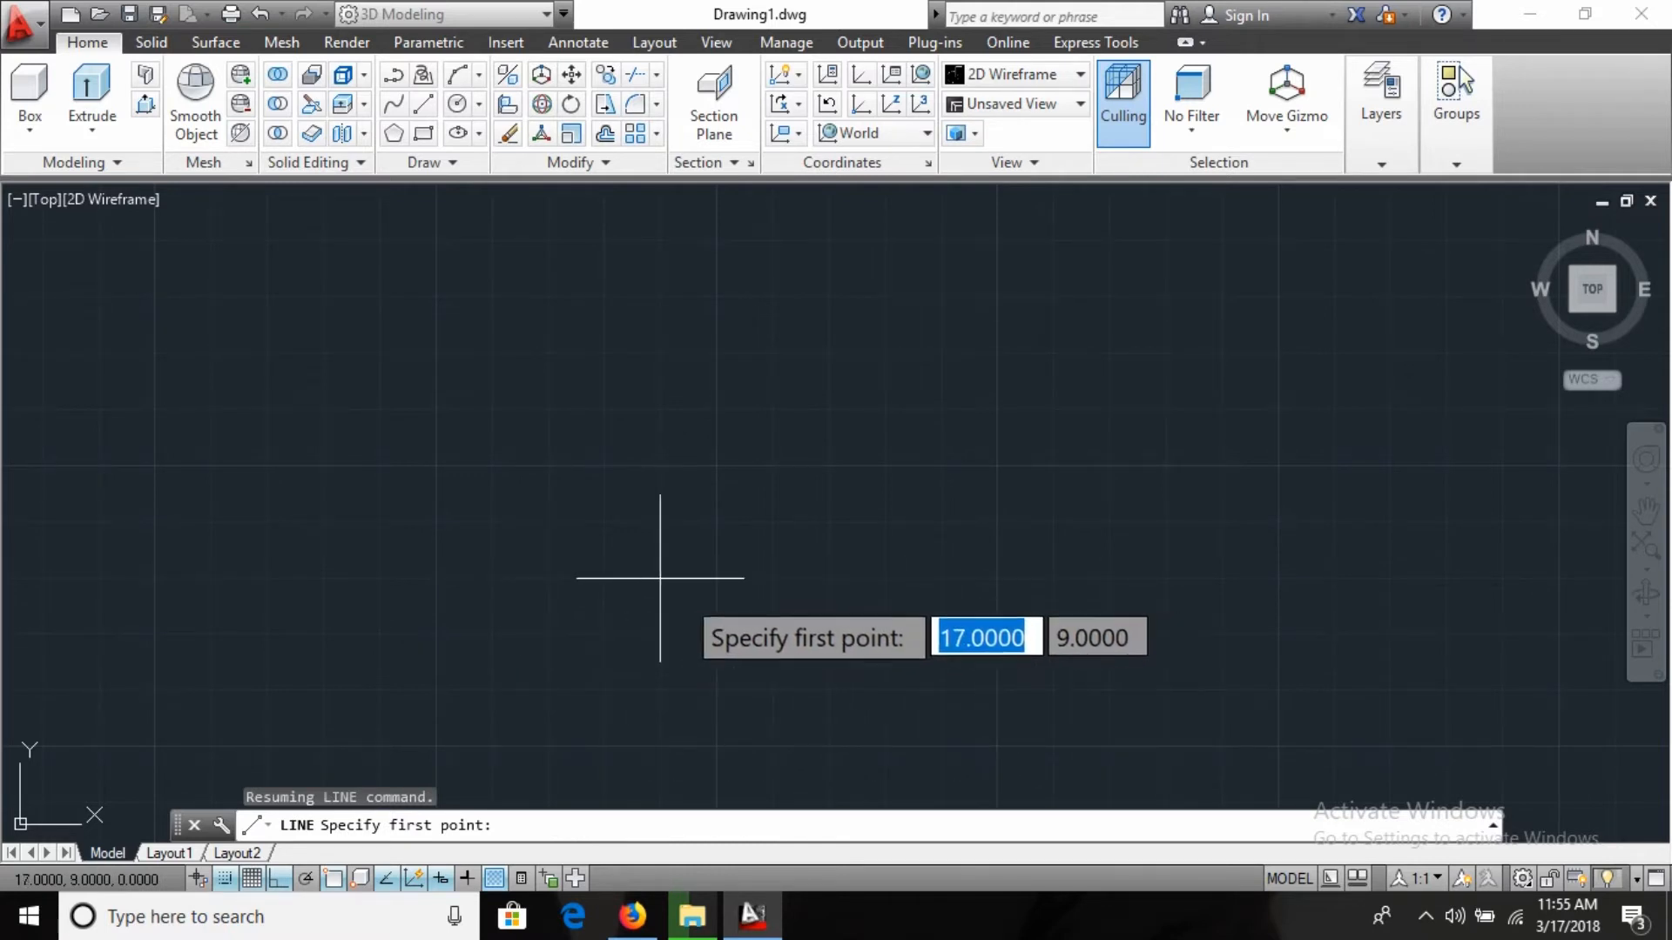
Step: Turn off Snap Mode and the grid display, and end the Line command
left_click(225, 879)
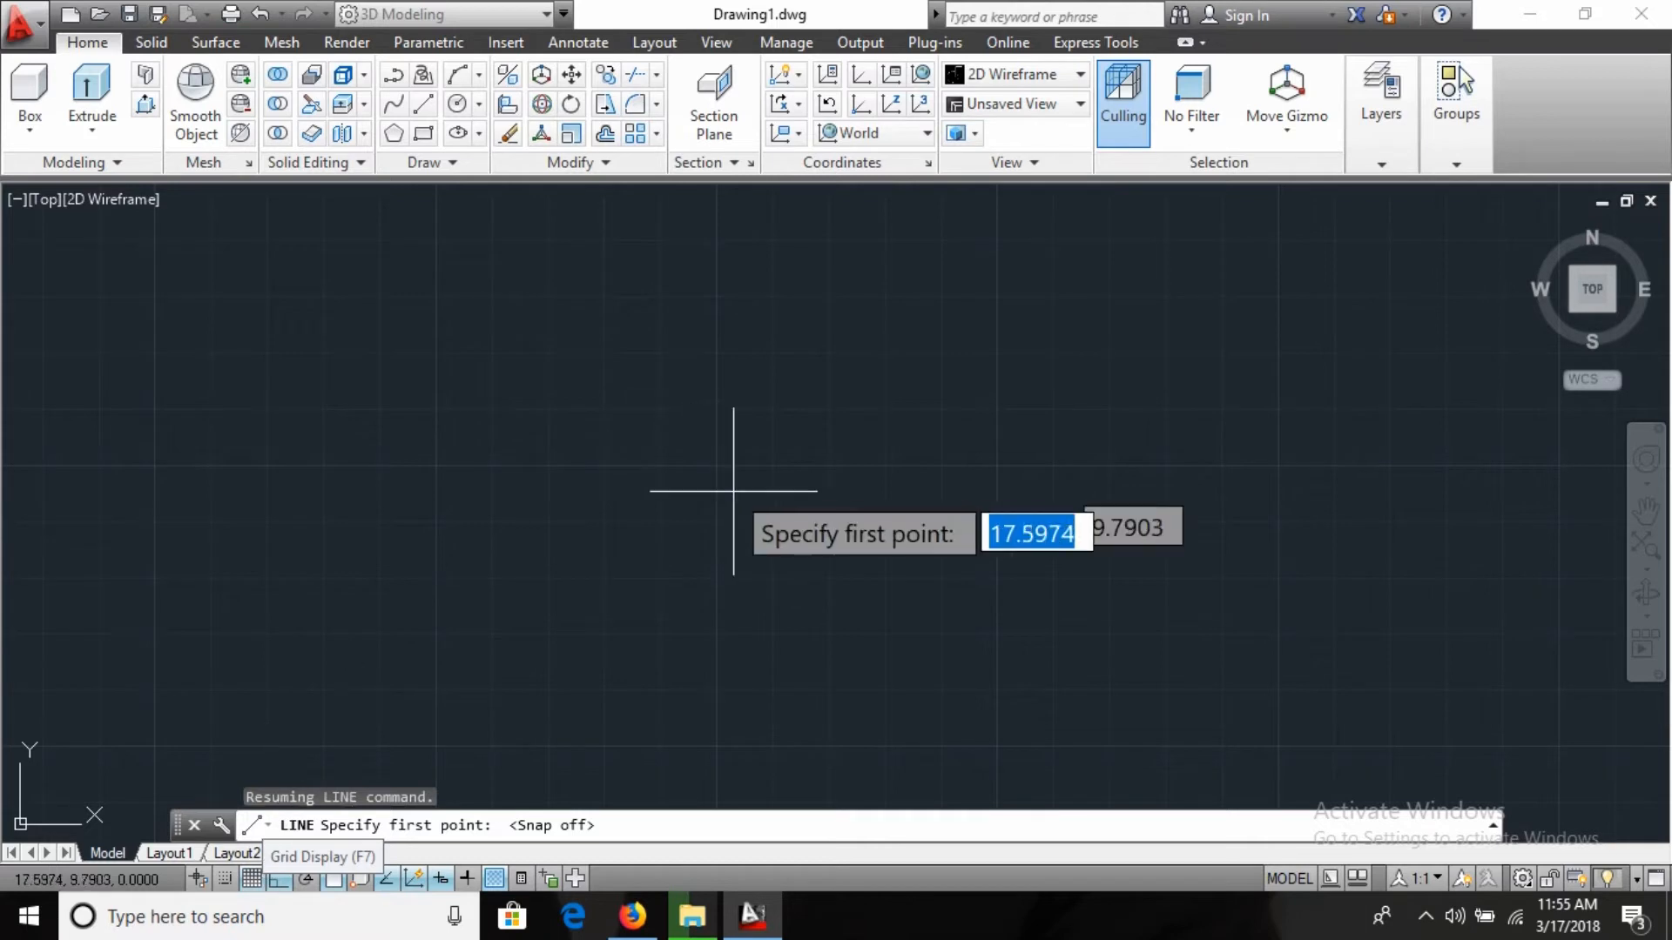
left_click(254, 880)
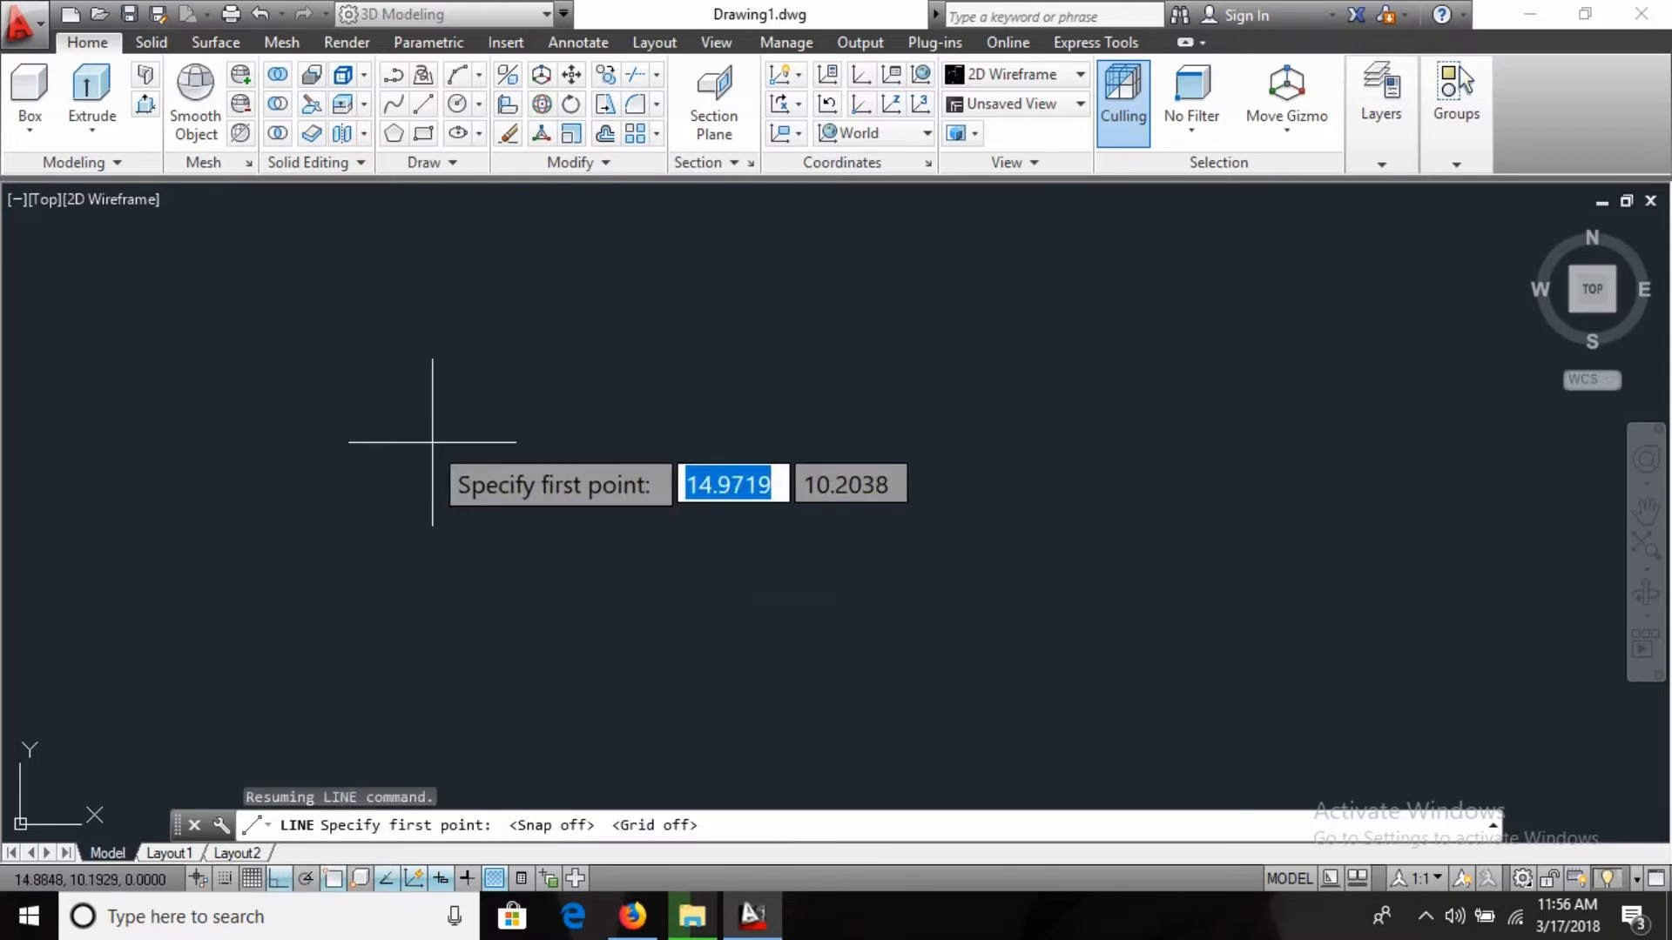
key("Escape")
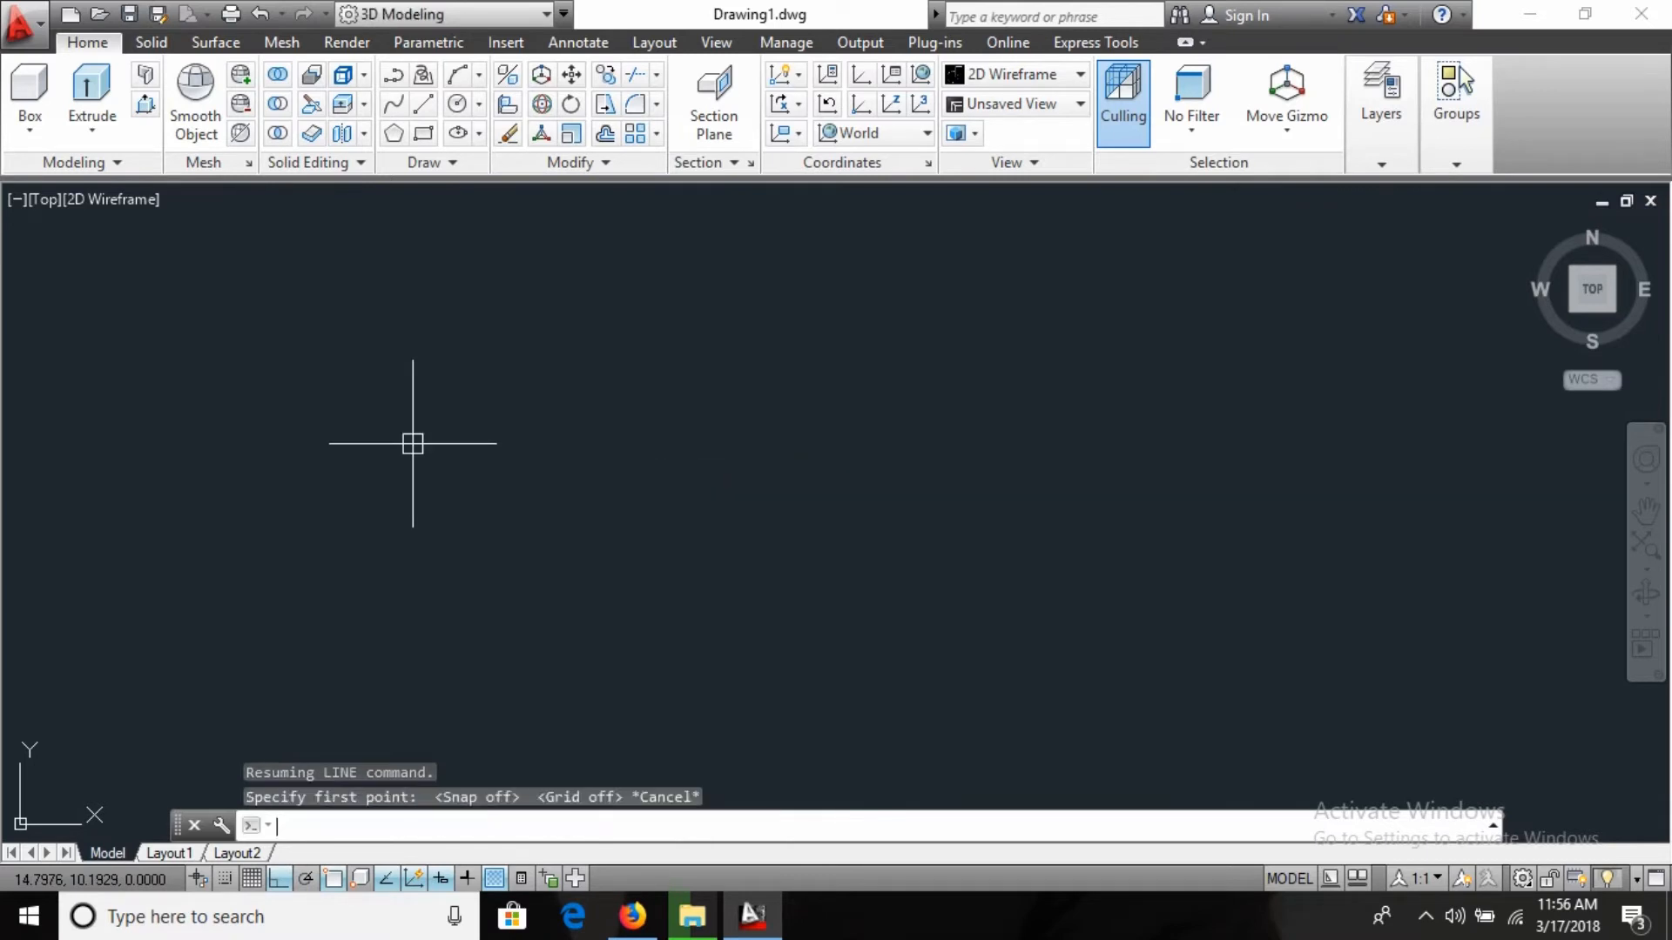
Step: Start a line in the empty drawing, turn off Ortho Mode and turn on Polar Tracking for its next point
key("Return")
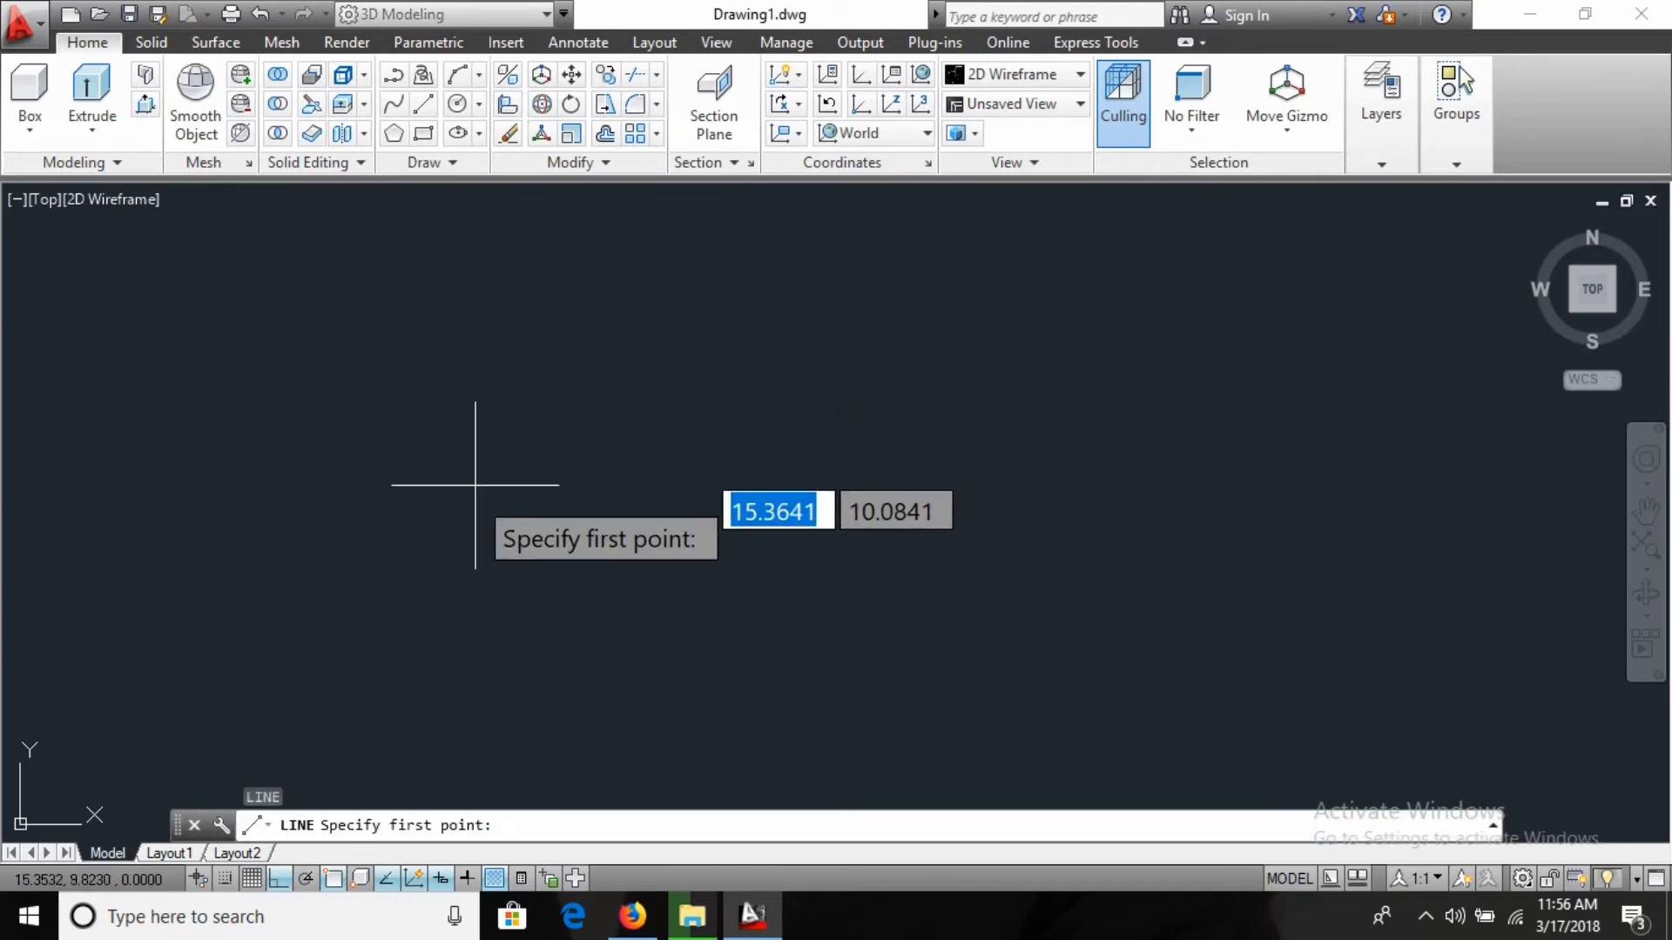
left_click(452, 452)
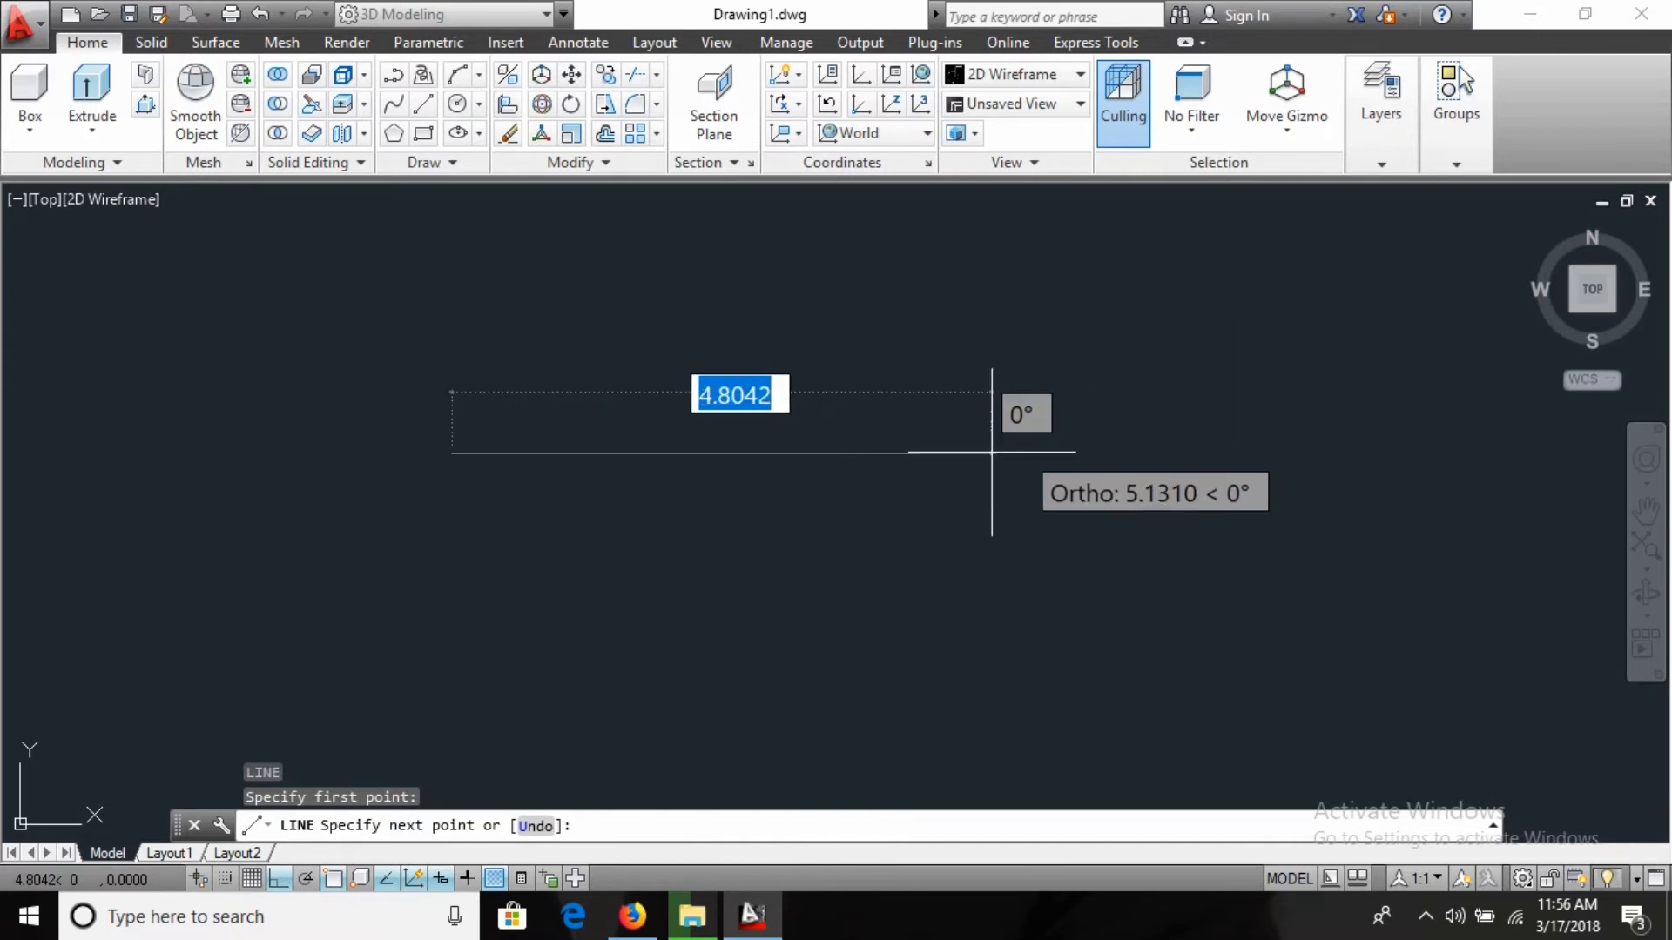
left_click(279, 879)
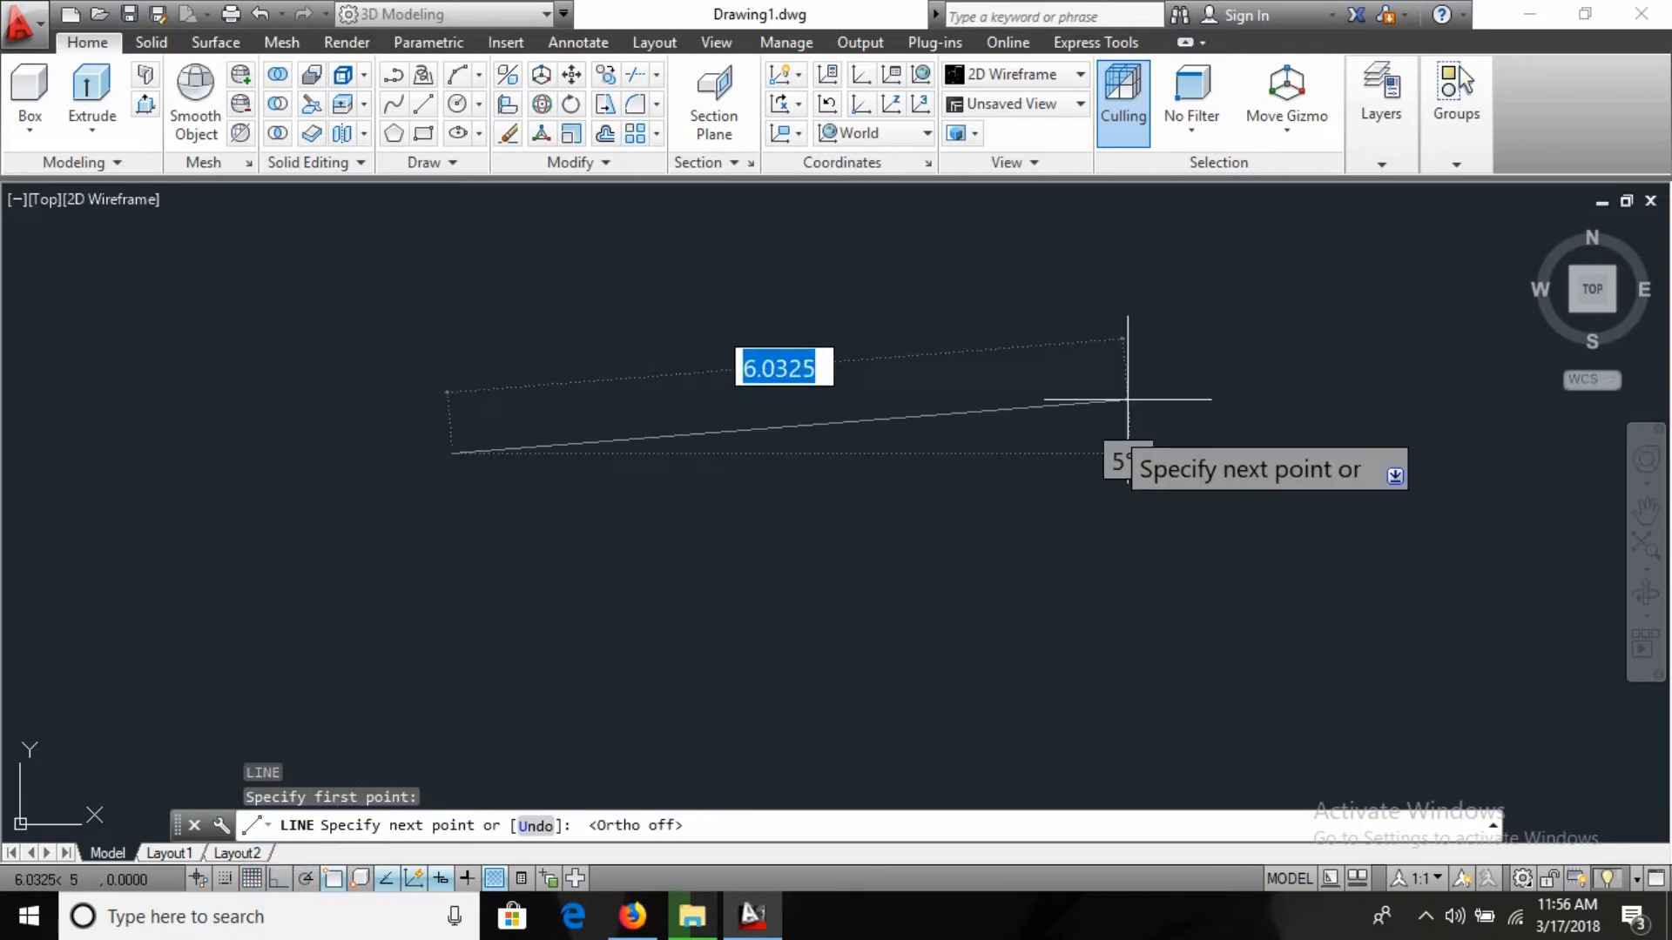
left_click(306, 880)
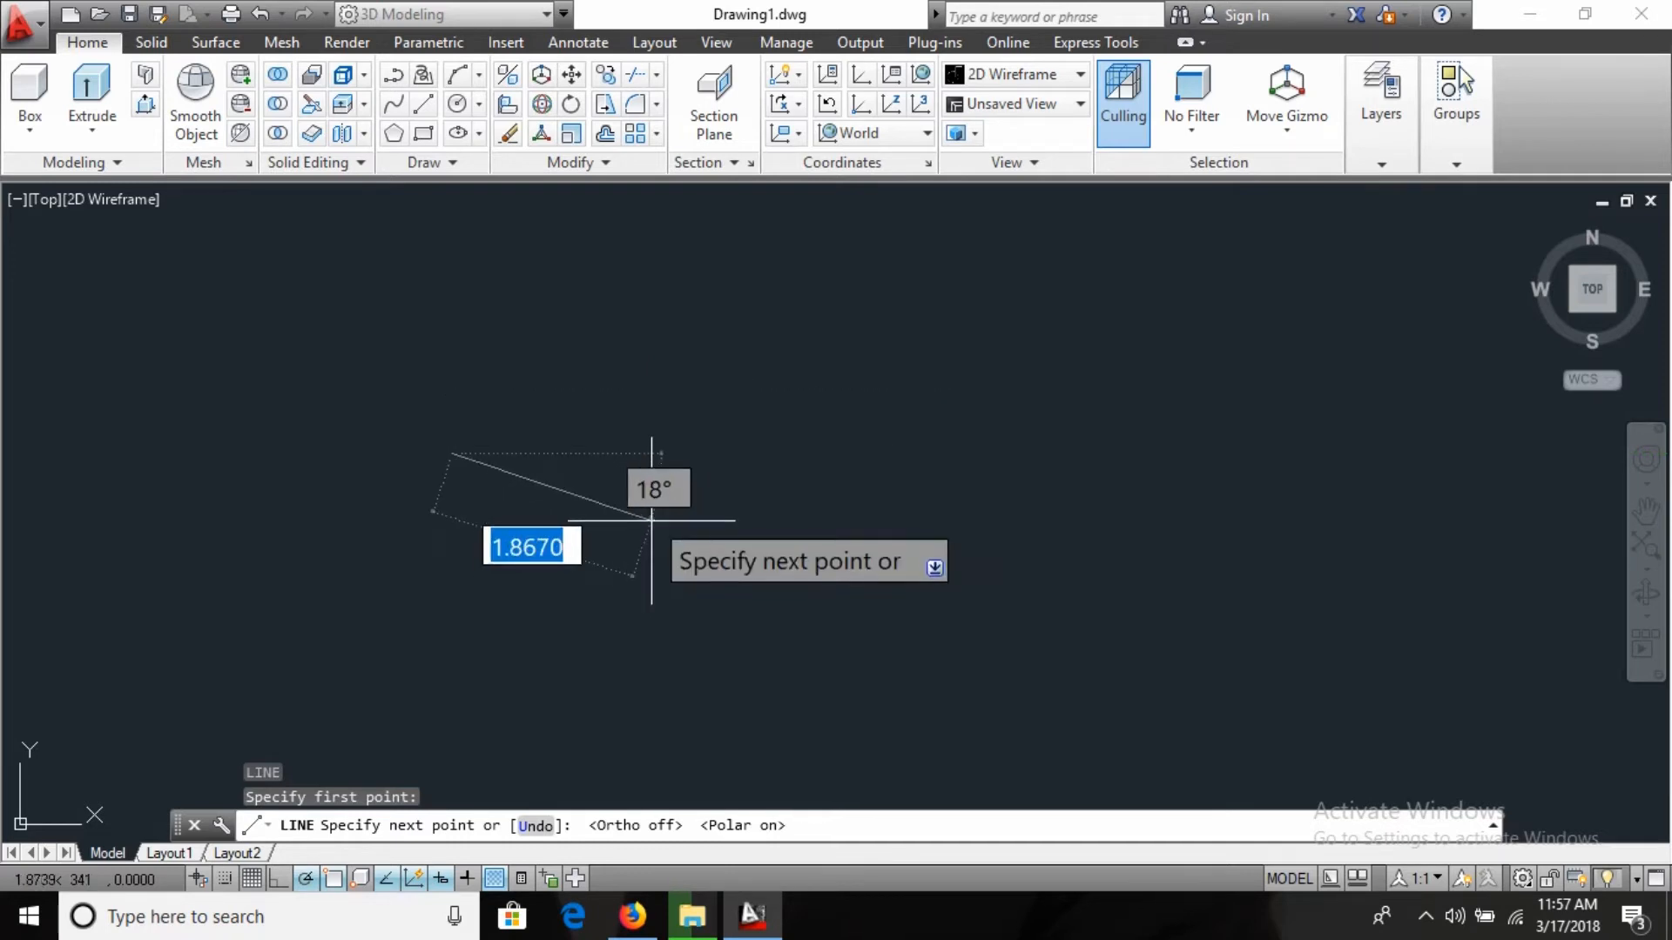
Step: Change the polar tracking increment angle to 90 and back to 45, and review the additional angles 65, 75 and 150
left_click(309, 881)
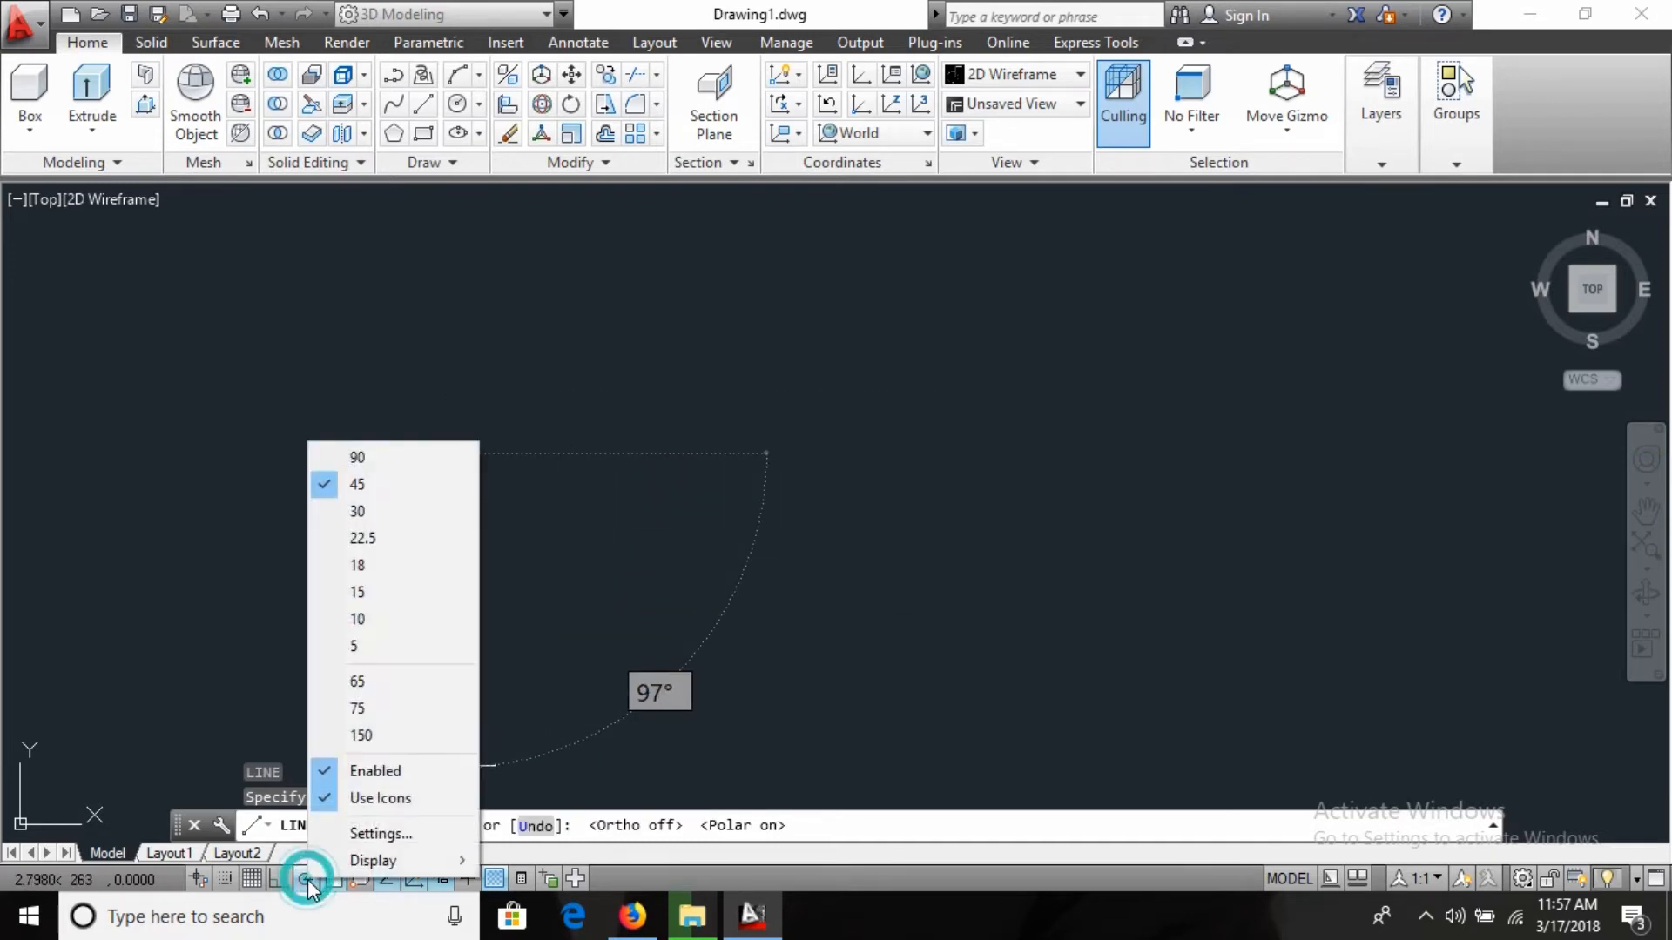
left_click(364, 832)
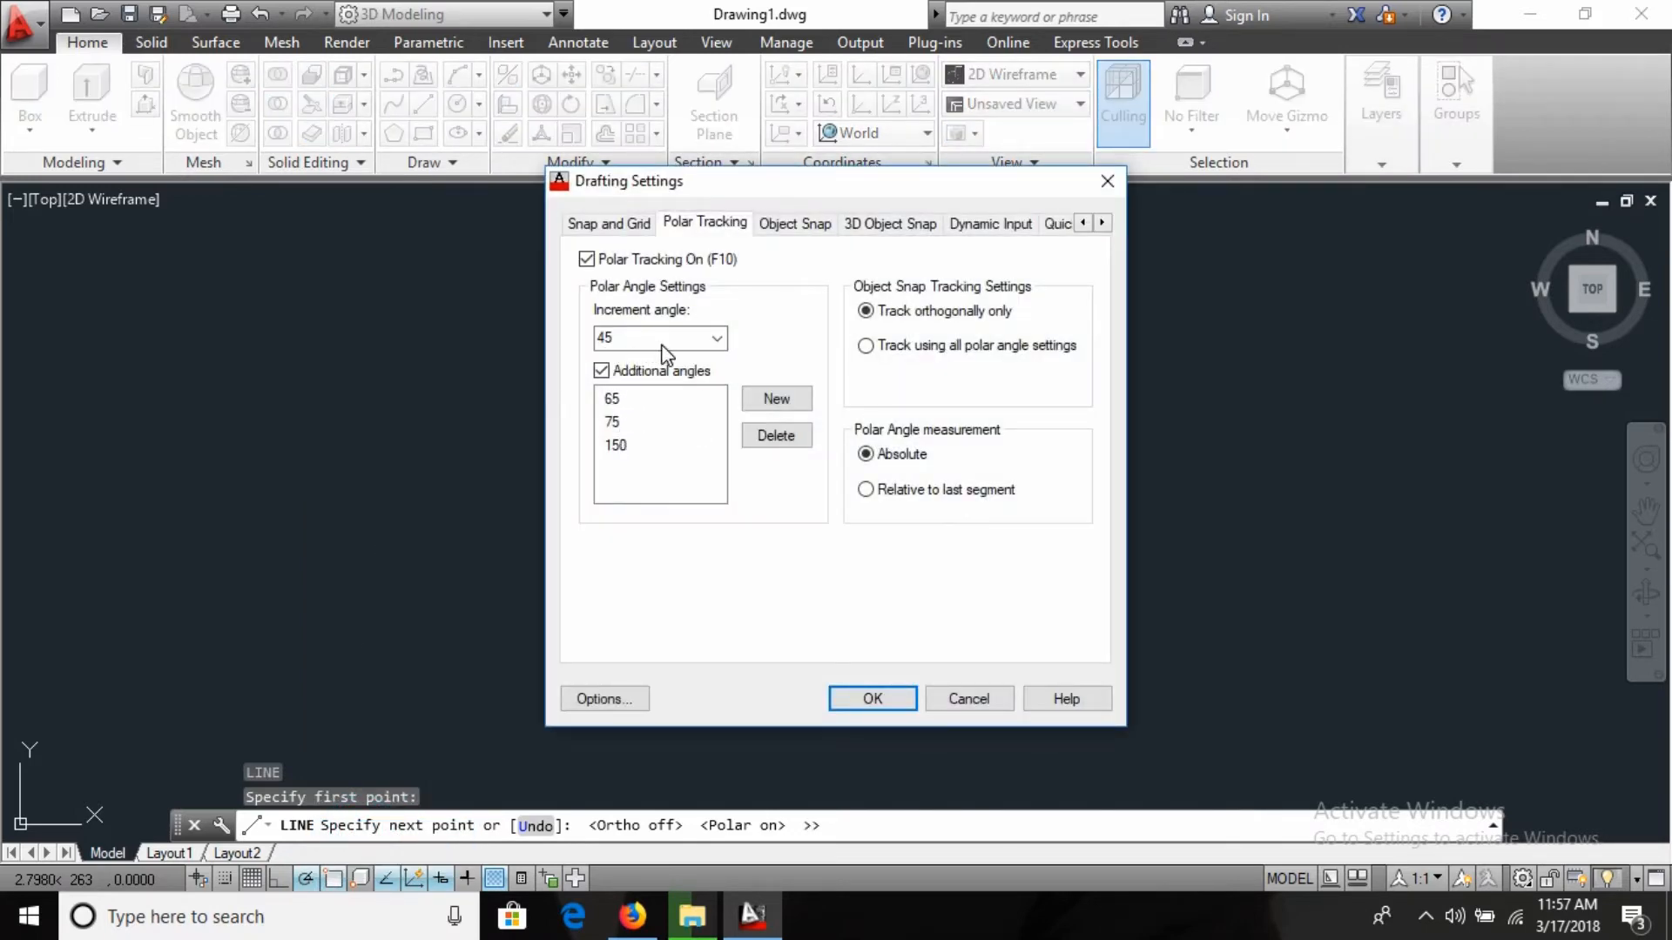
left_click(709, 347)
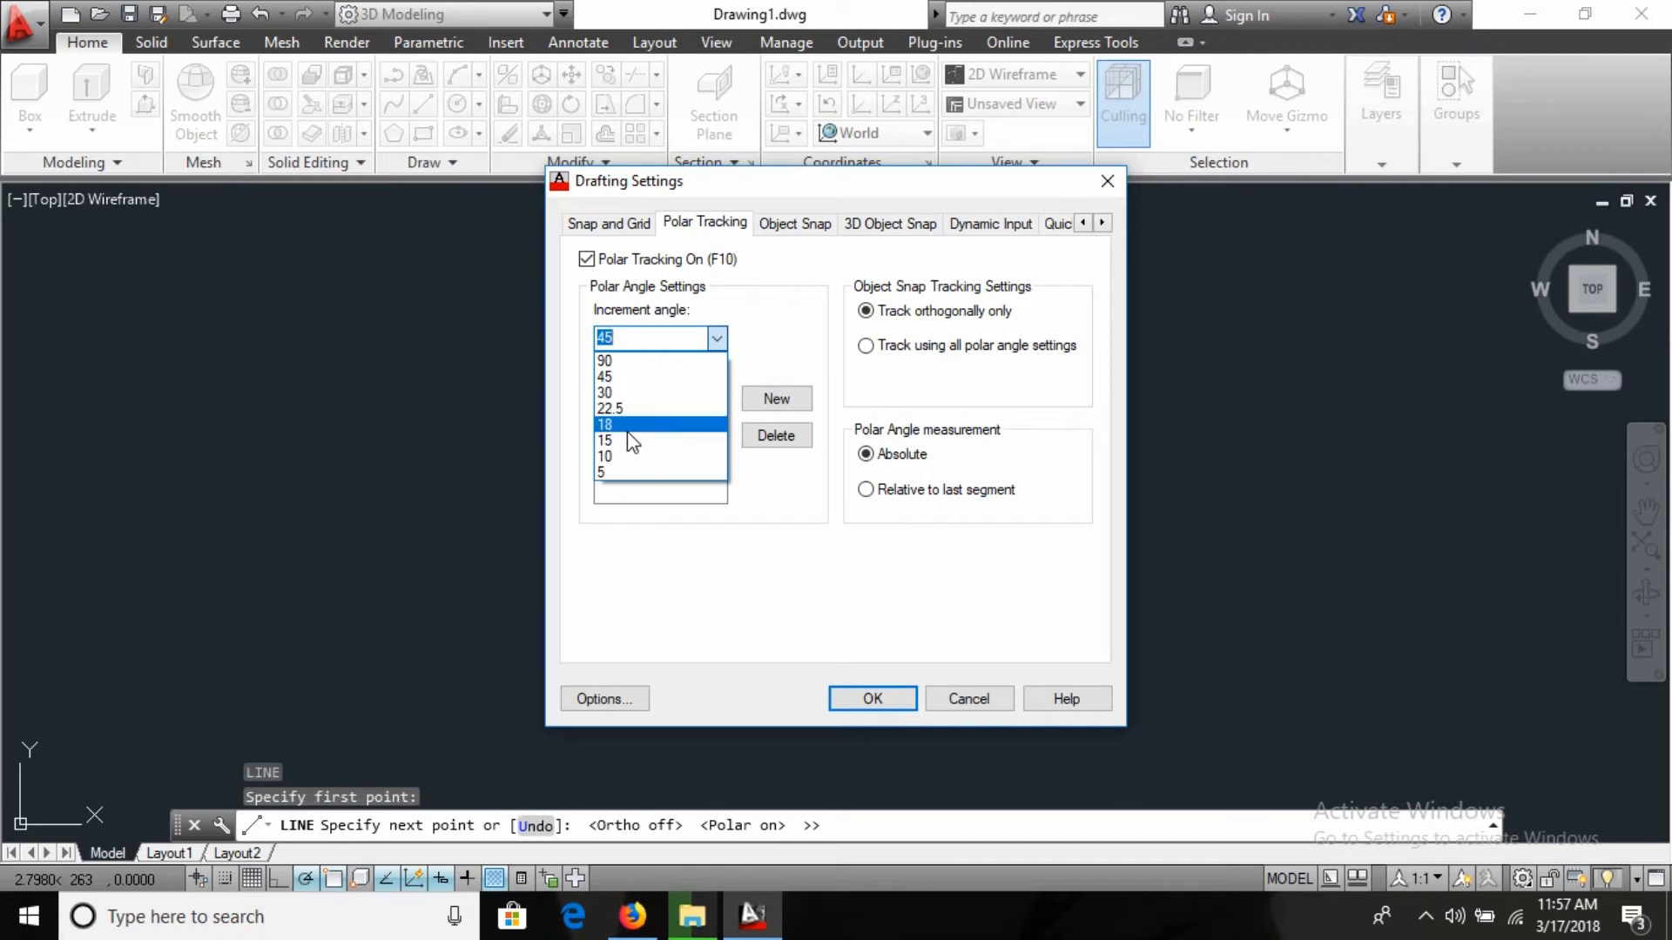
left_click(627, 360)
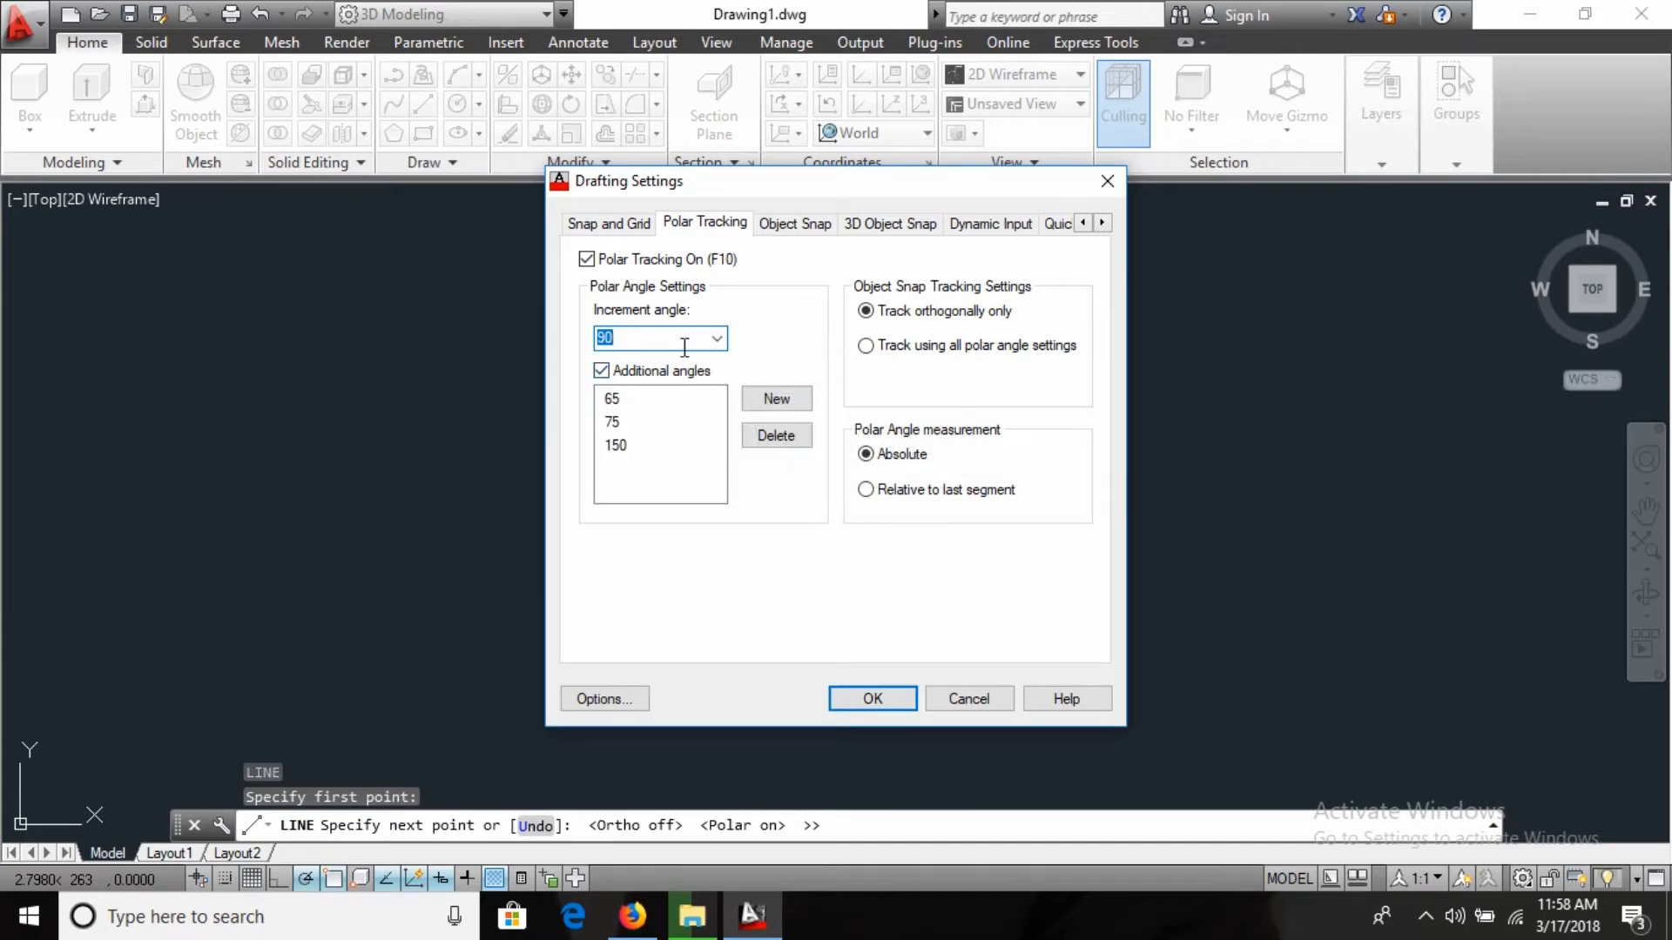
left_click(717, 340)
left_click(627, 362)
type("045")
left_click_drag(639, 473, 603, 393)
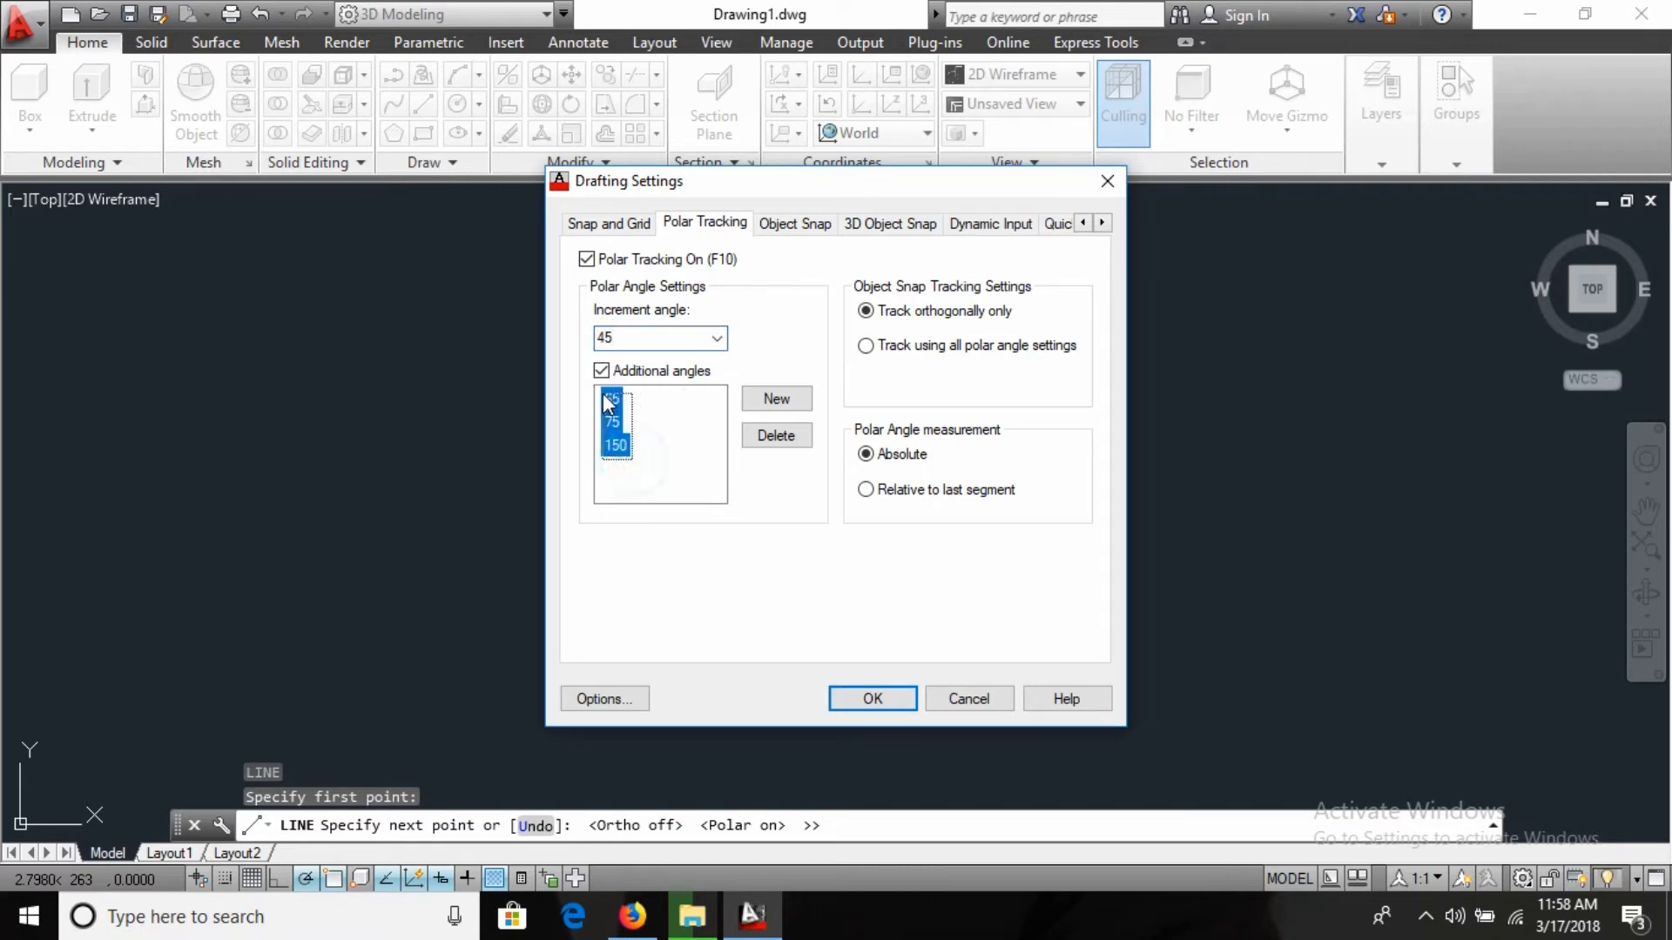
left_click(647, 447)
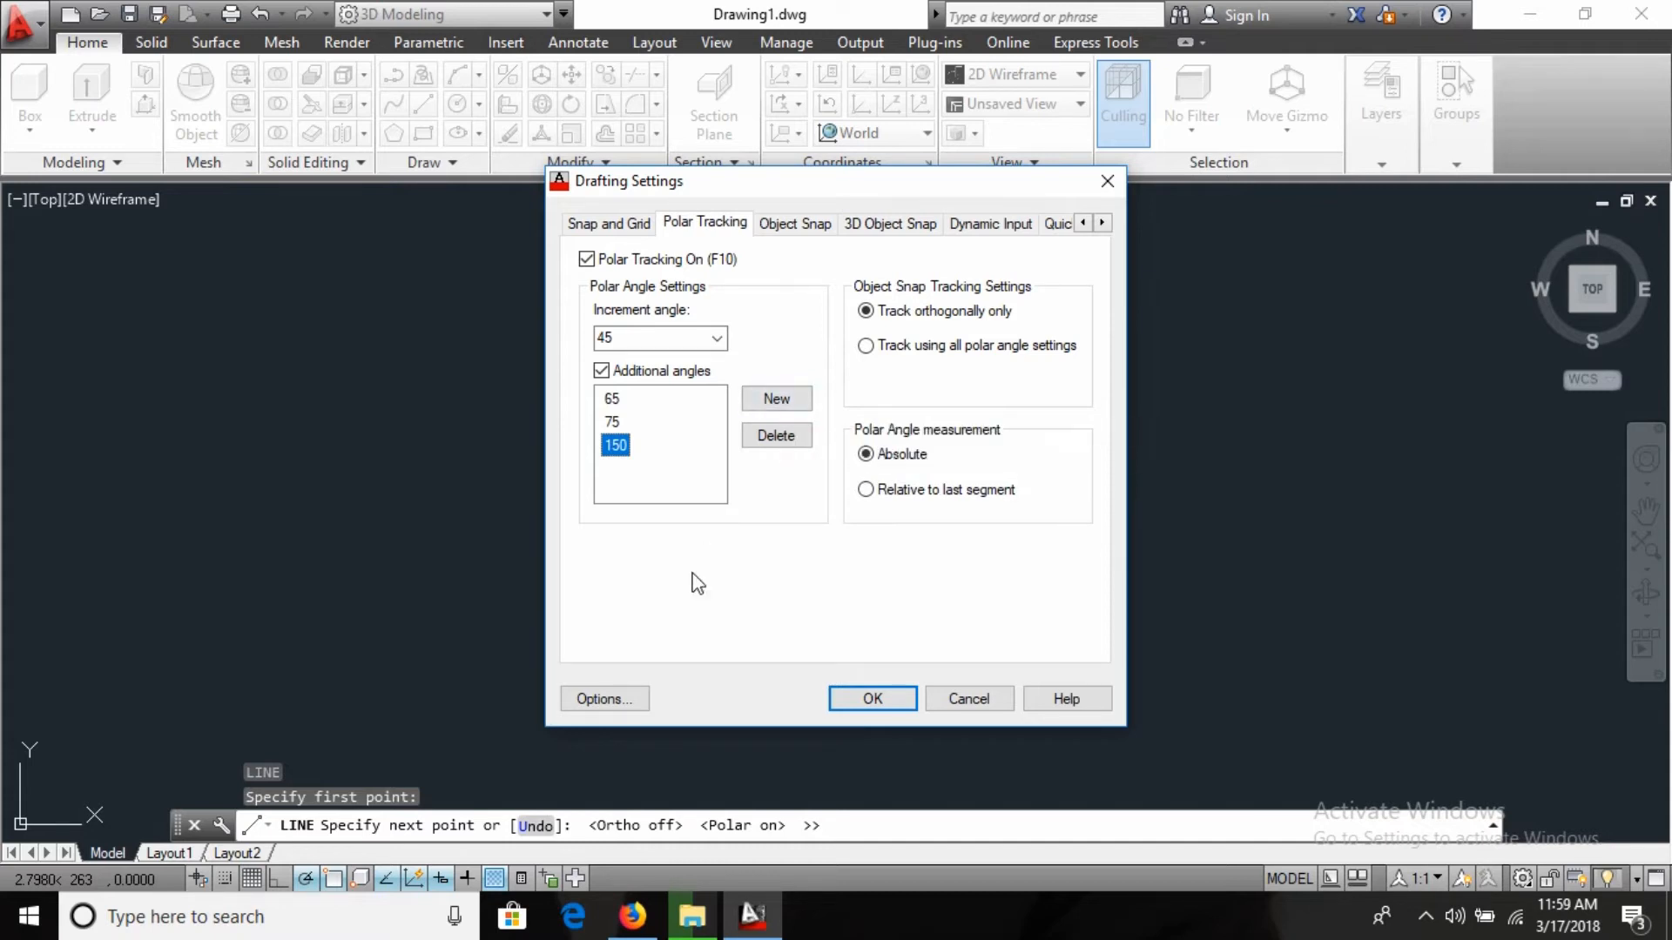
left_click(871, 694)
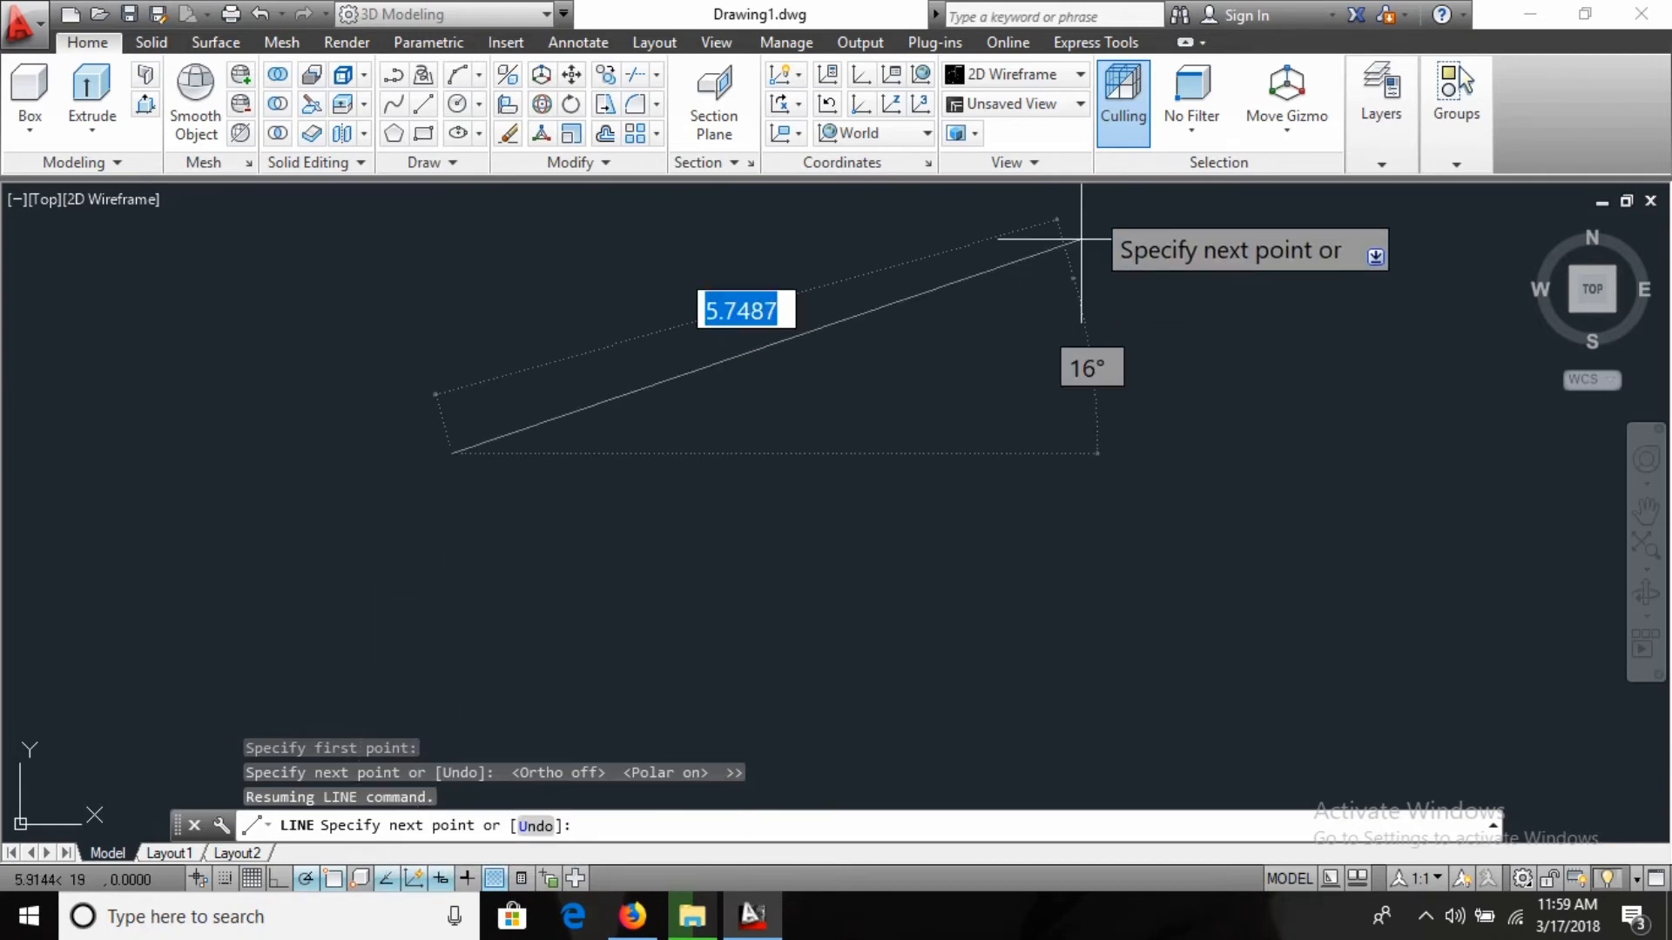
Step: Finish the line horizontally at 0° with a length of about 5.3 units, and end the Line command
left_click(1052, 454)
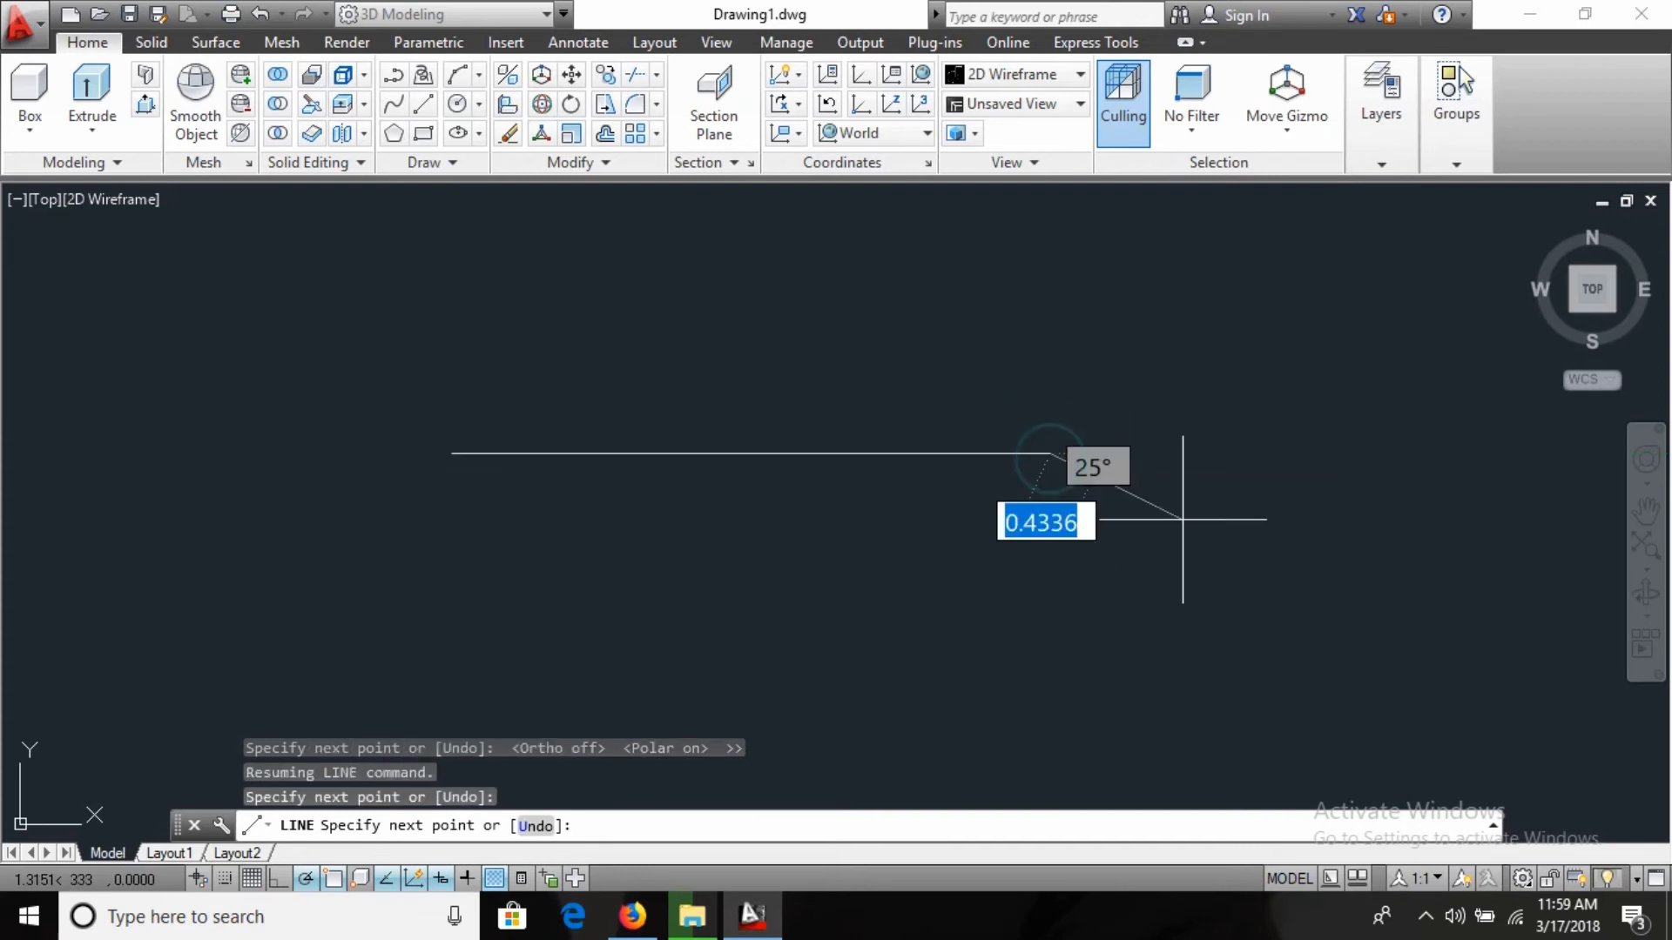
key("Escape")
key("Escape")
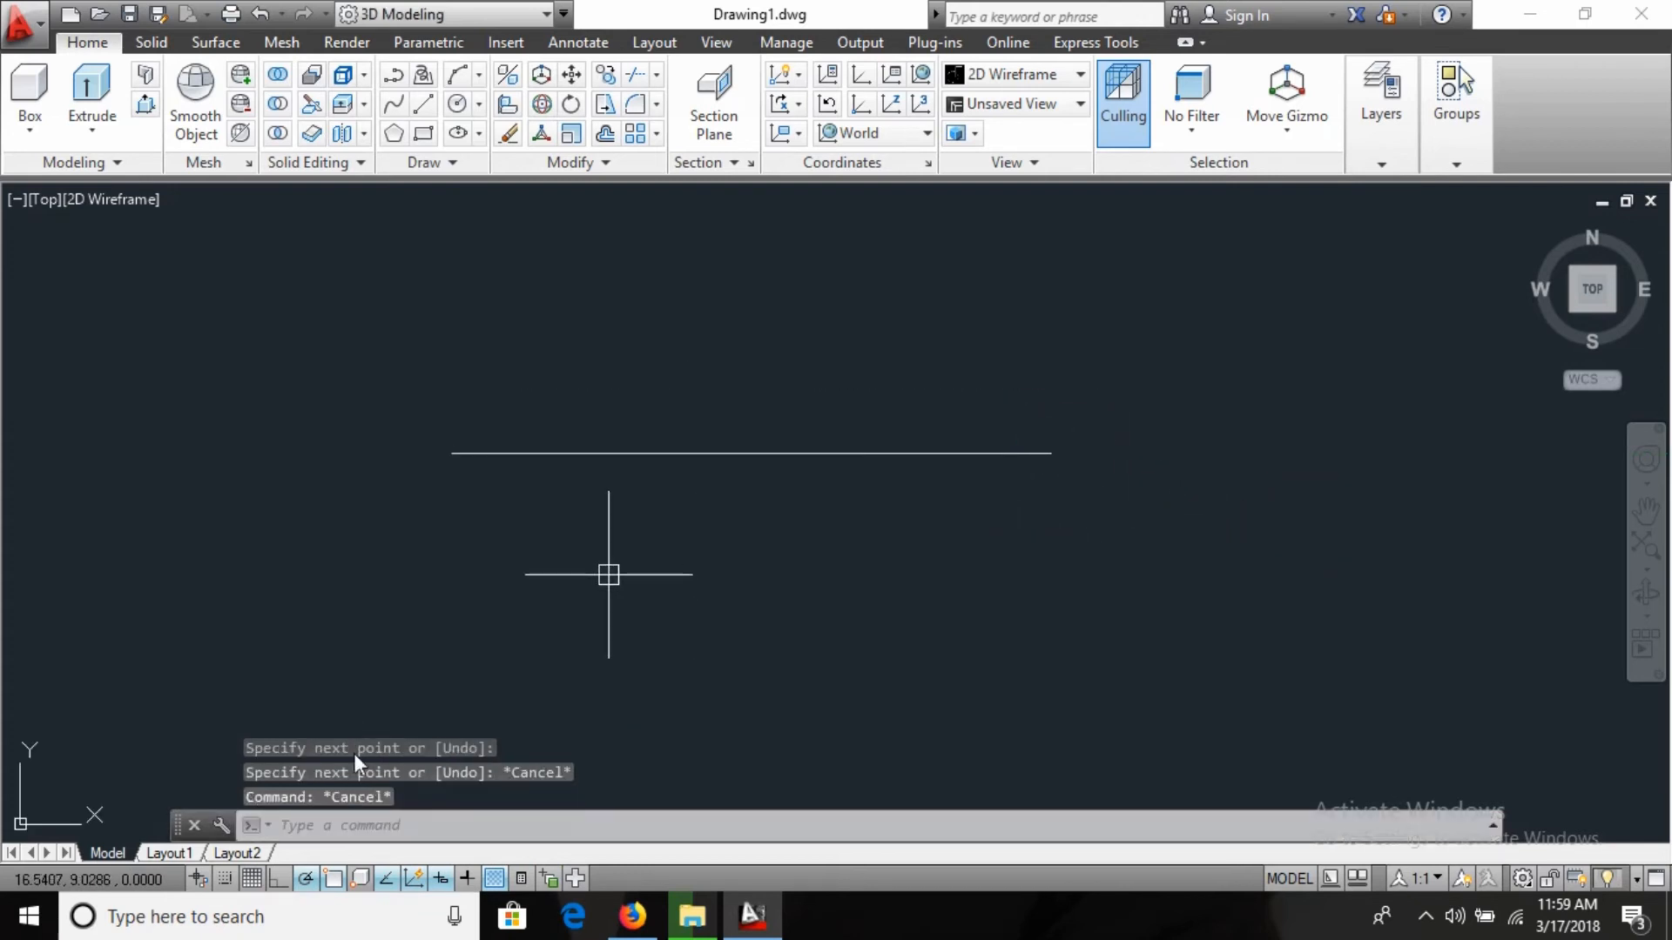
Step: Review the enabled object snap modes in the drafting settings and accept them as they are
right_click(334, 878)
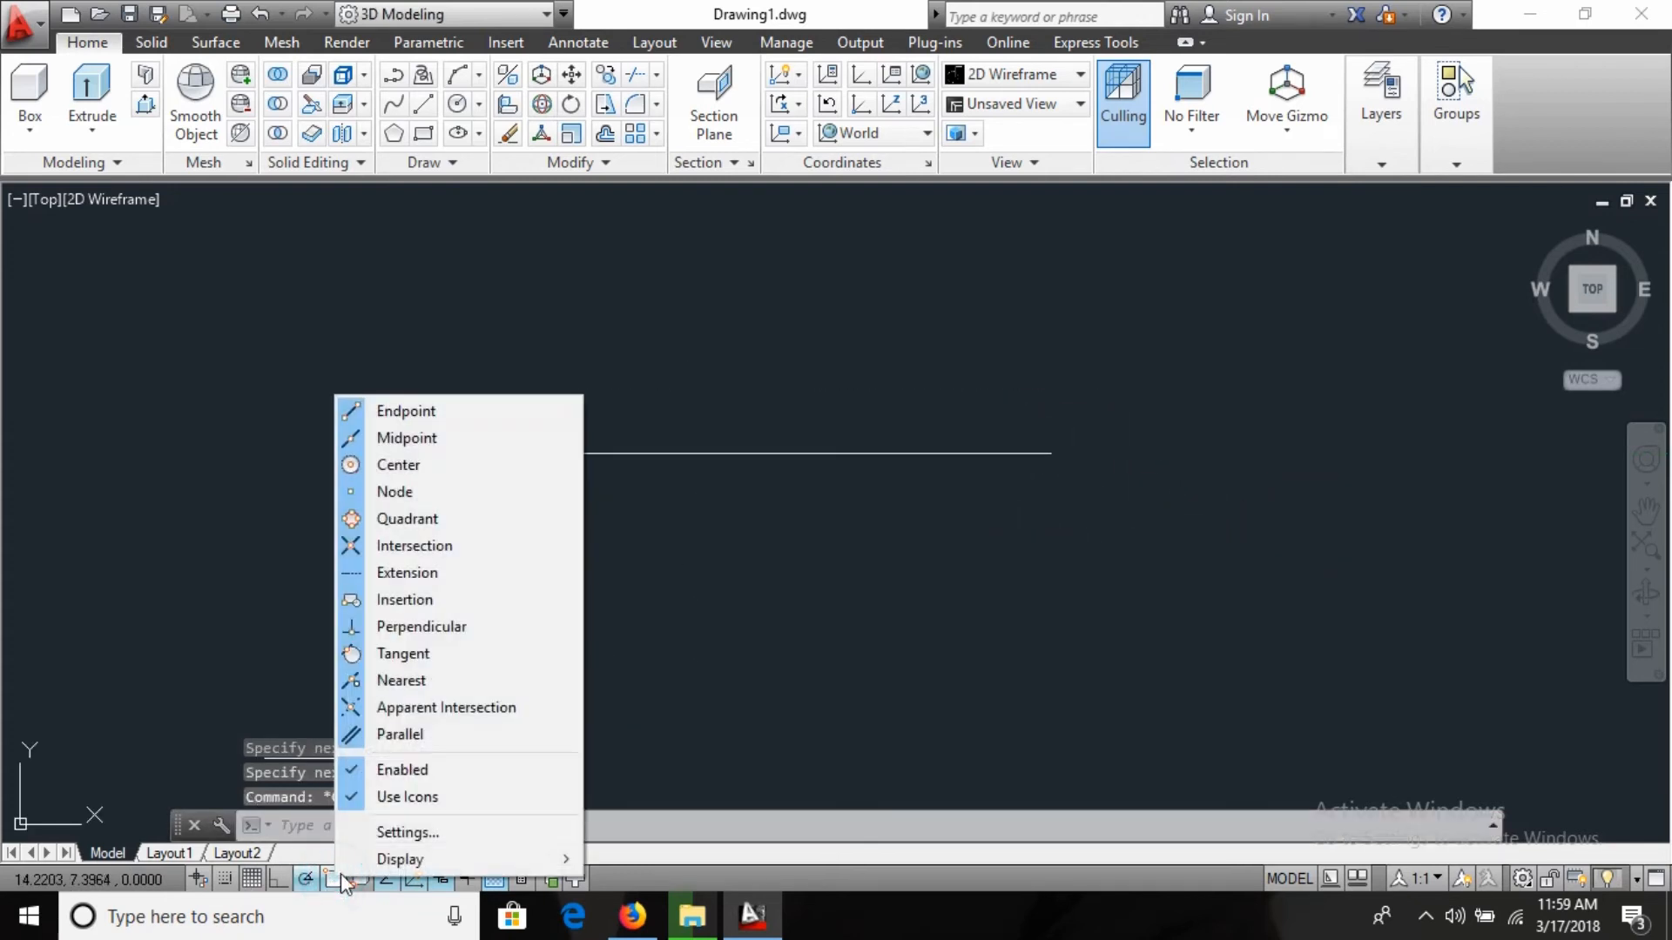
left_click(399, 833)
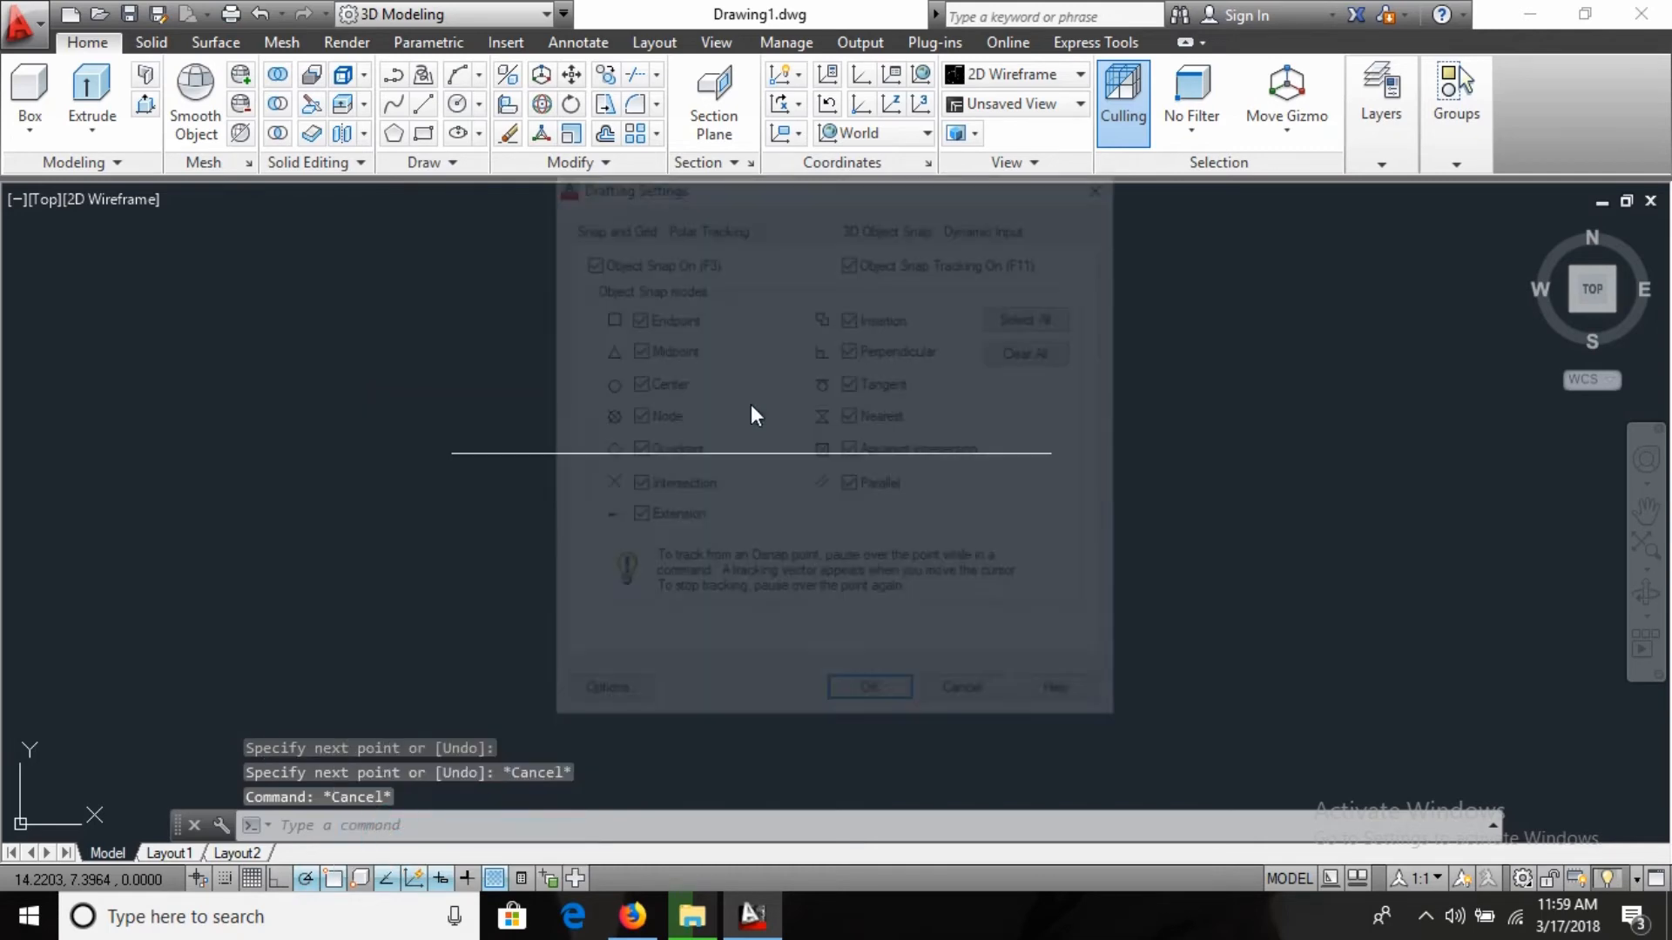
left_click(878, 702)
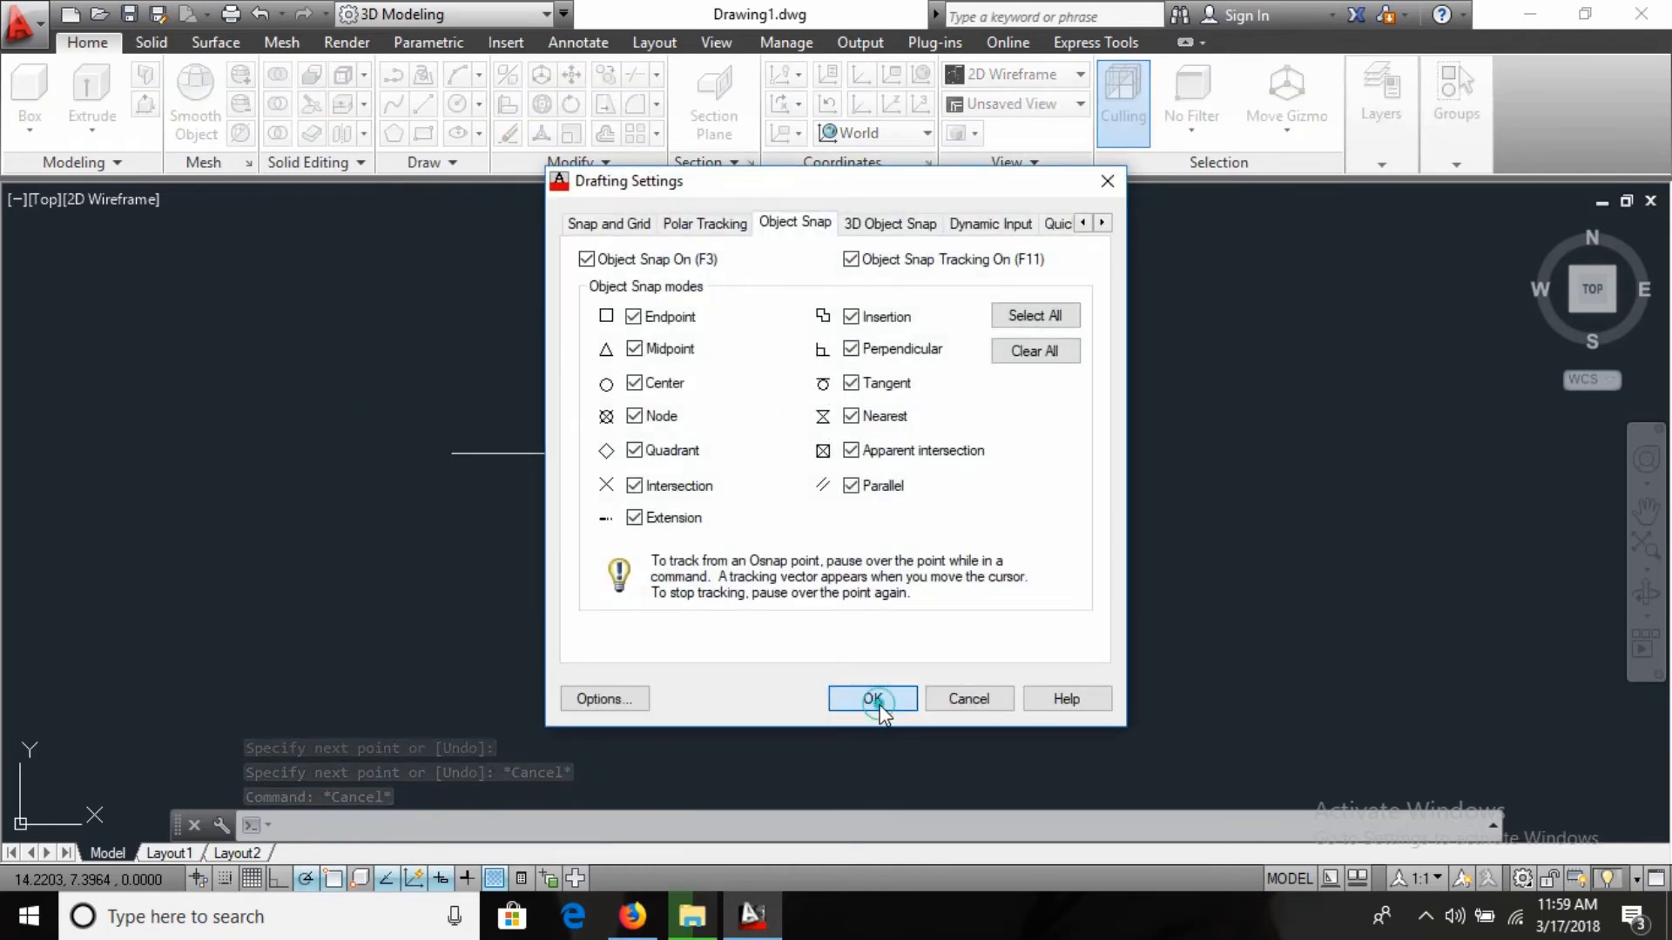
Step: Draw a shorter horizontal line above the first one, starting at a point tracked vertically from the first line's midpoint
type("l")
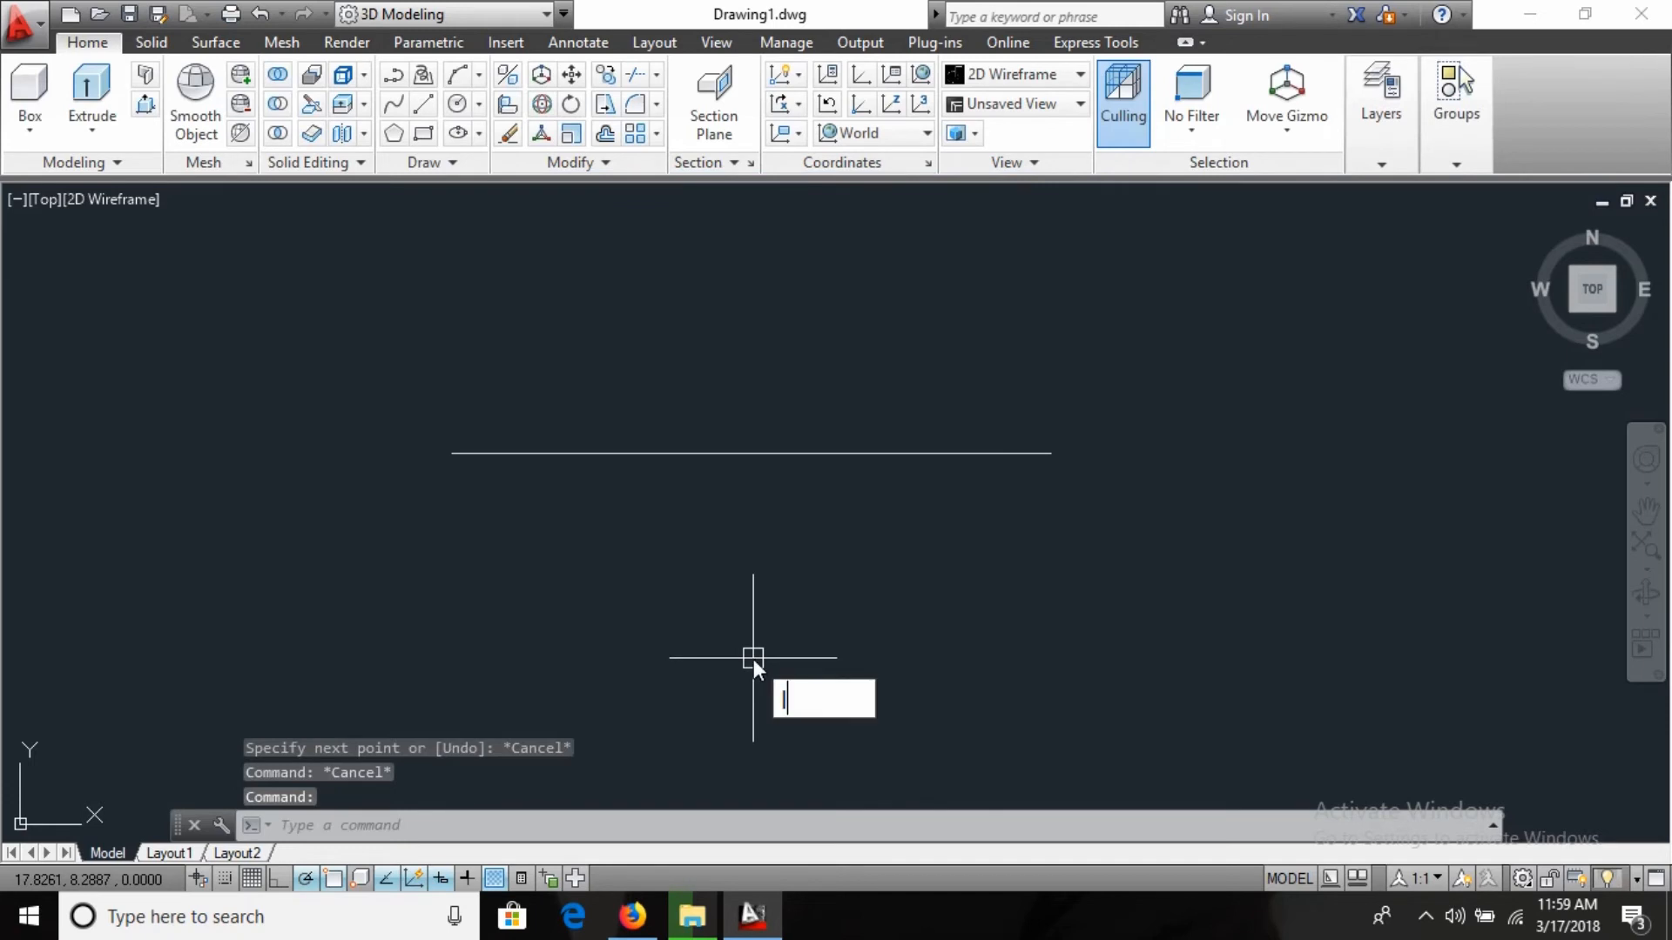
key("Return")
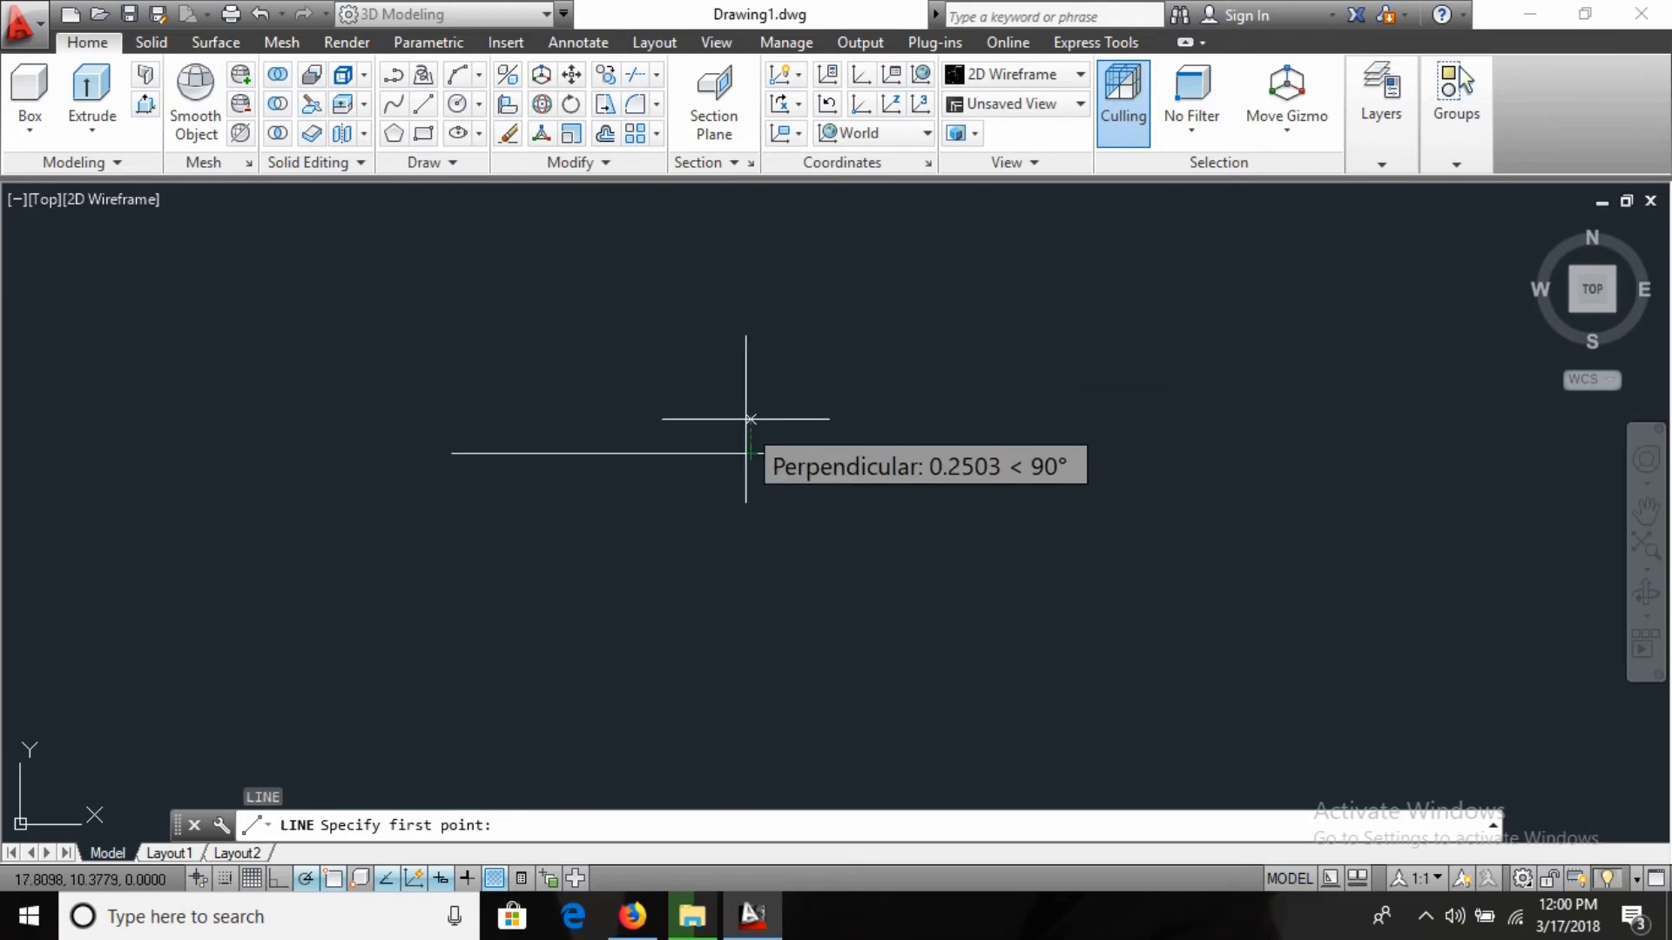
left_click(751, 204)
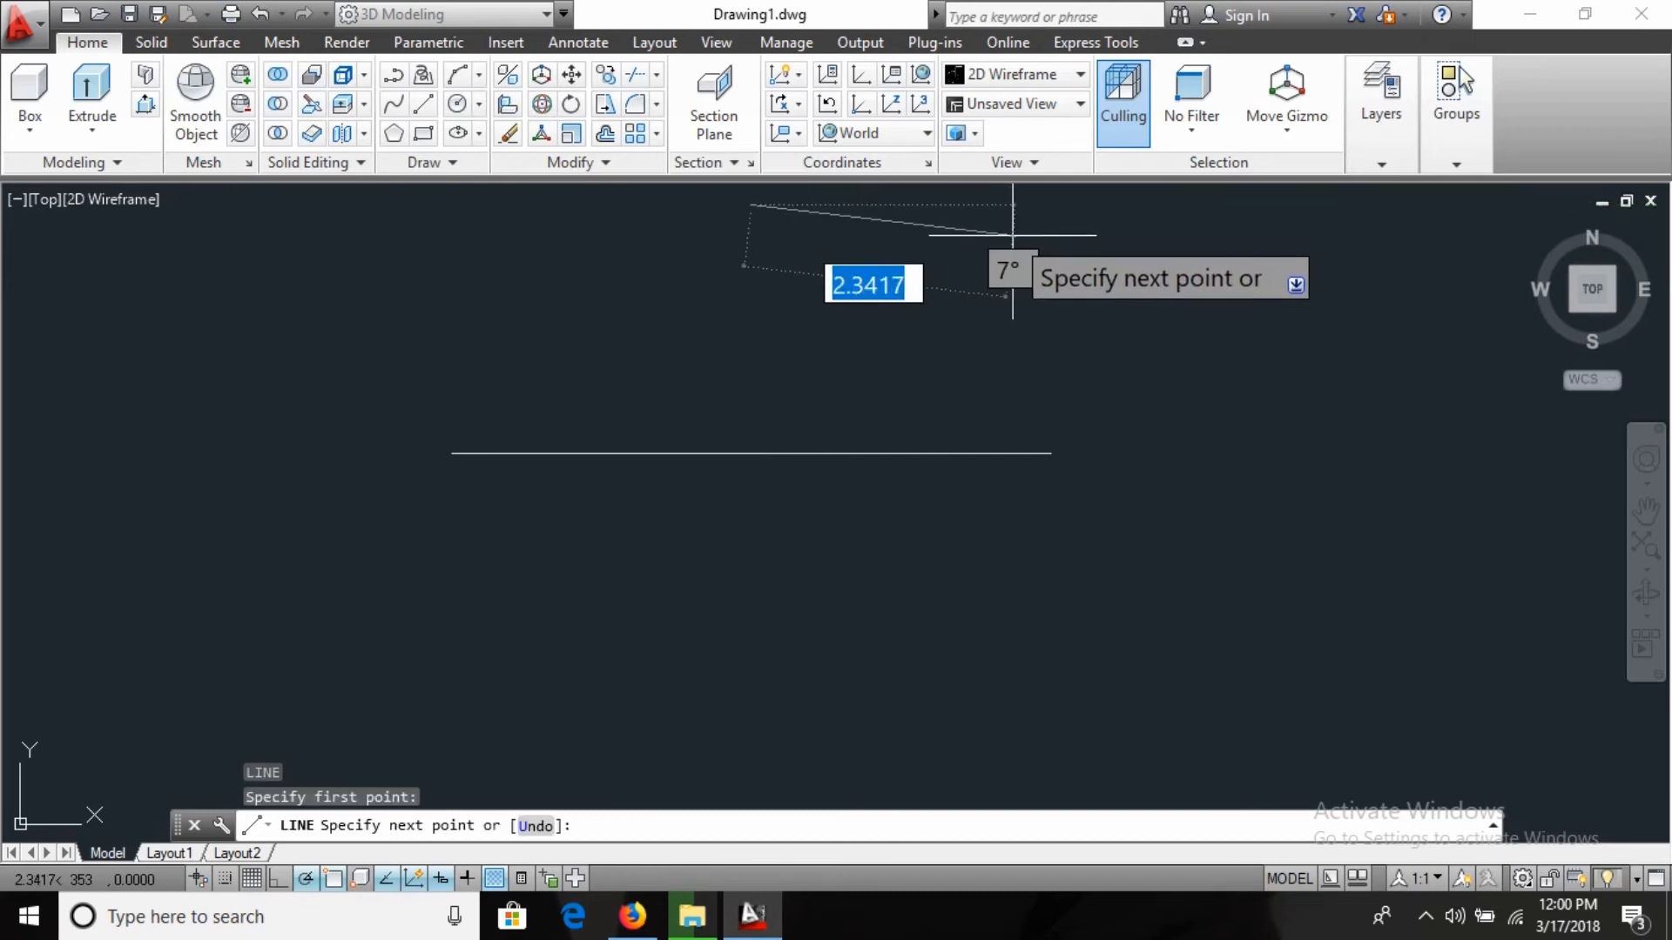
left_click(1028, 204)
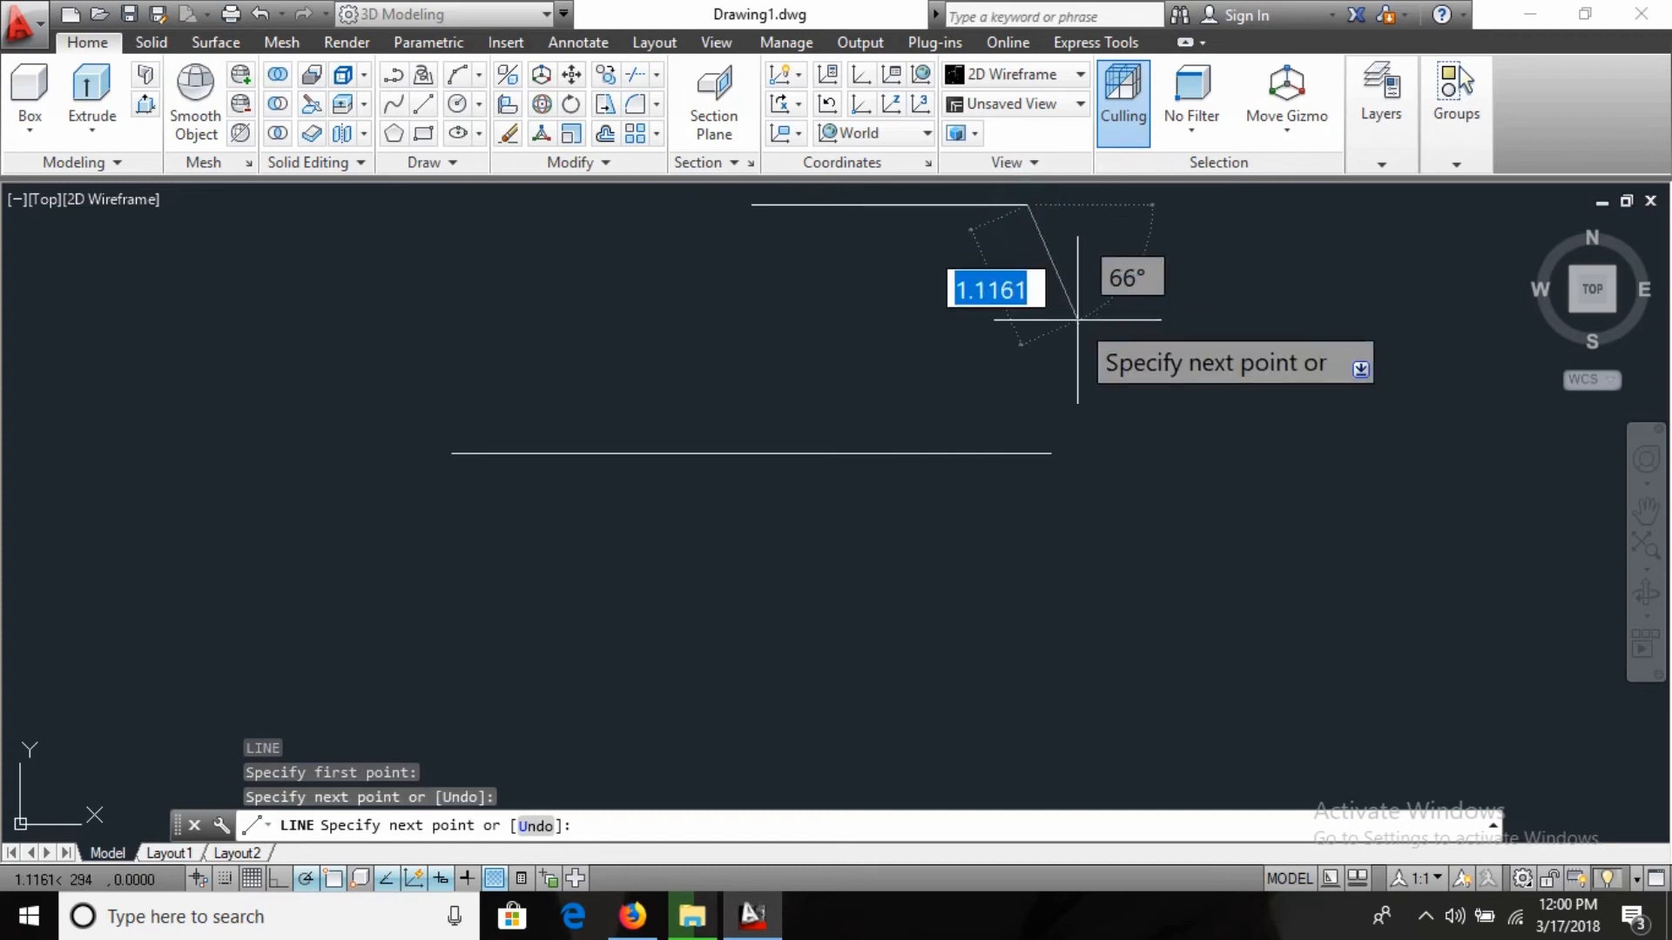
key("Escape")
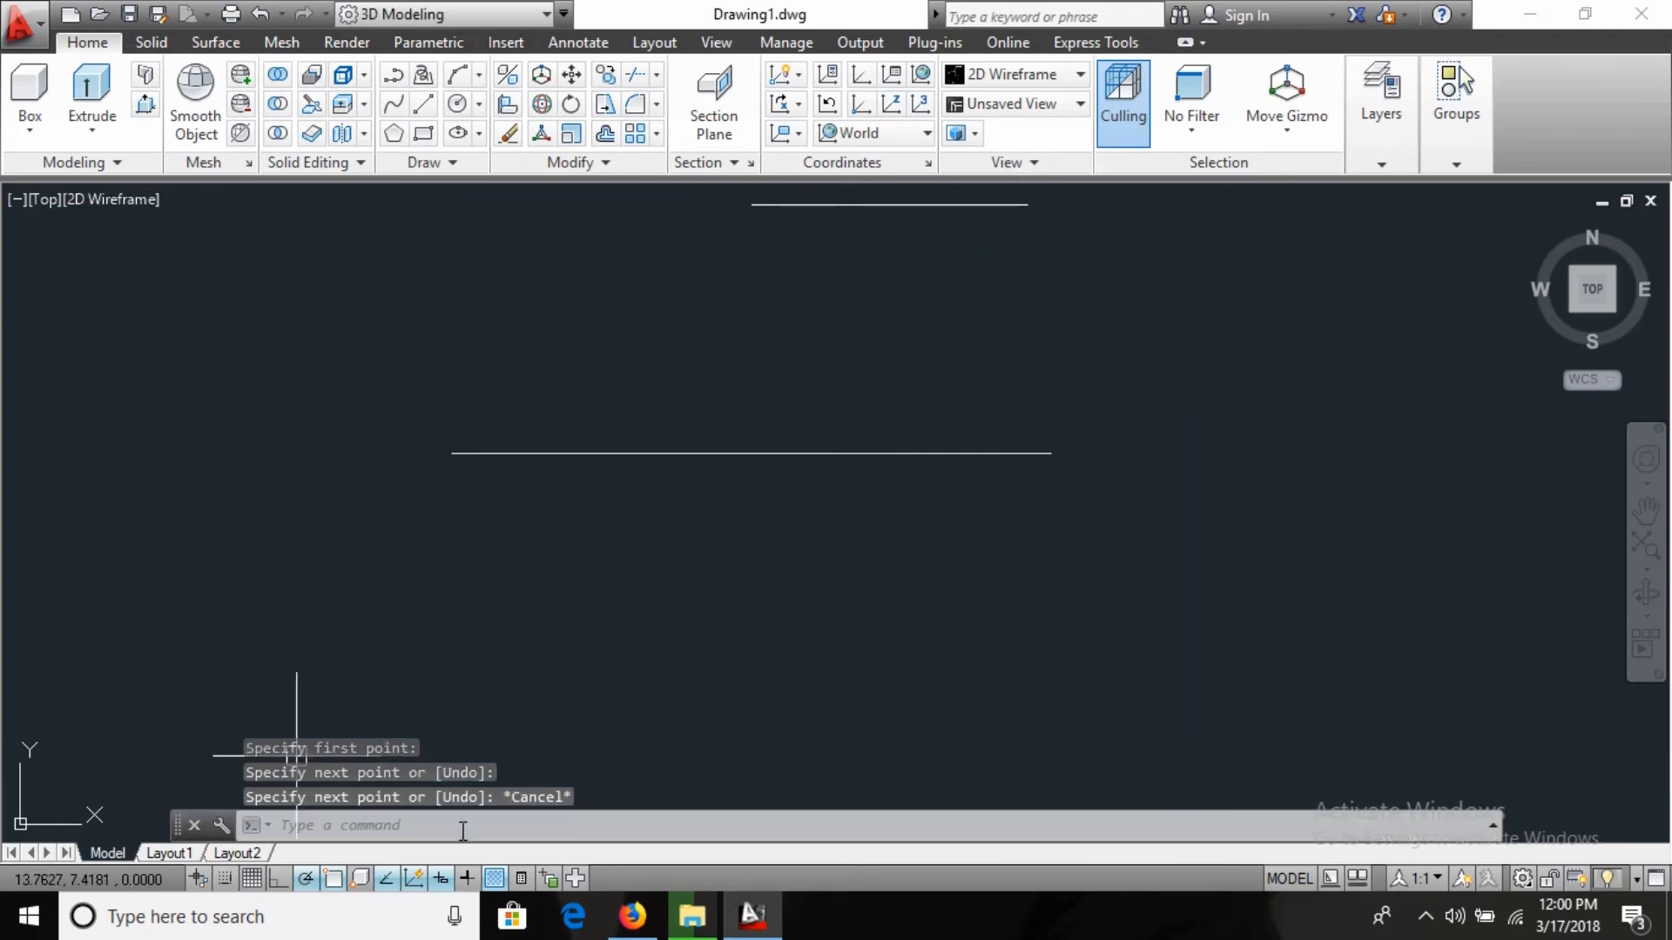
Step: Toggle Object Snap Tracking off and back on, and draw a short horizontal line between the two existing lines
left_click(385, 878)
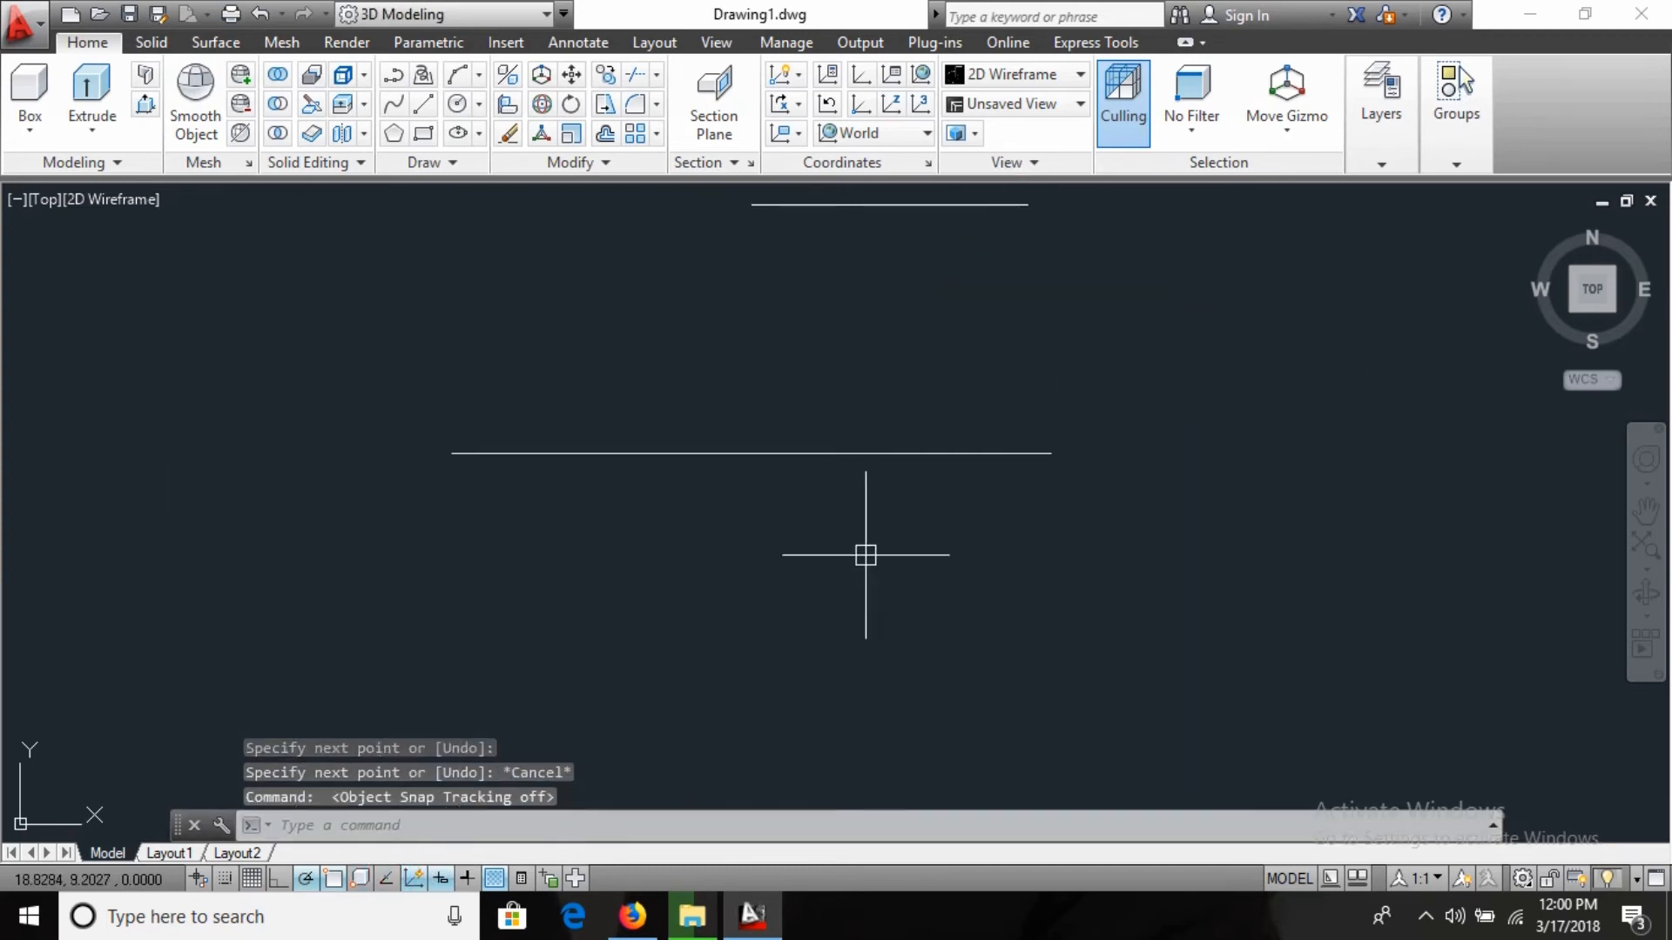
type("l")
key("Return")
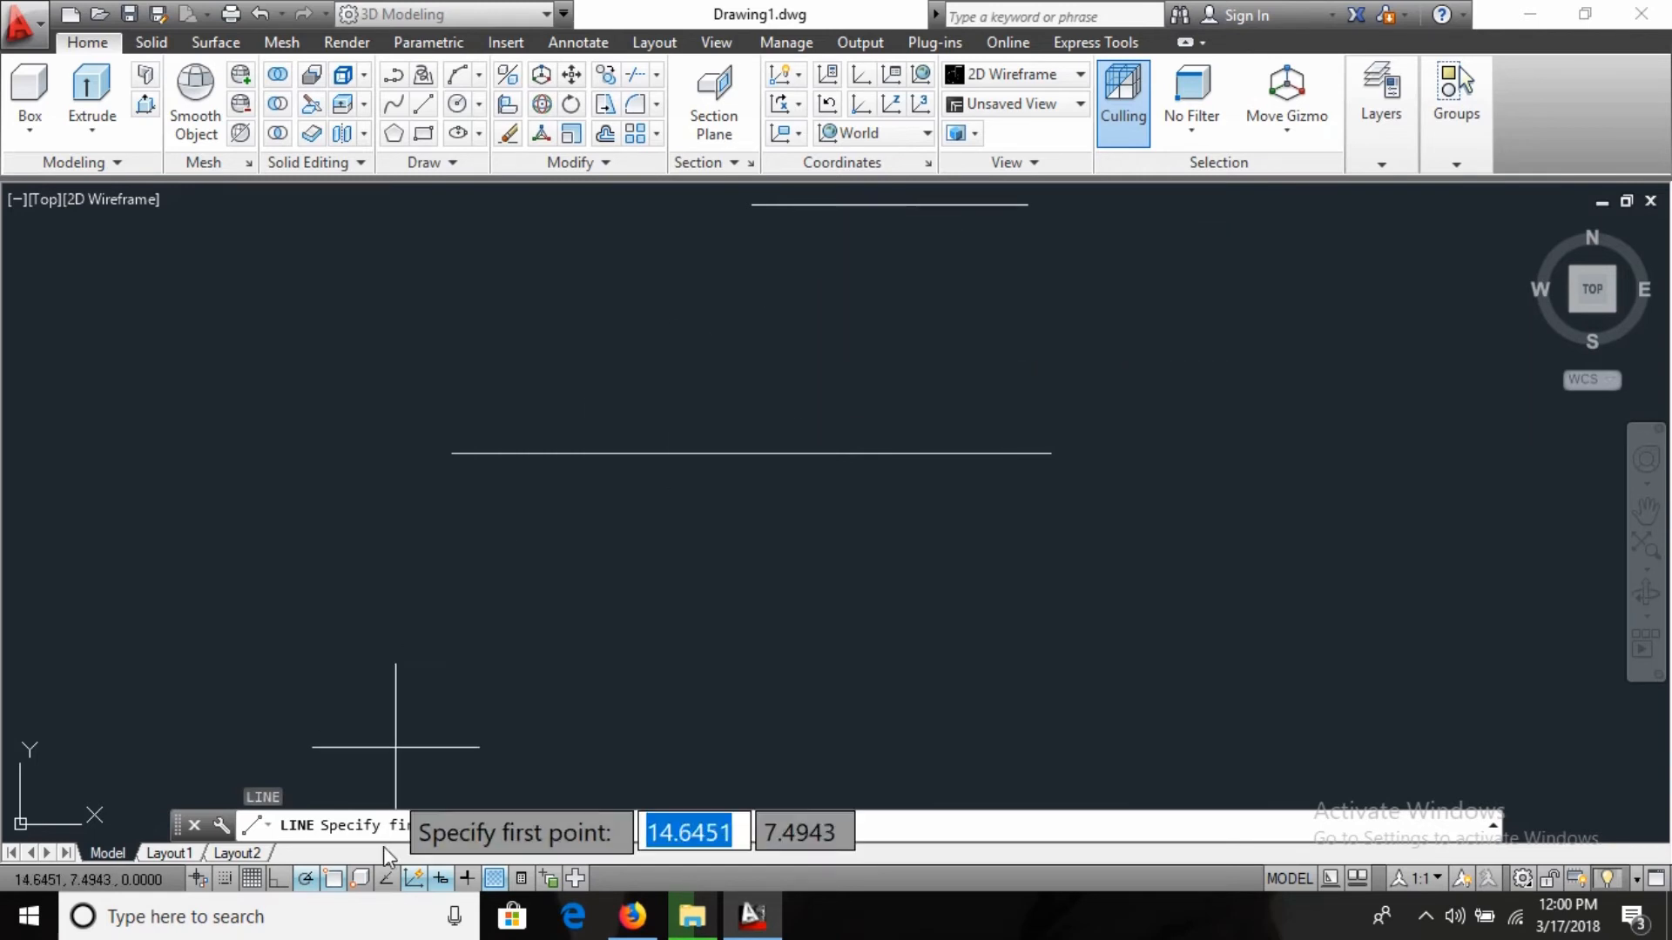
left_click(386, 878)
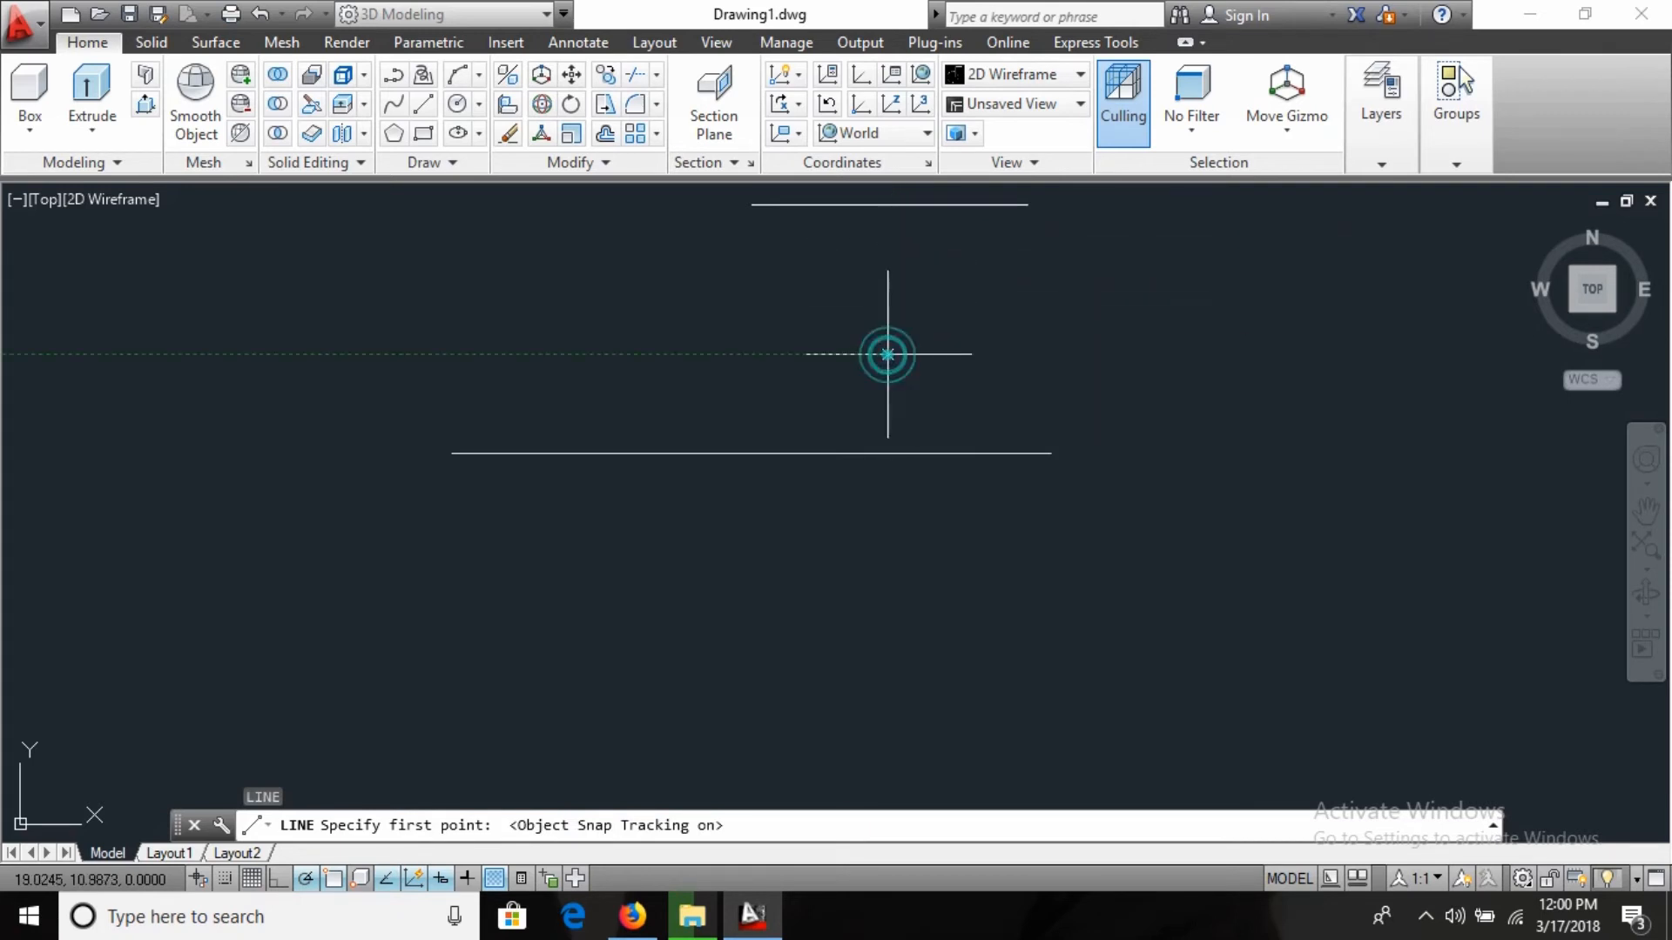
left_click(886, 354)
left_click(1061, 354)
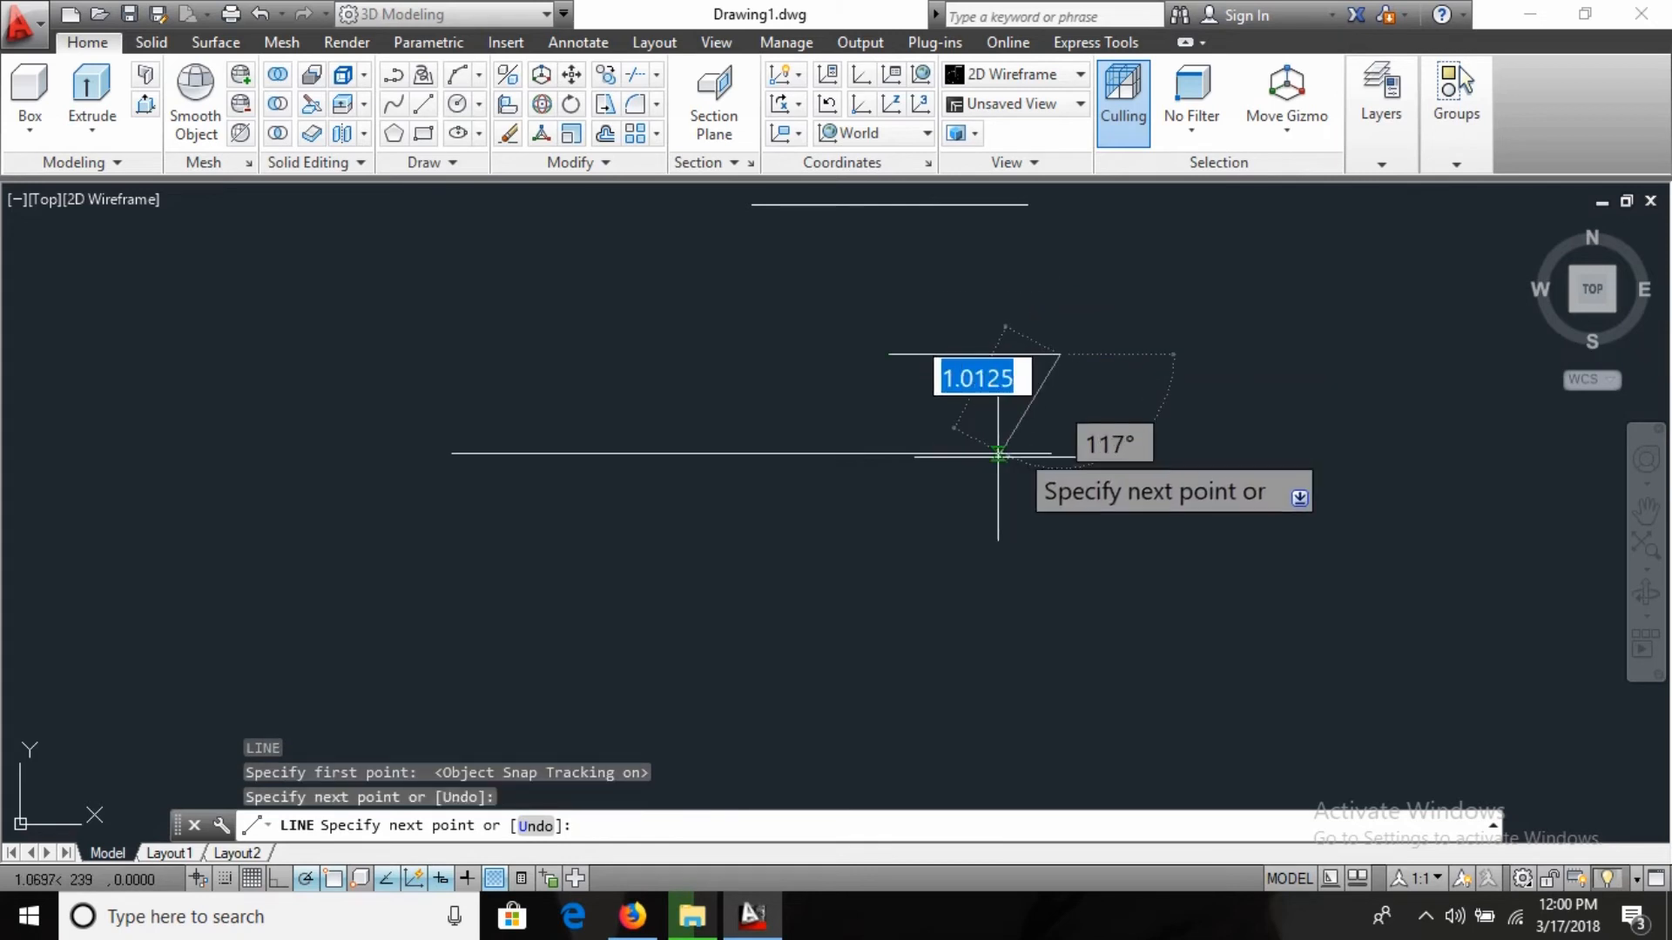
key("Escape")
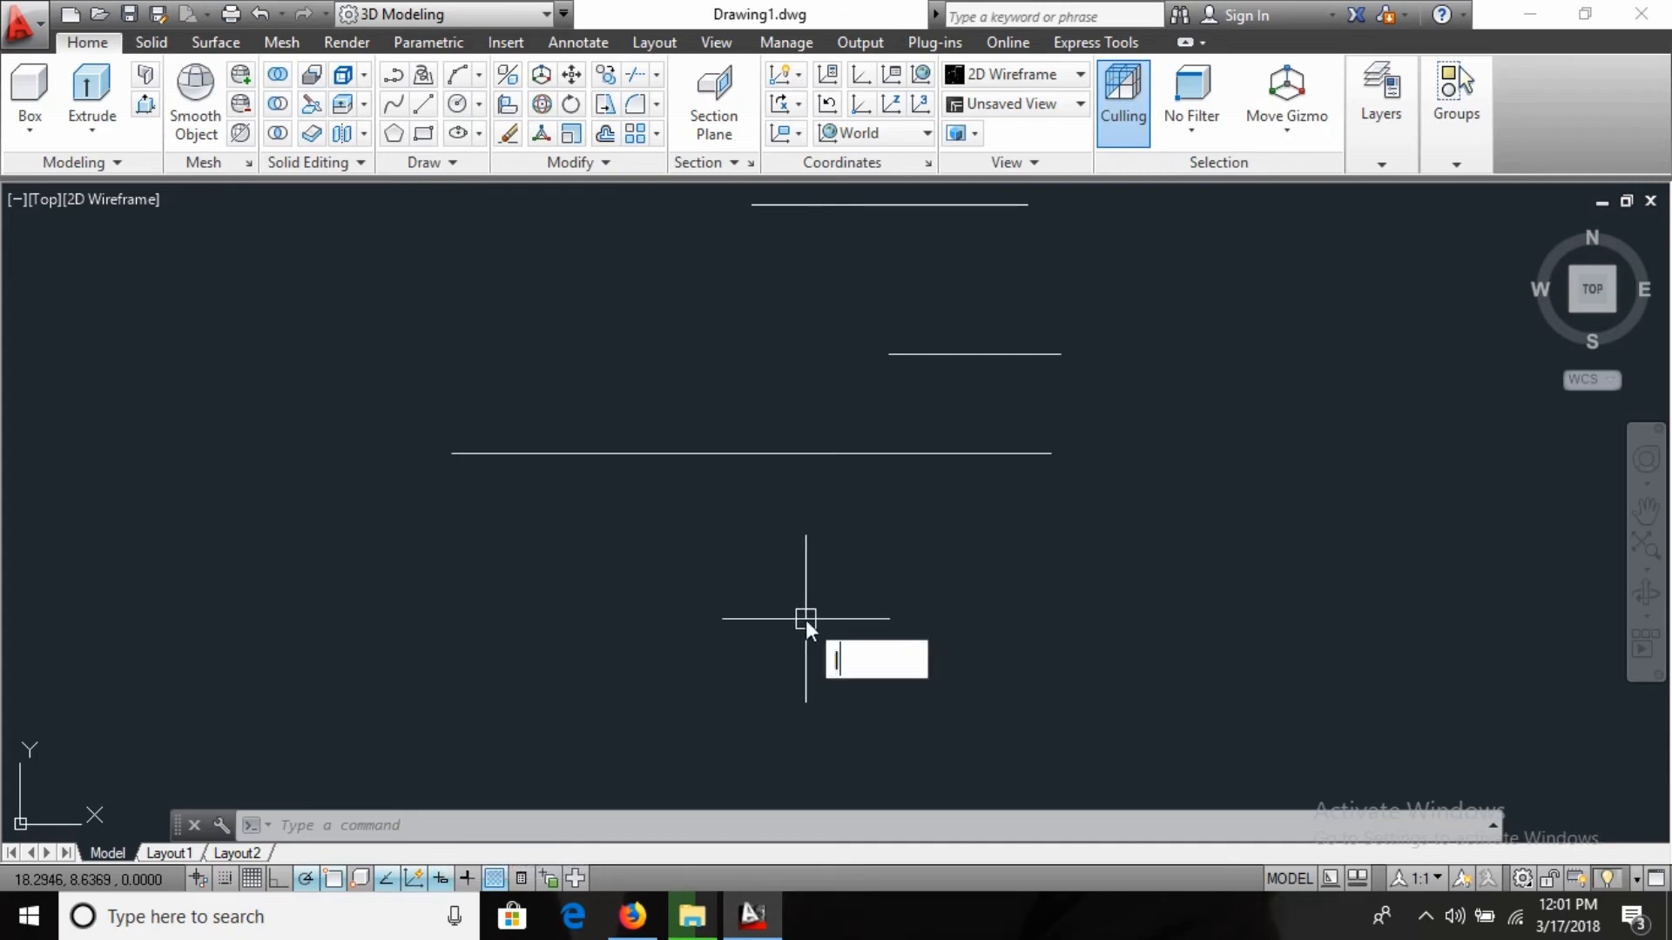
type("l")
key("Return")
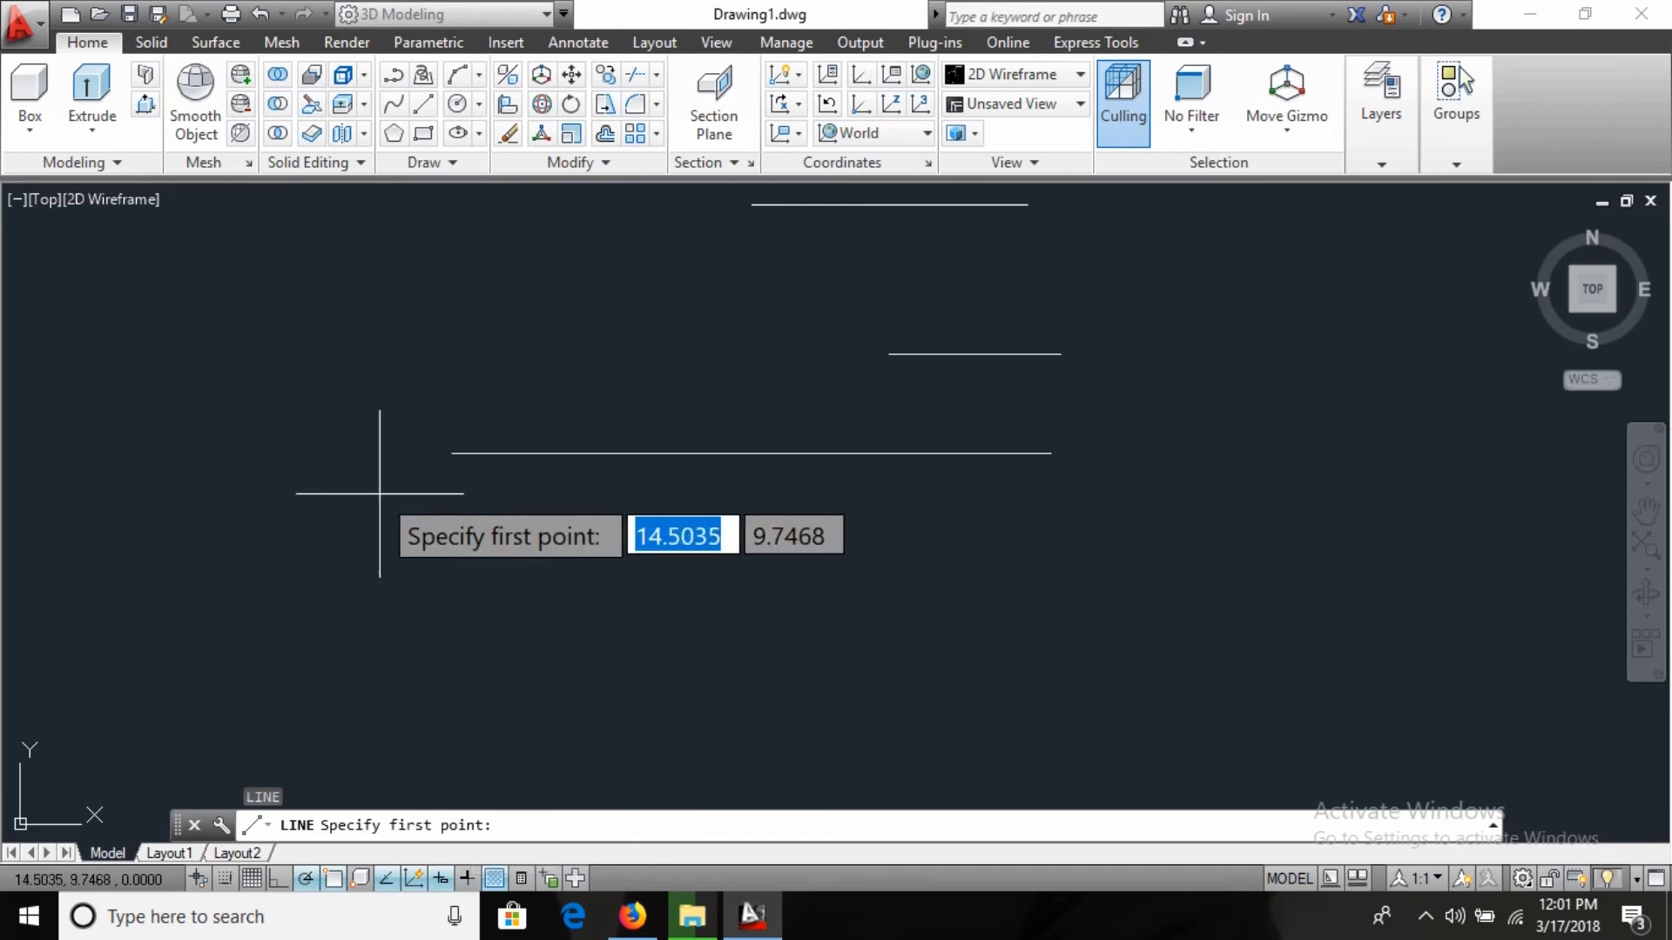
key("Escape")
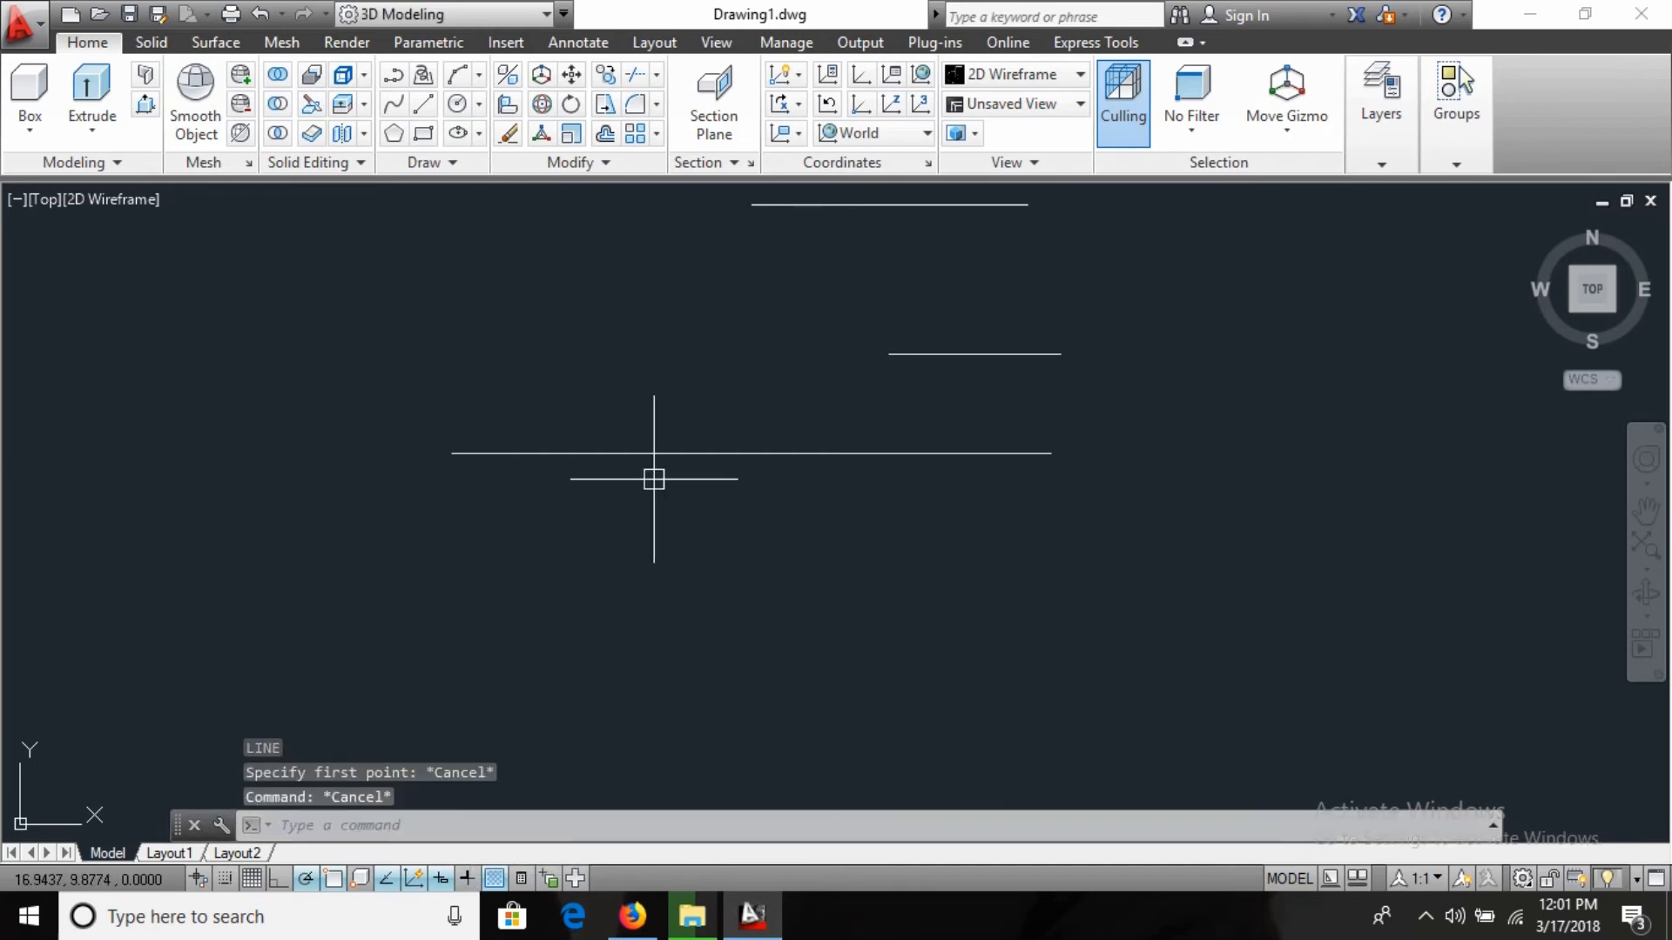
Step: Set the lineweight of the lowest, longest horizontal line to 0.30 and turn on the lineweight display
left_click(717, 450)
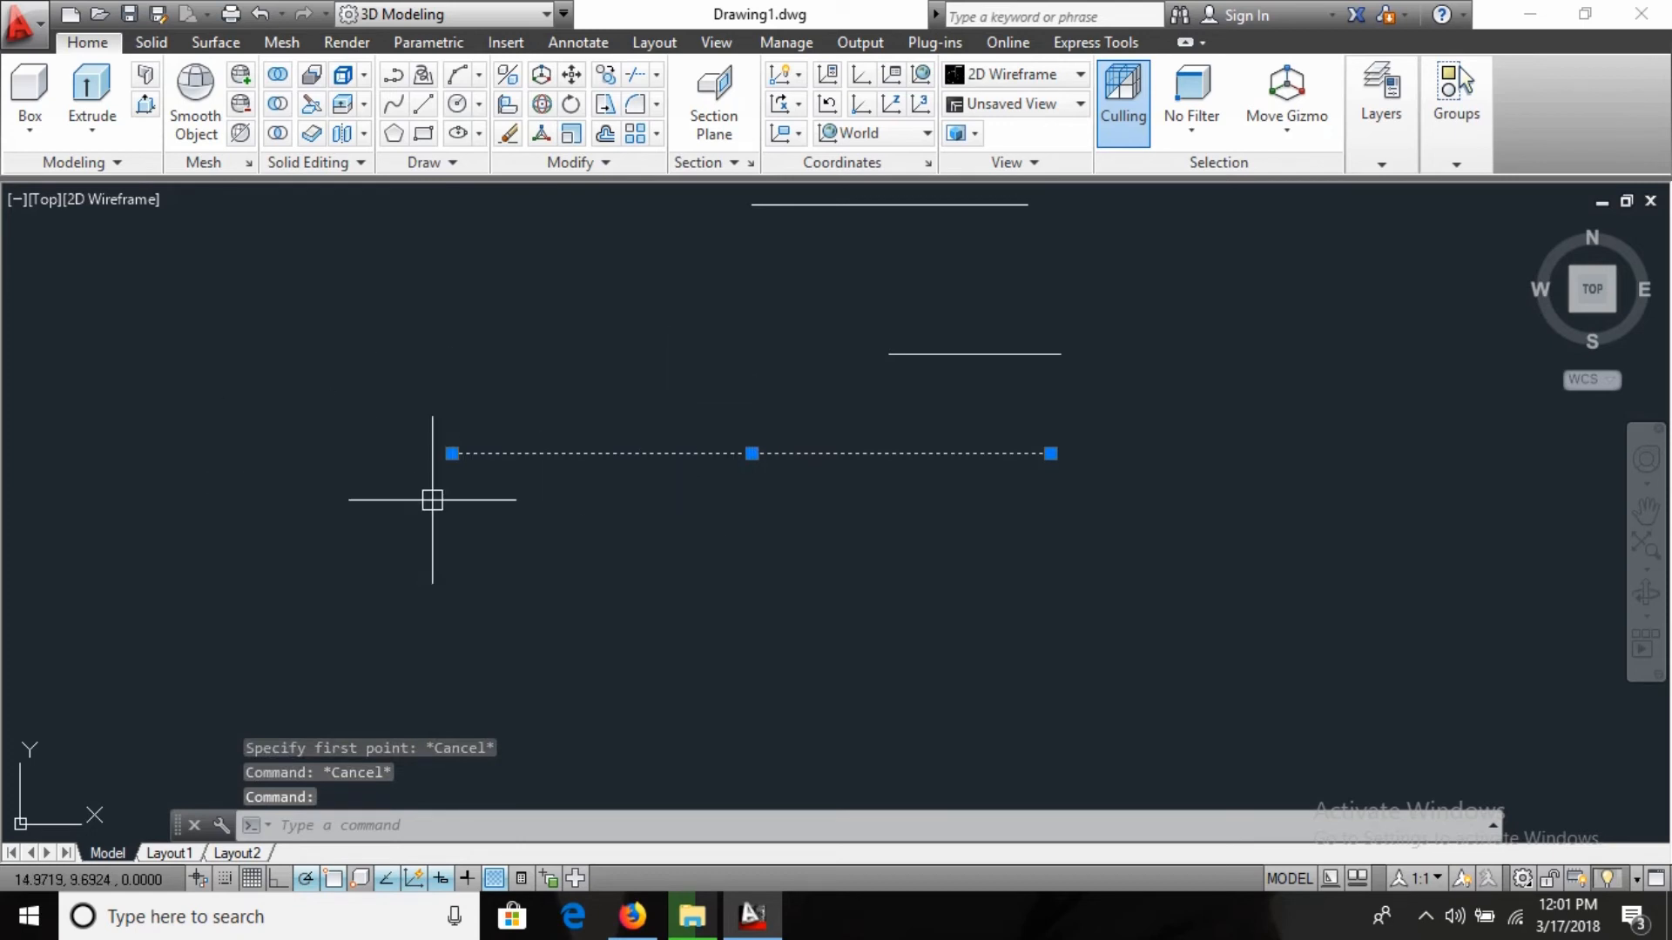
type("ch")
key("Return")
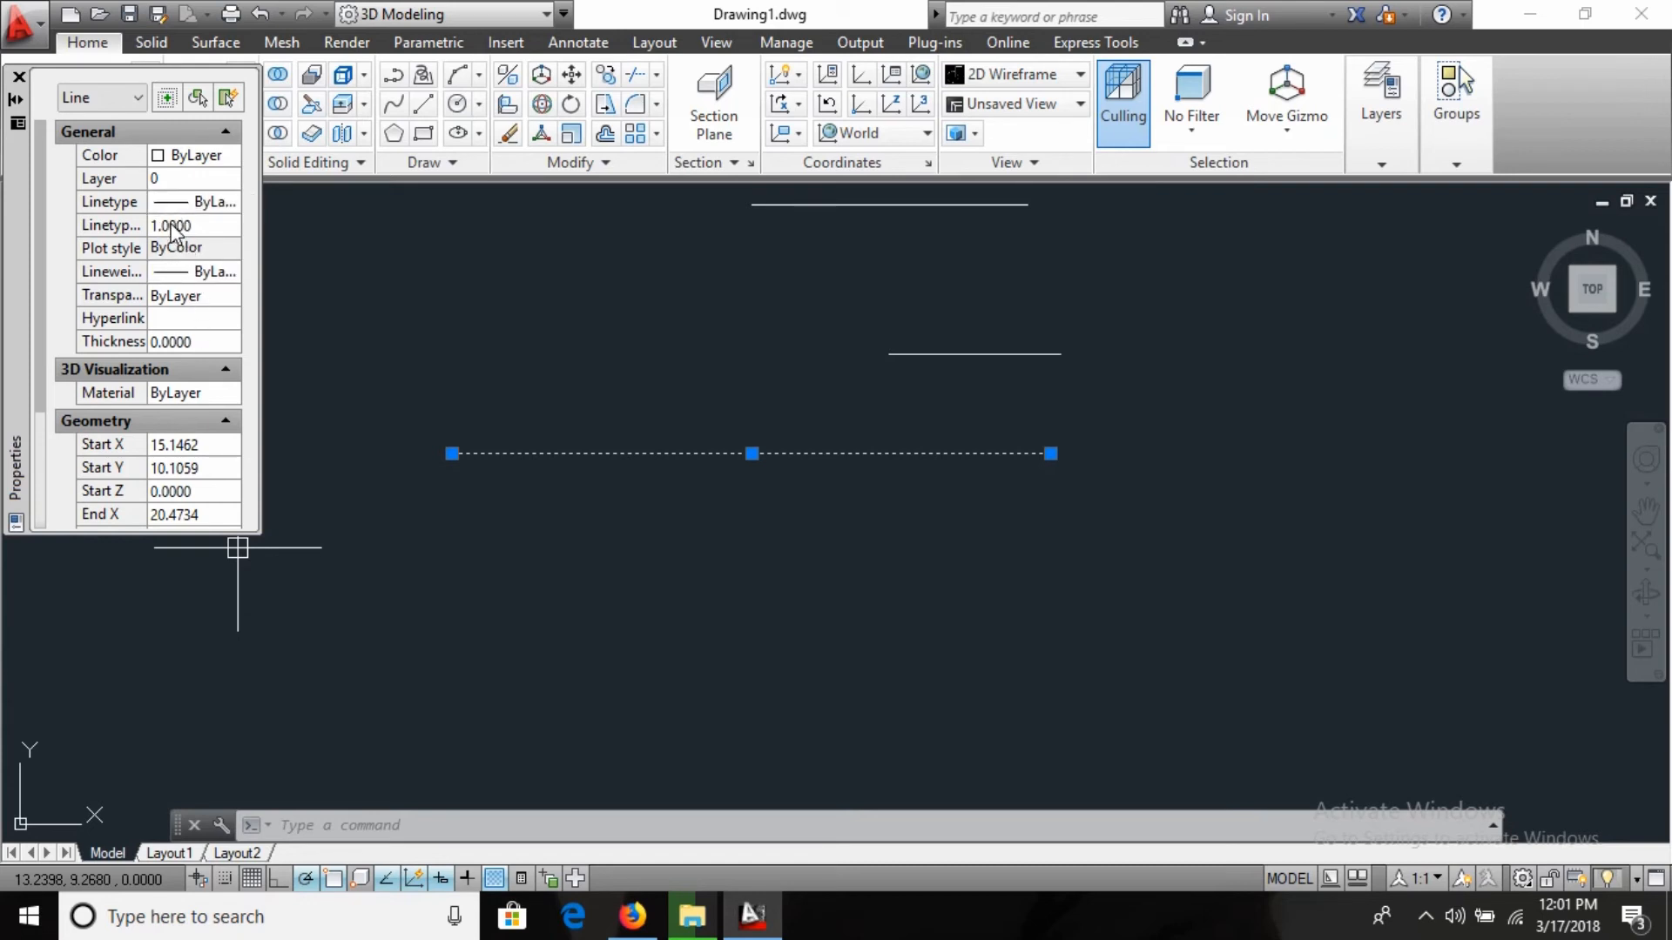
left_click(202, 271)
left_click(233, 273)
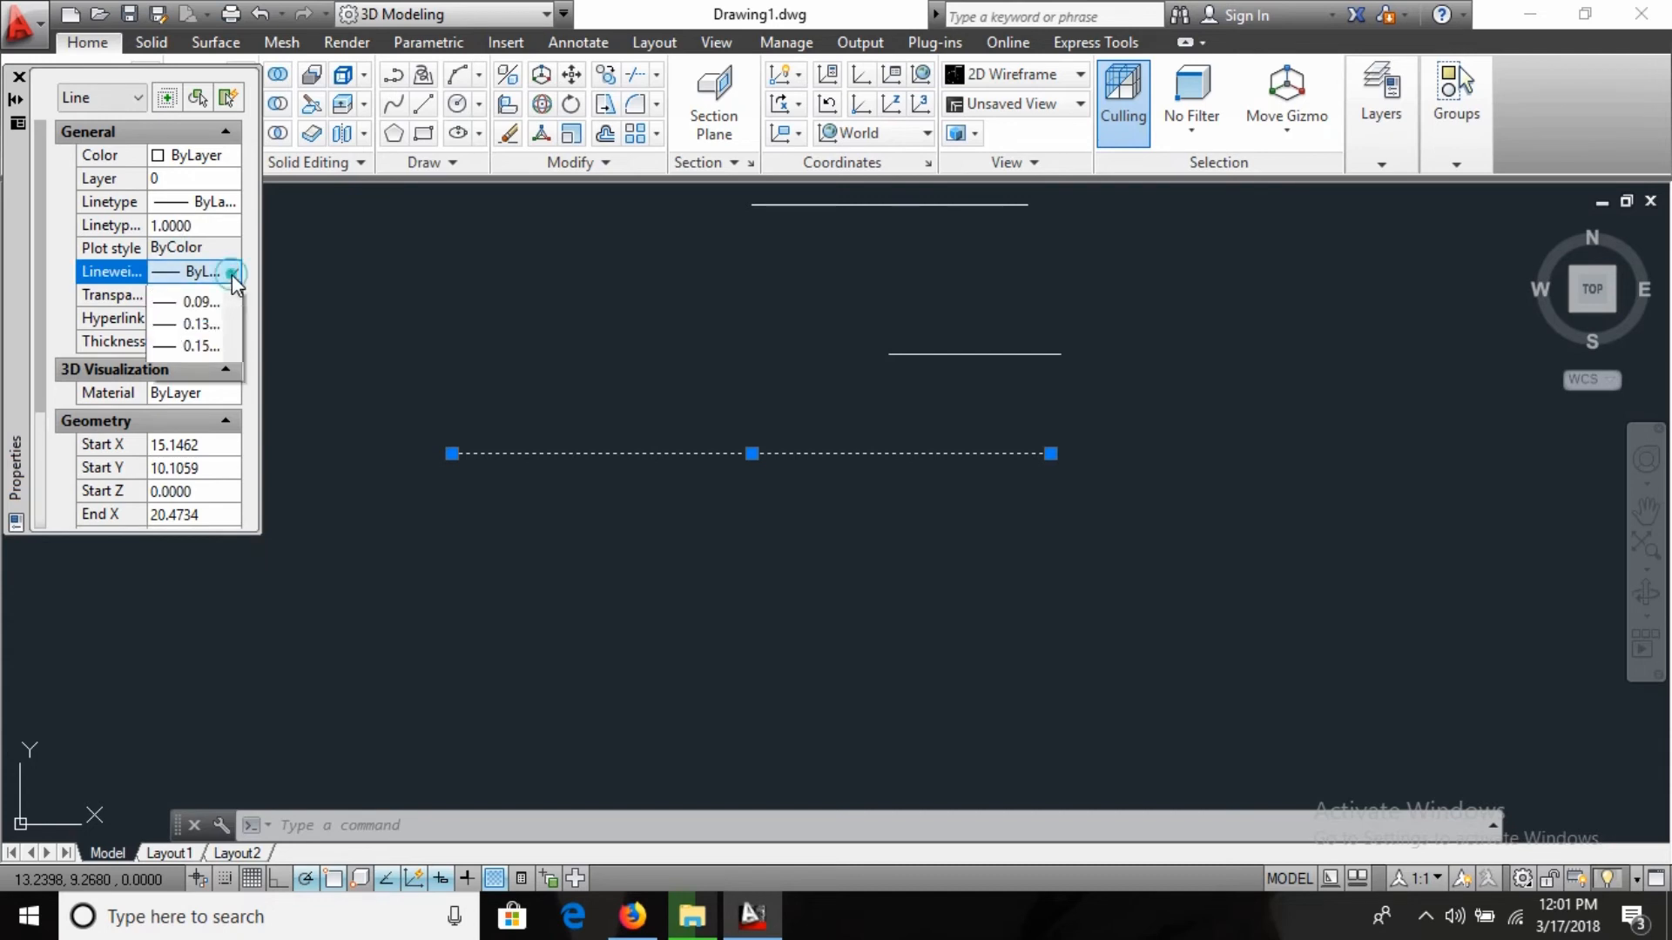
left_click_drag(236, 334, 238, 368)
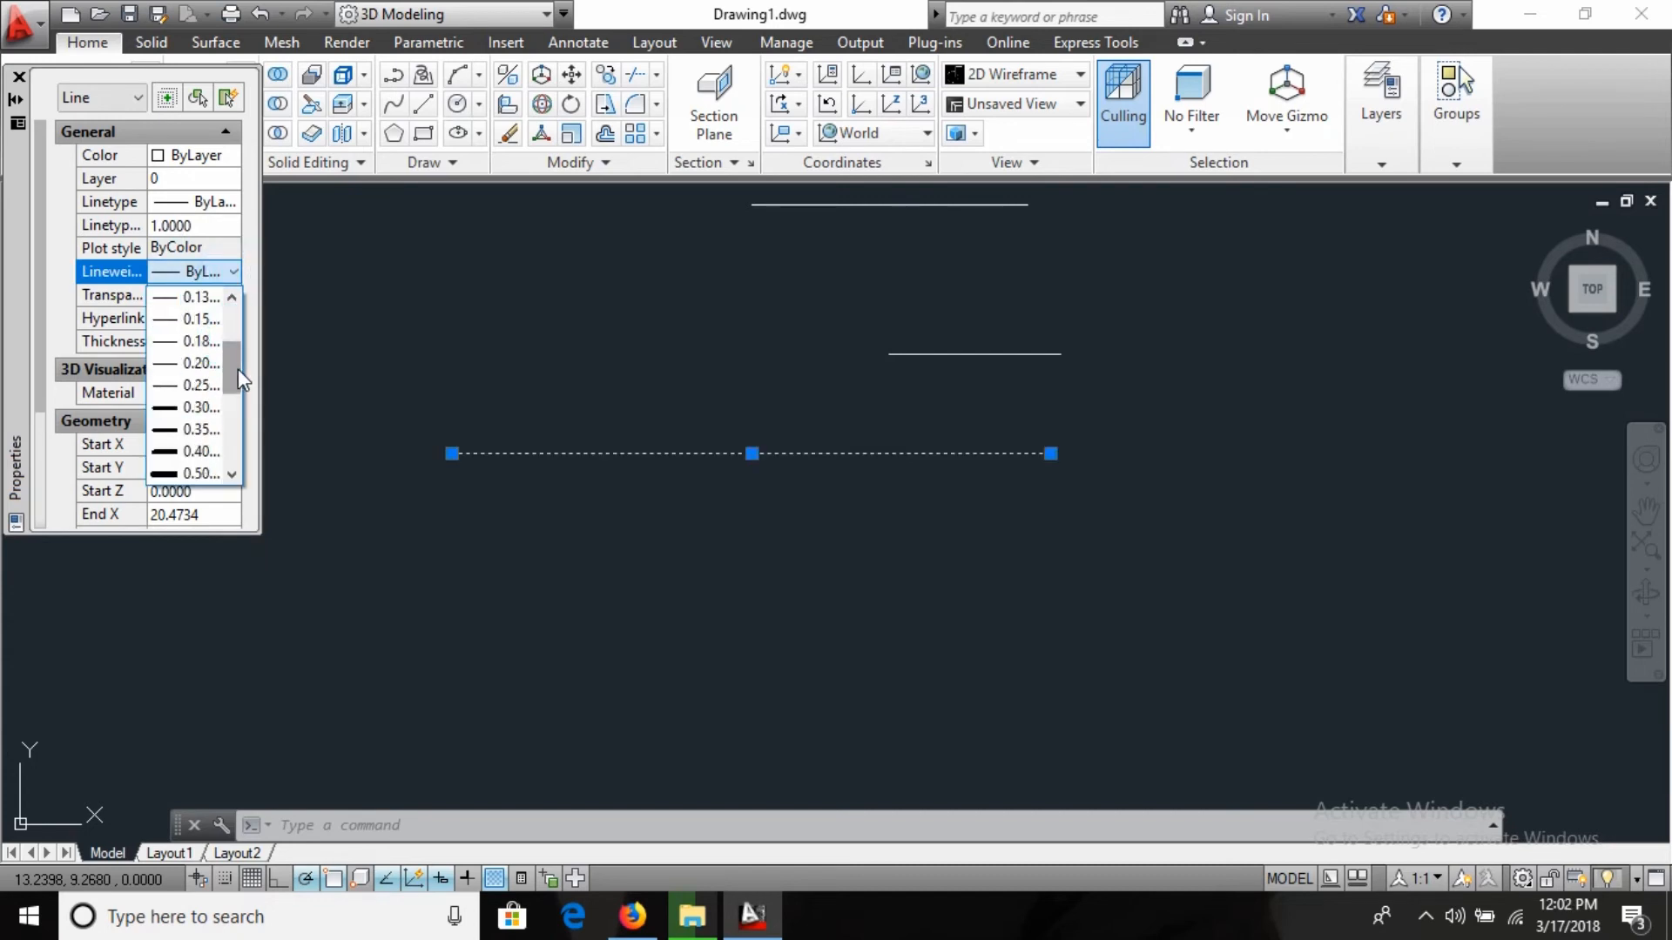
left_click(185, 407)
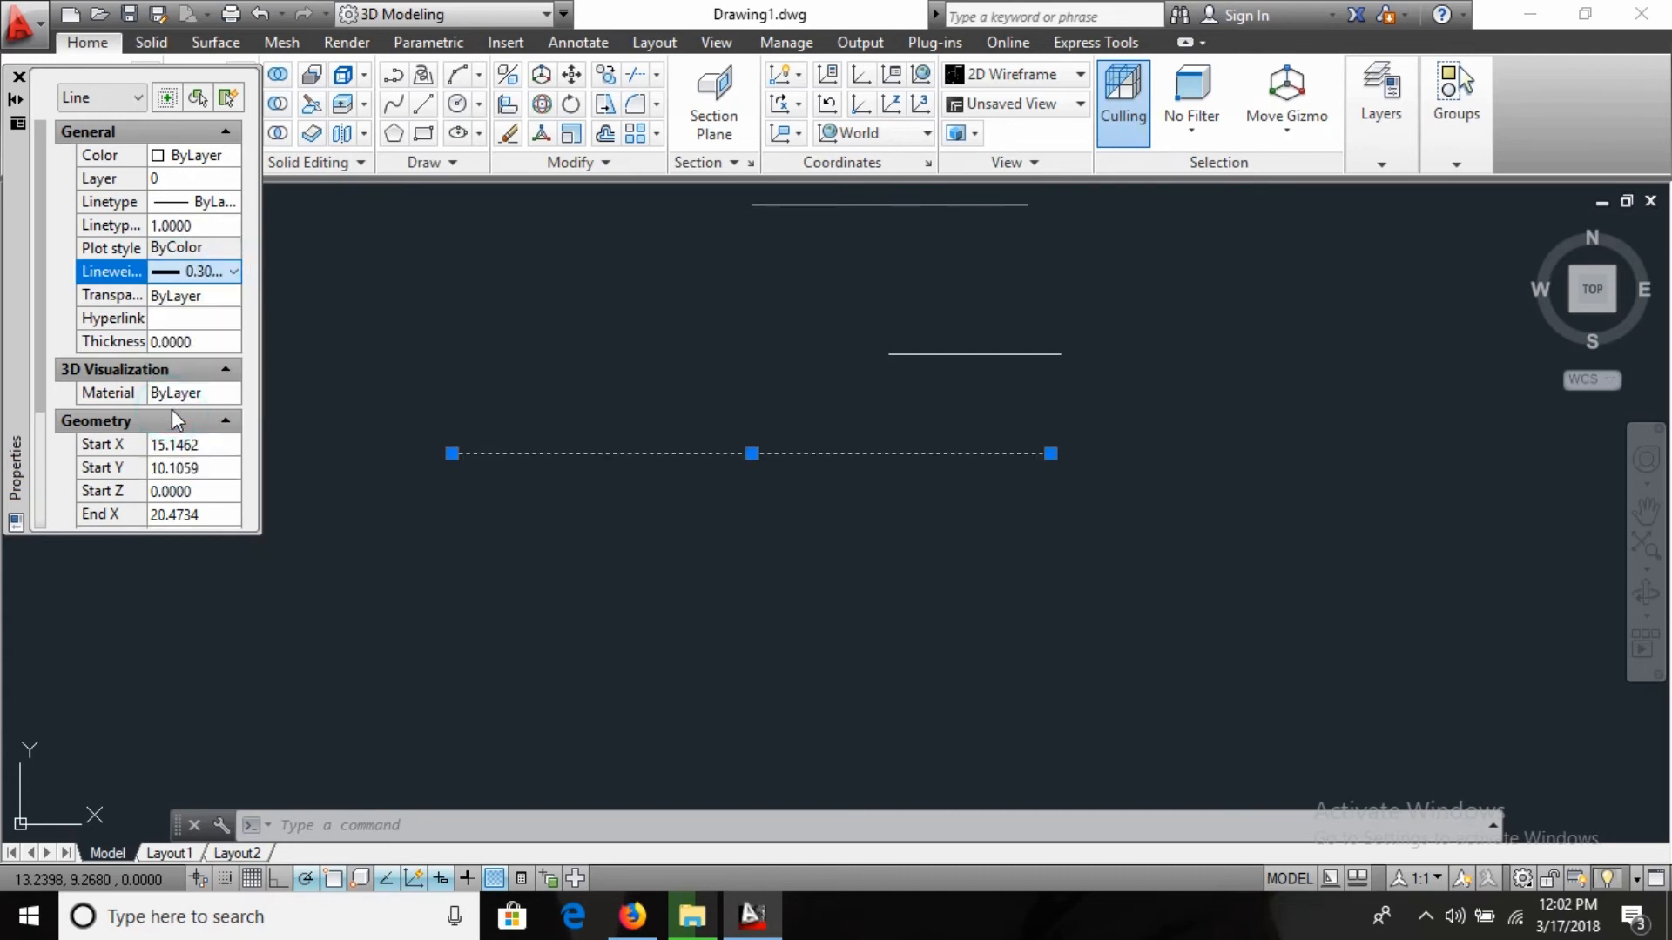
left_click(19, 77)
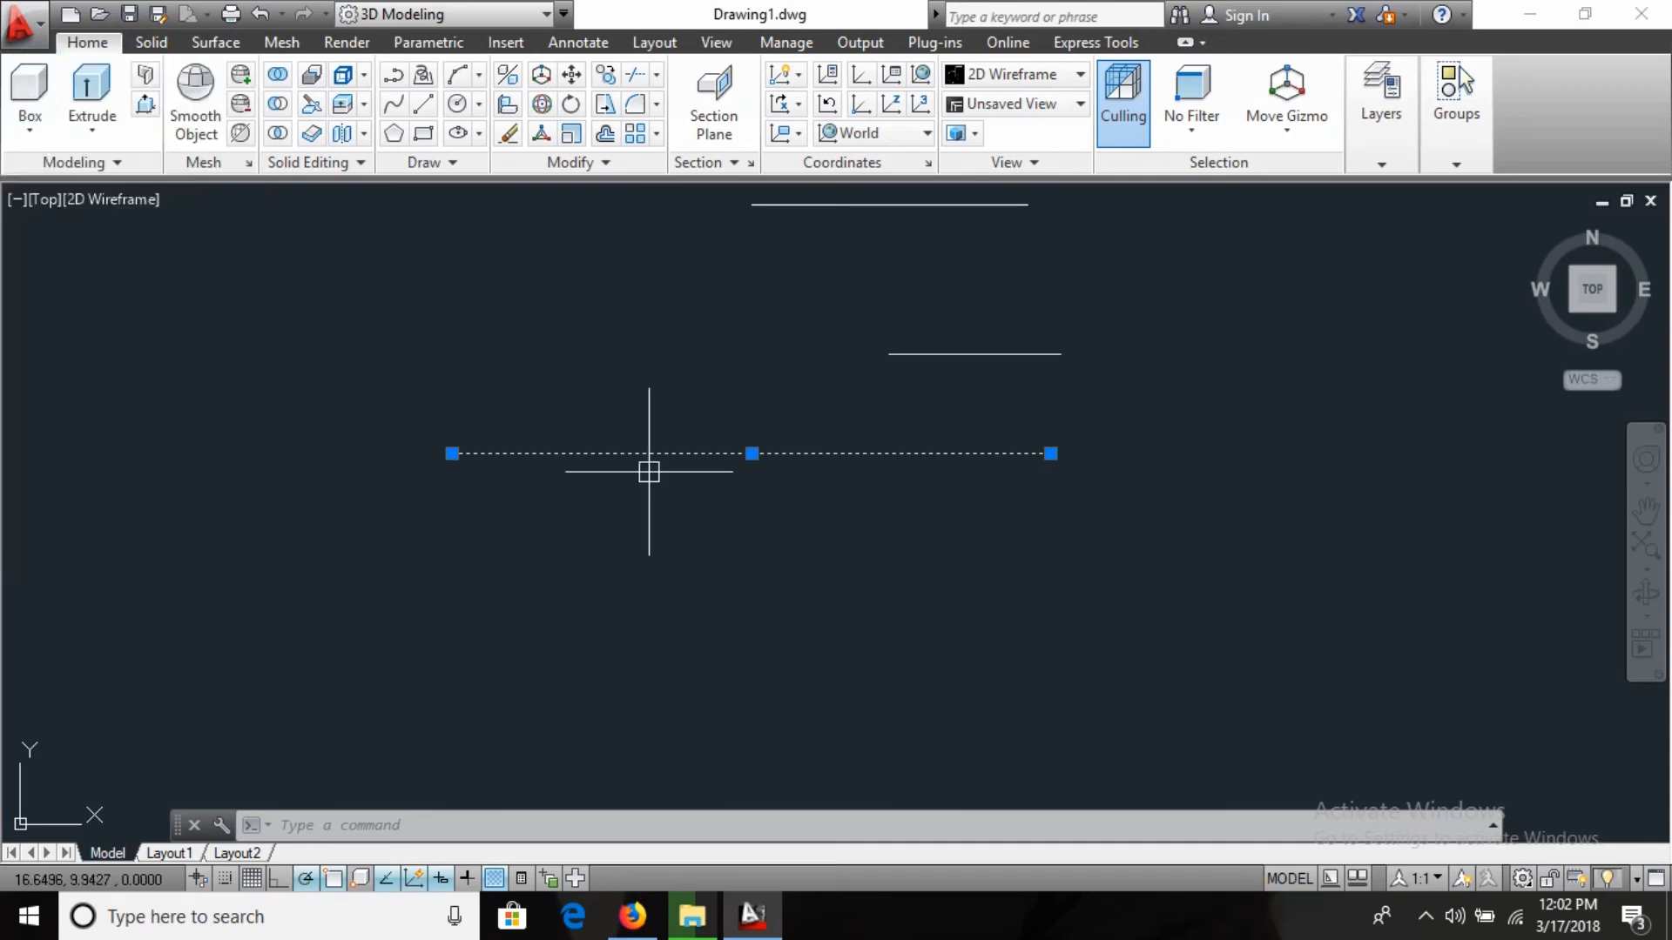
left_click(467, 878)
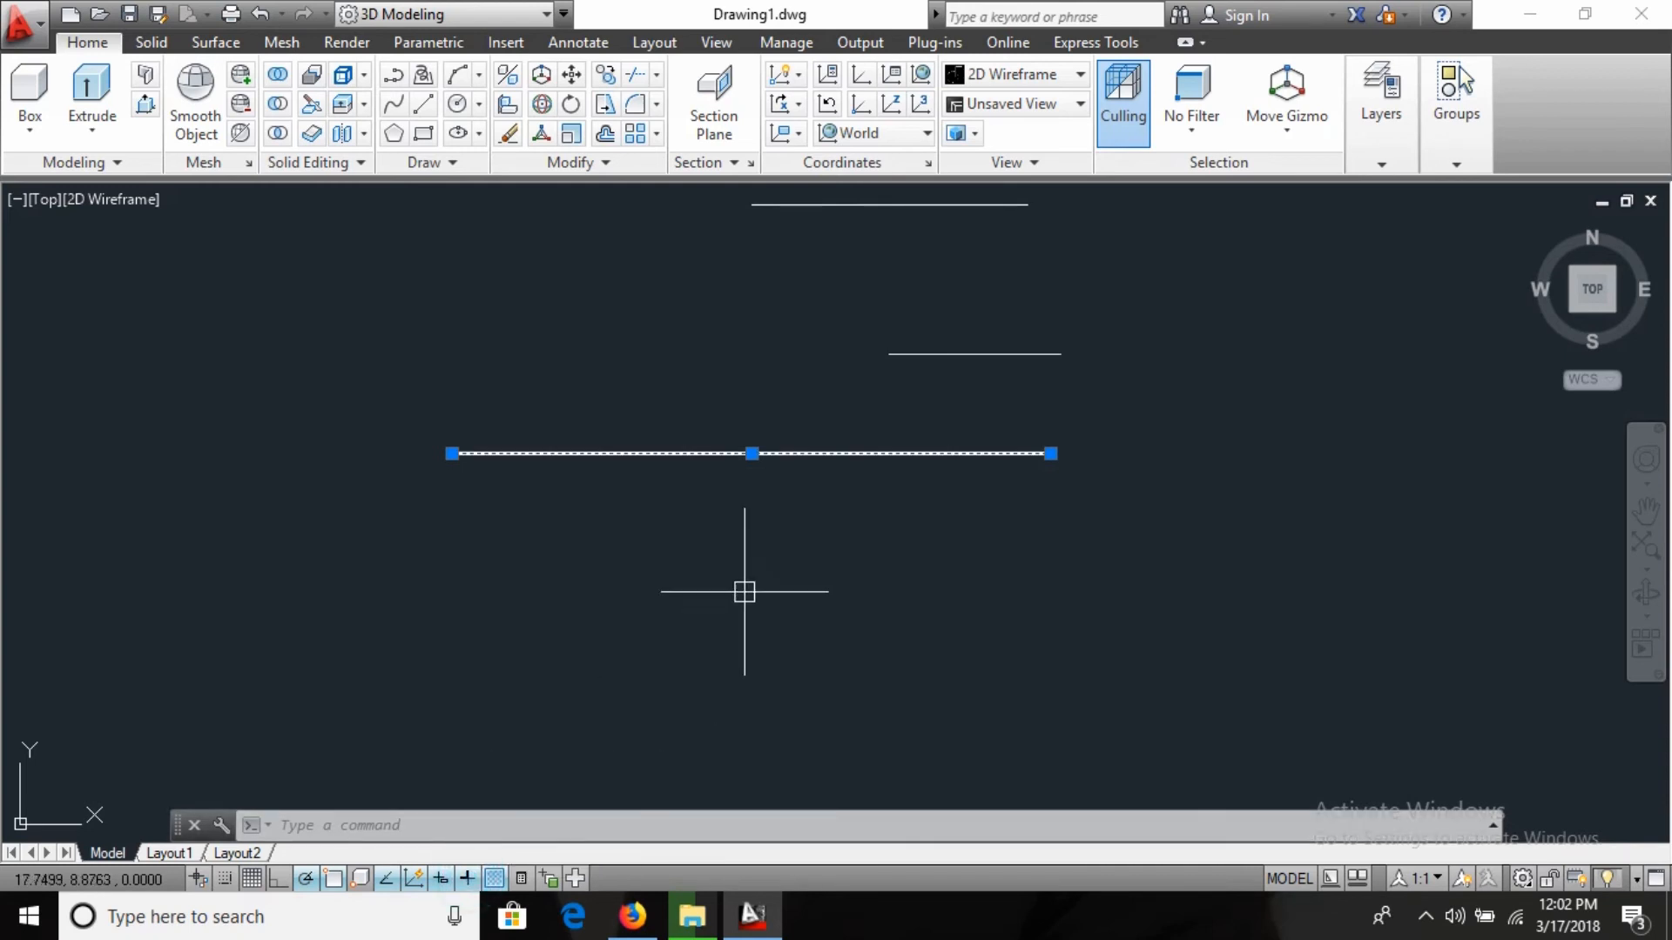
Step: Delete the thick lowest horizontal line and the short line above it, keeping the uppermost line
key("Escape")
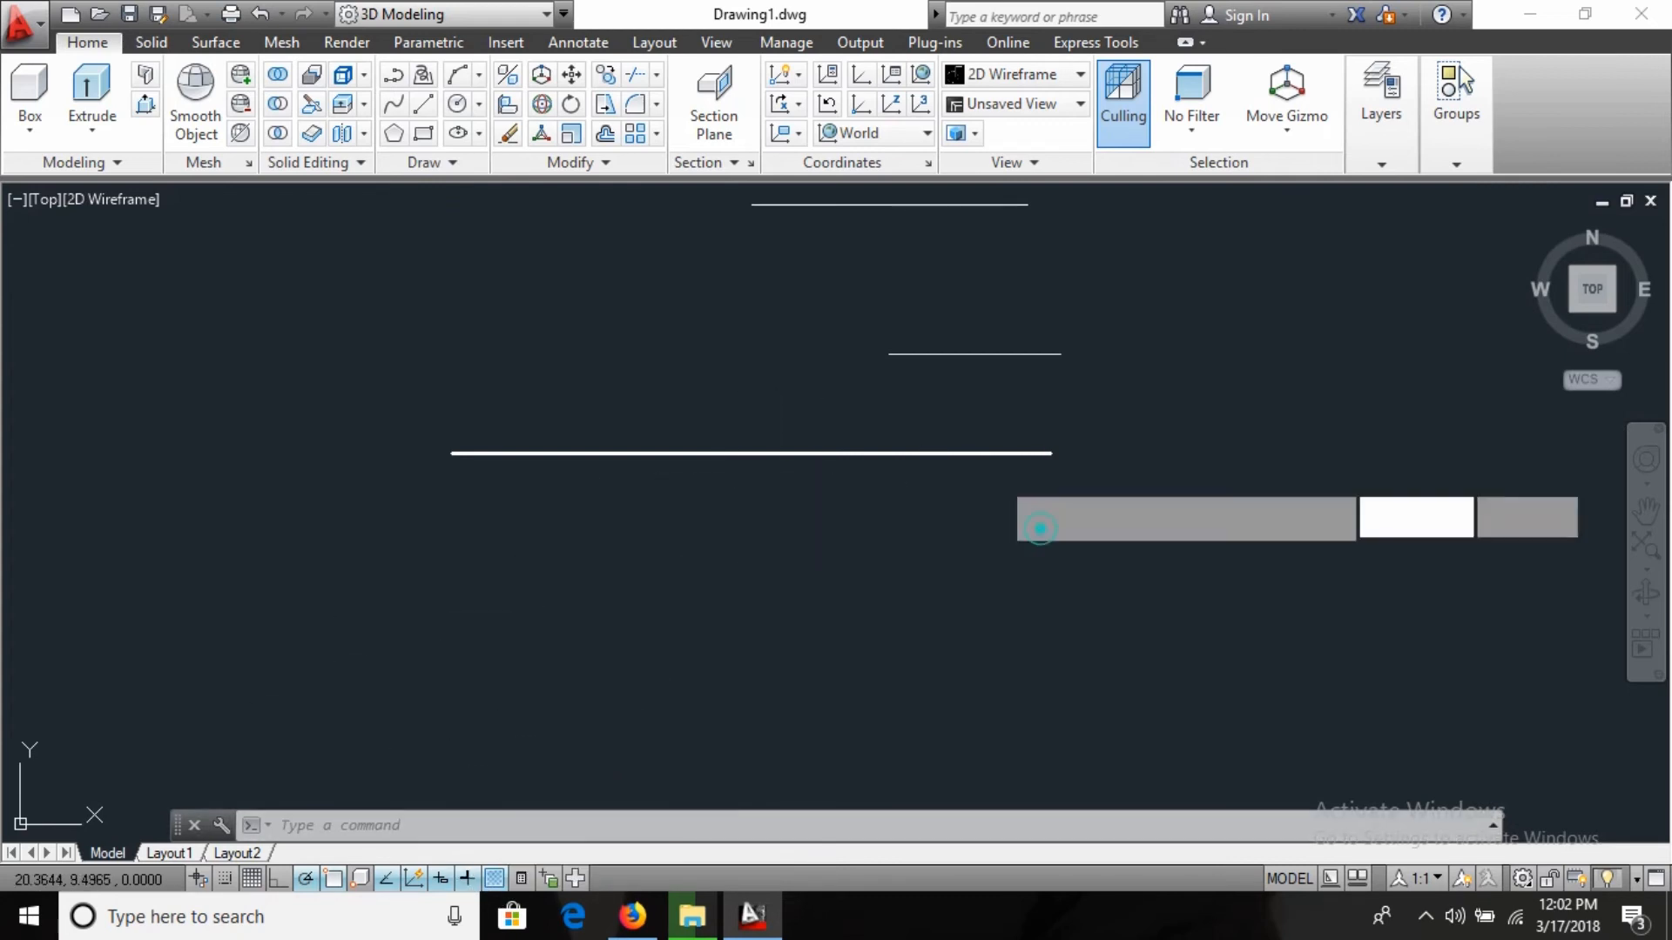
left_click(1041, 527)
left_click(737, 209)
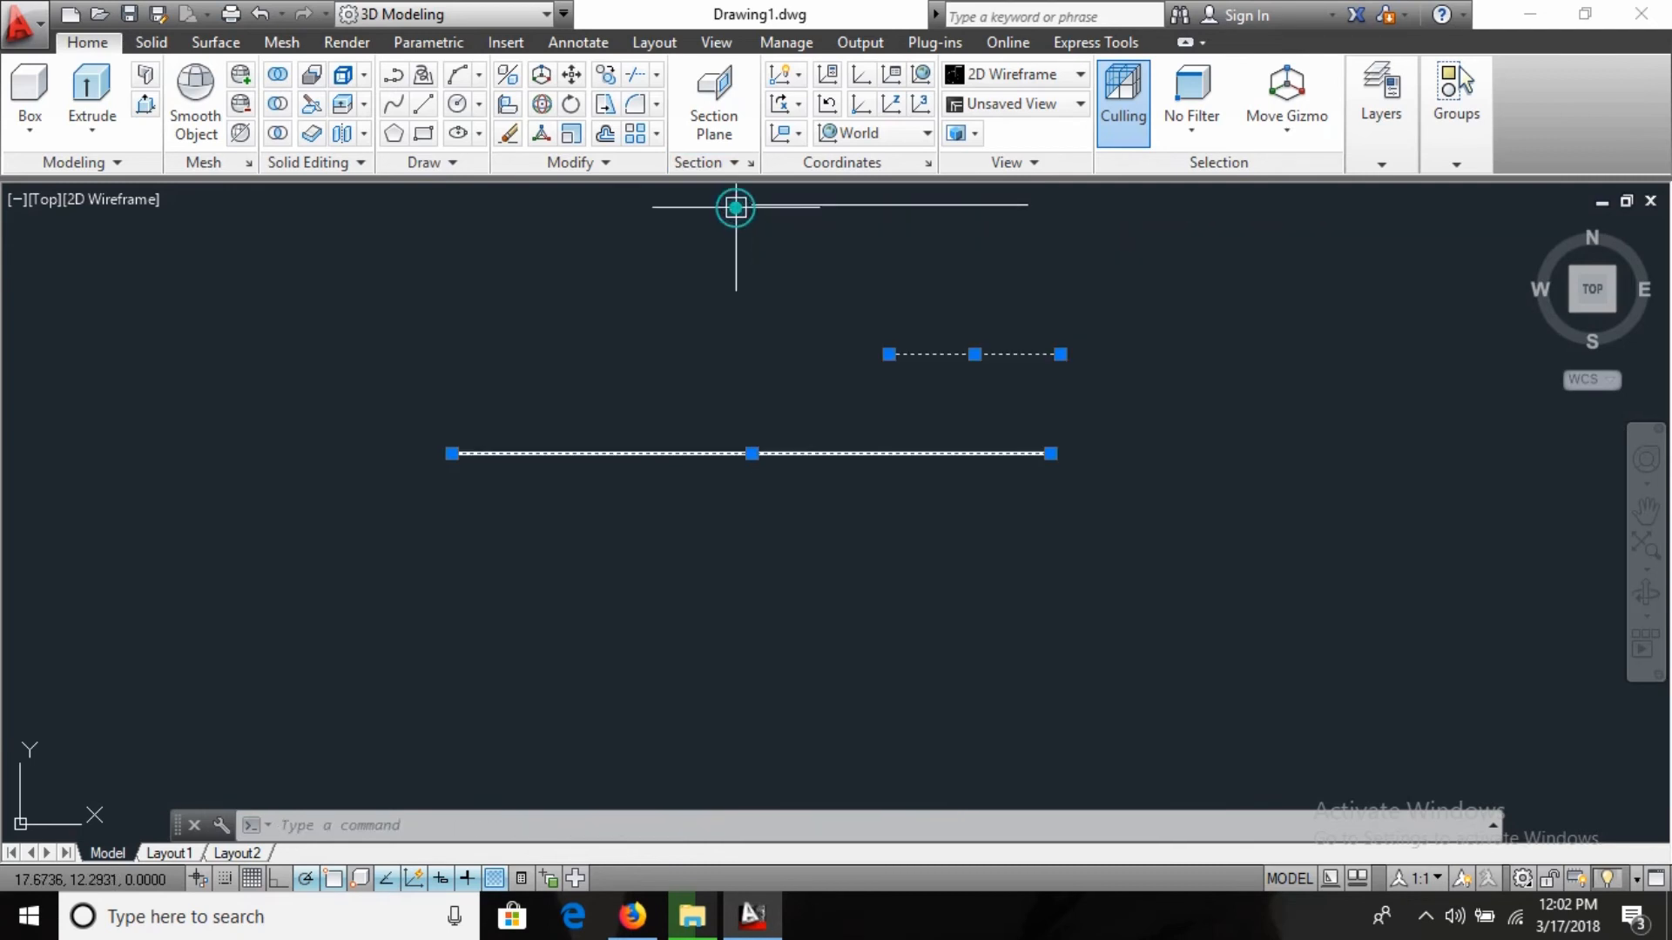
key("Delete")
Step: Draw an upright rectangle in the empty area below and to the left of the remaining horizontal line
type("rec")
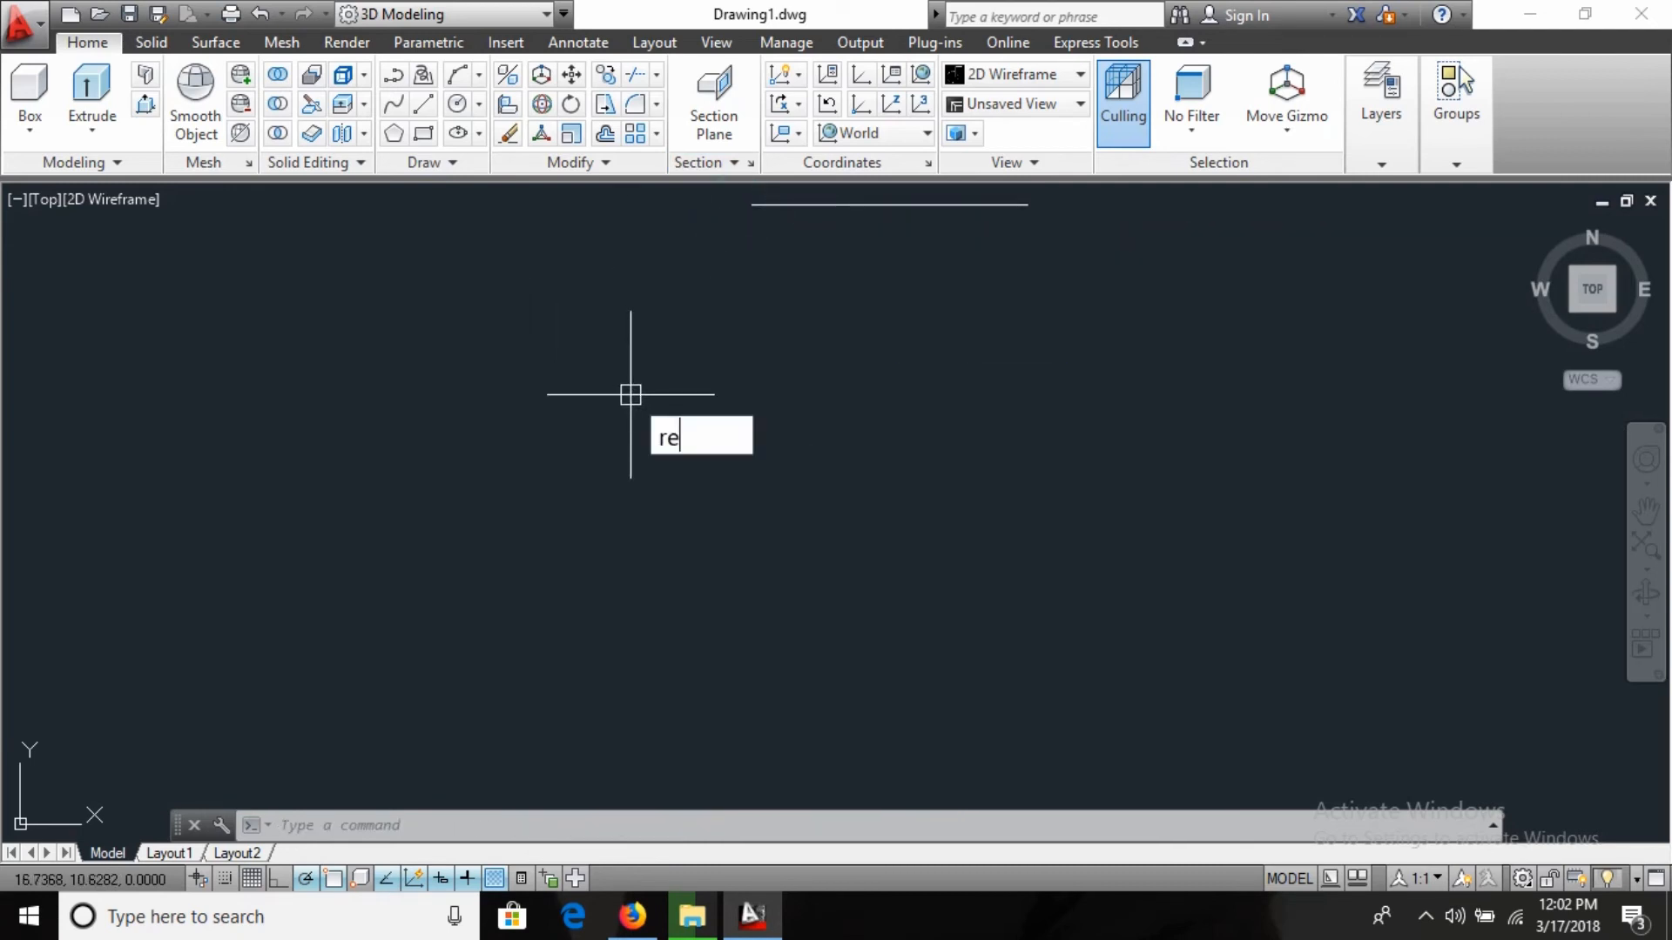
key("Return")
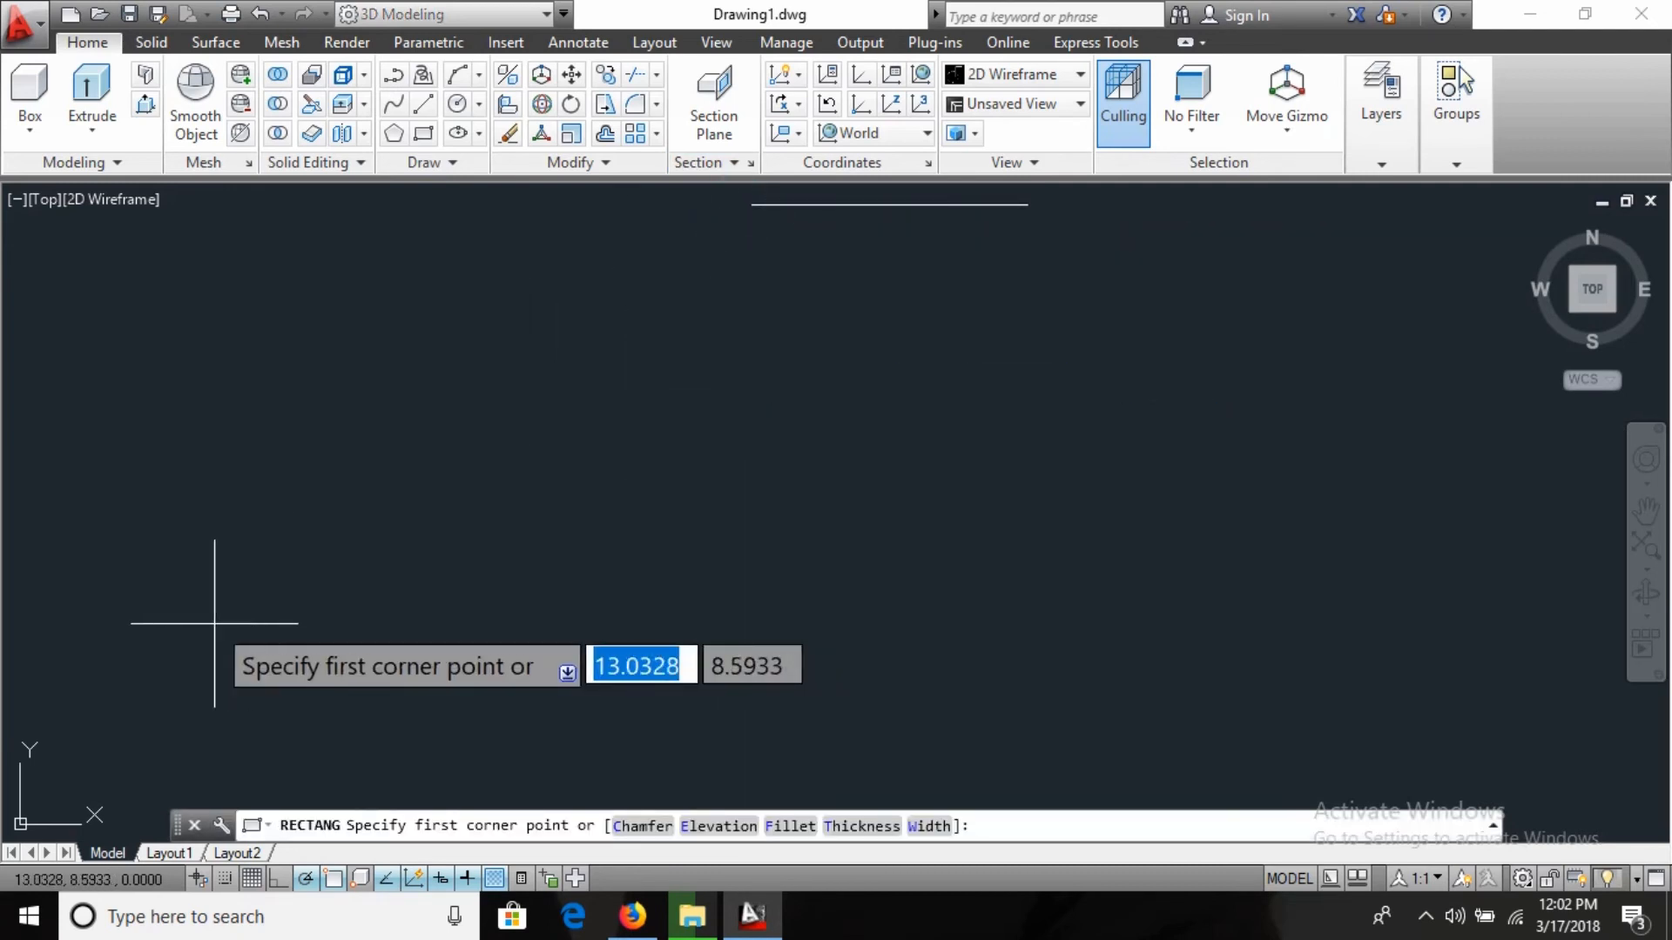
left_click(355, 390)
left_click(578, 653)
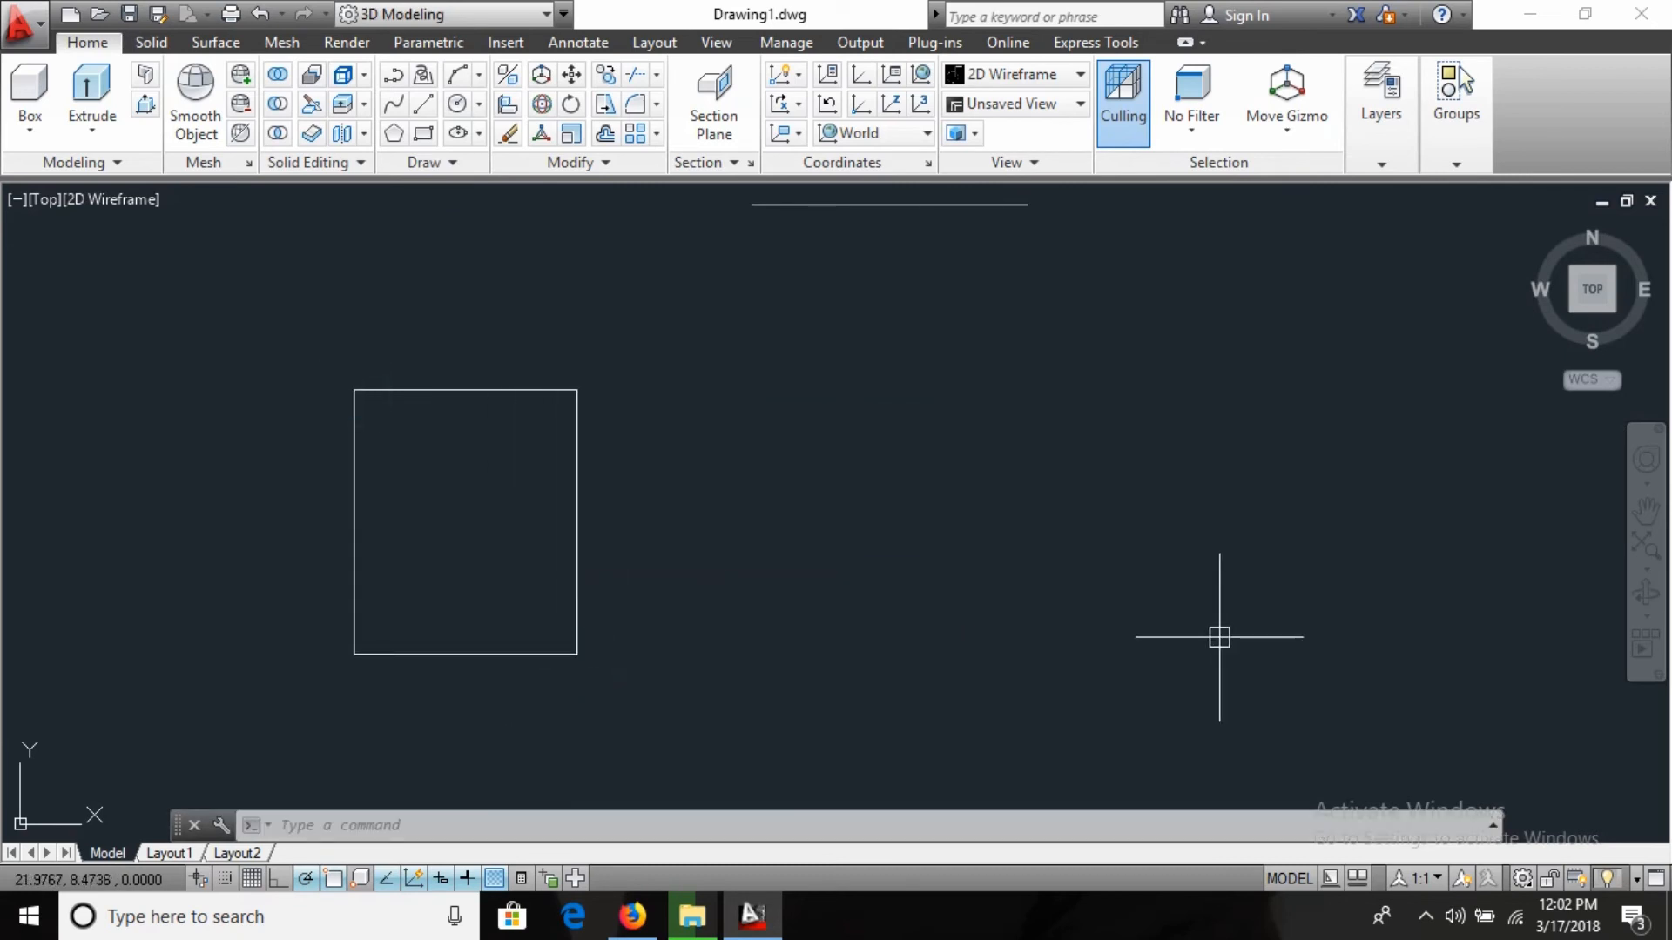
Step: Configure the hatch as a one-color blue linear gradient with its transparency set to 49
type("h")
key("Return")
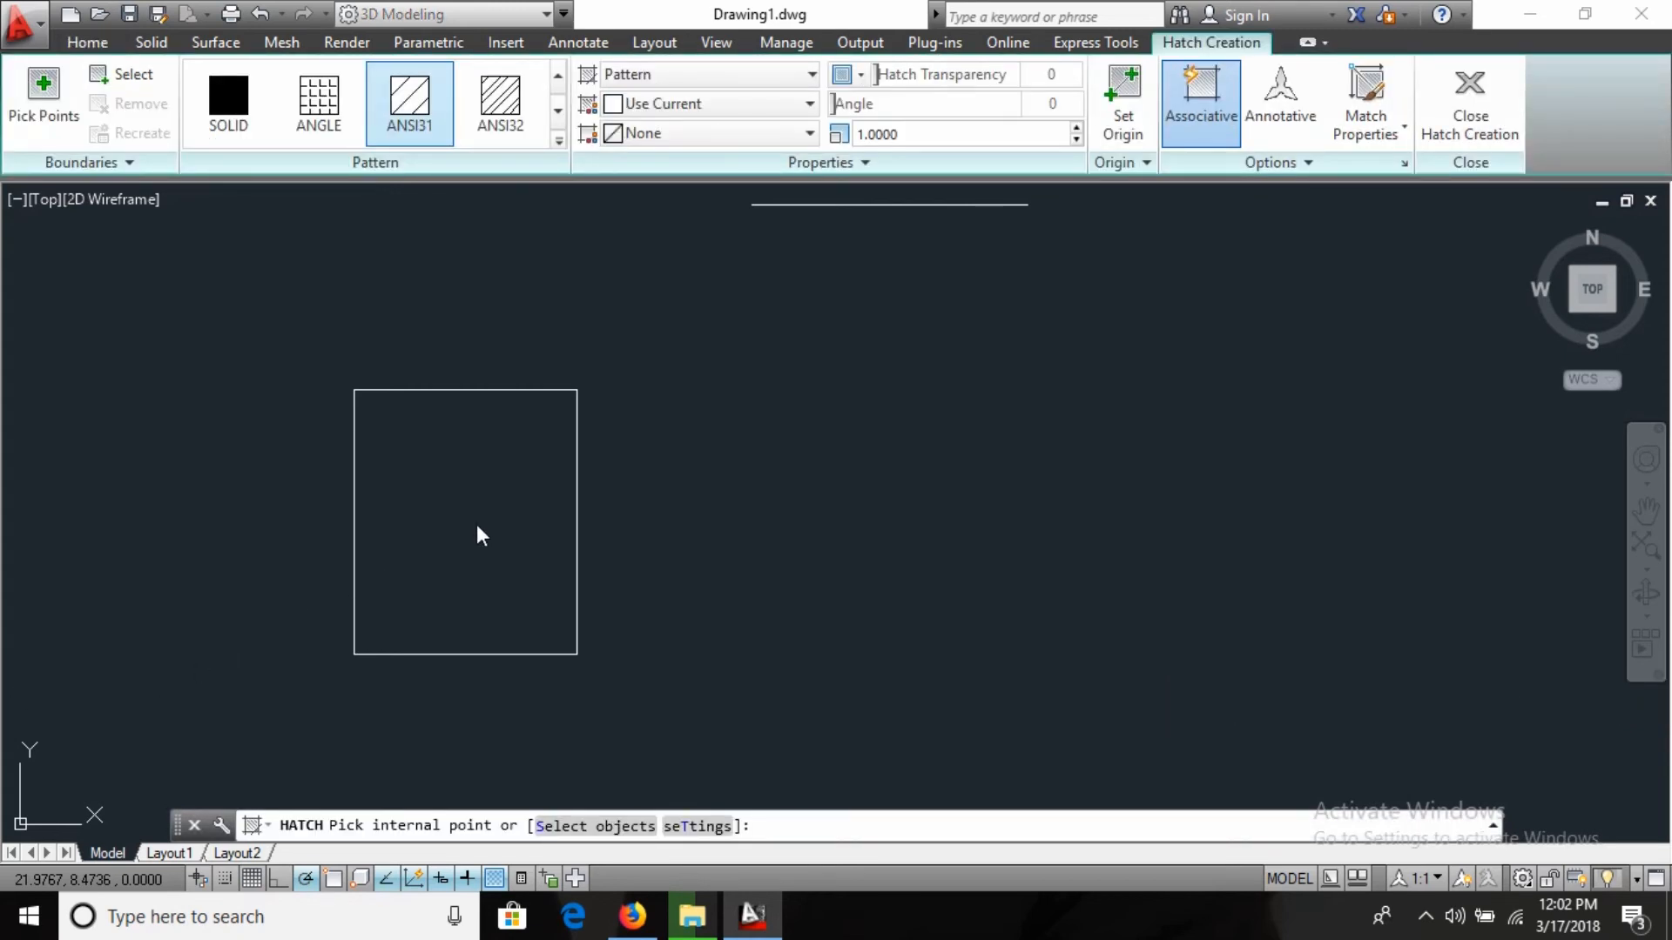
type("t")
key("Return")
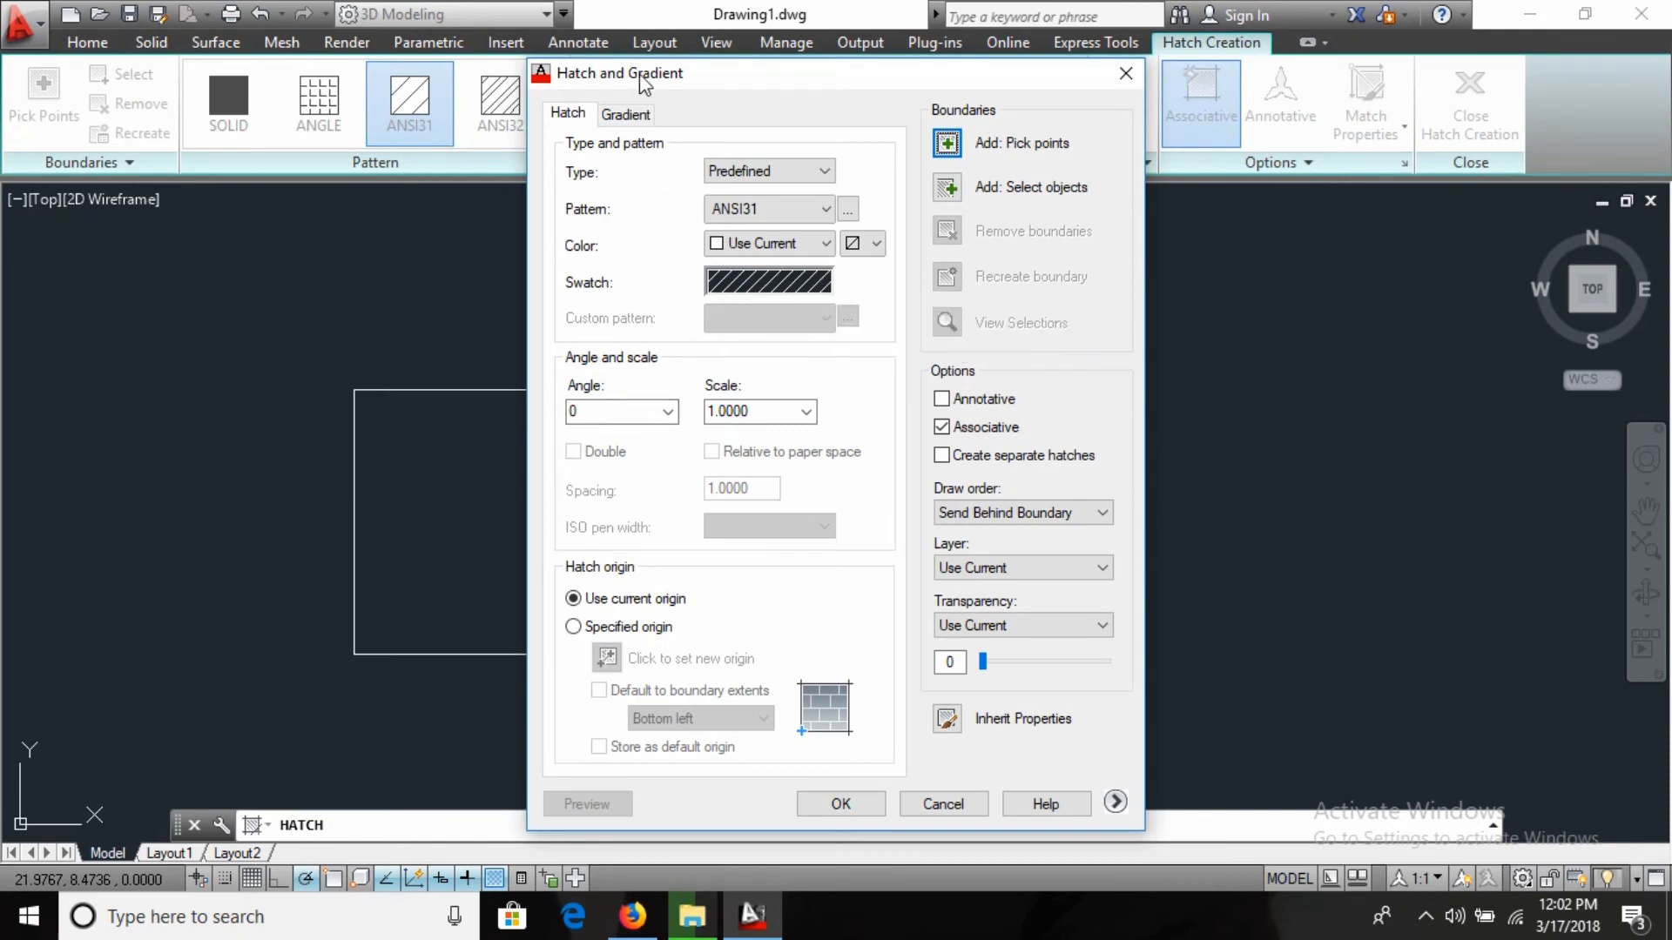
left_click(640, 118)
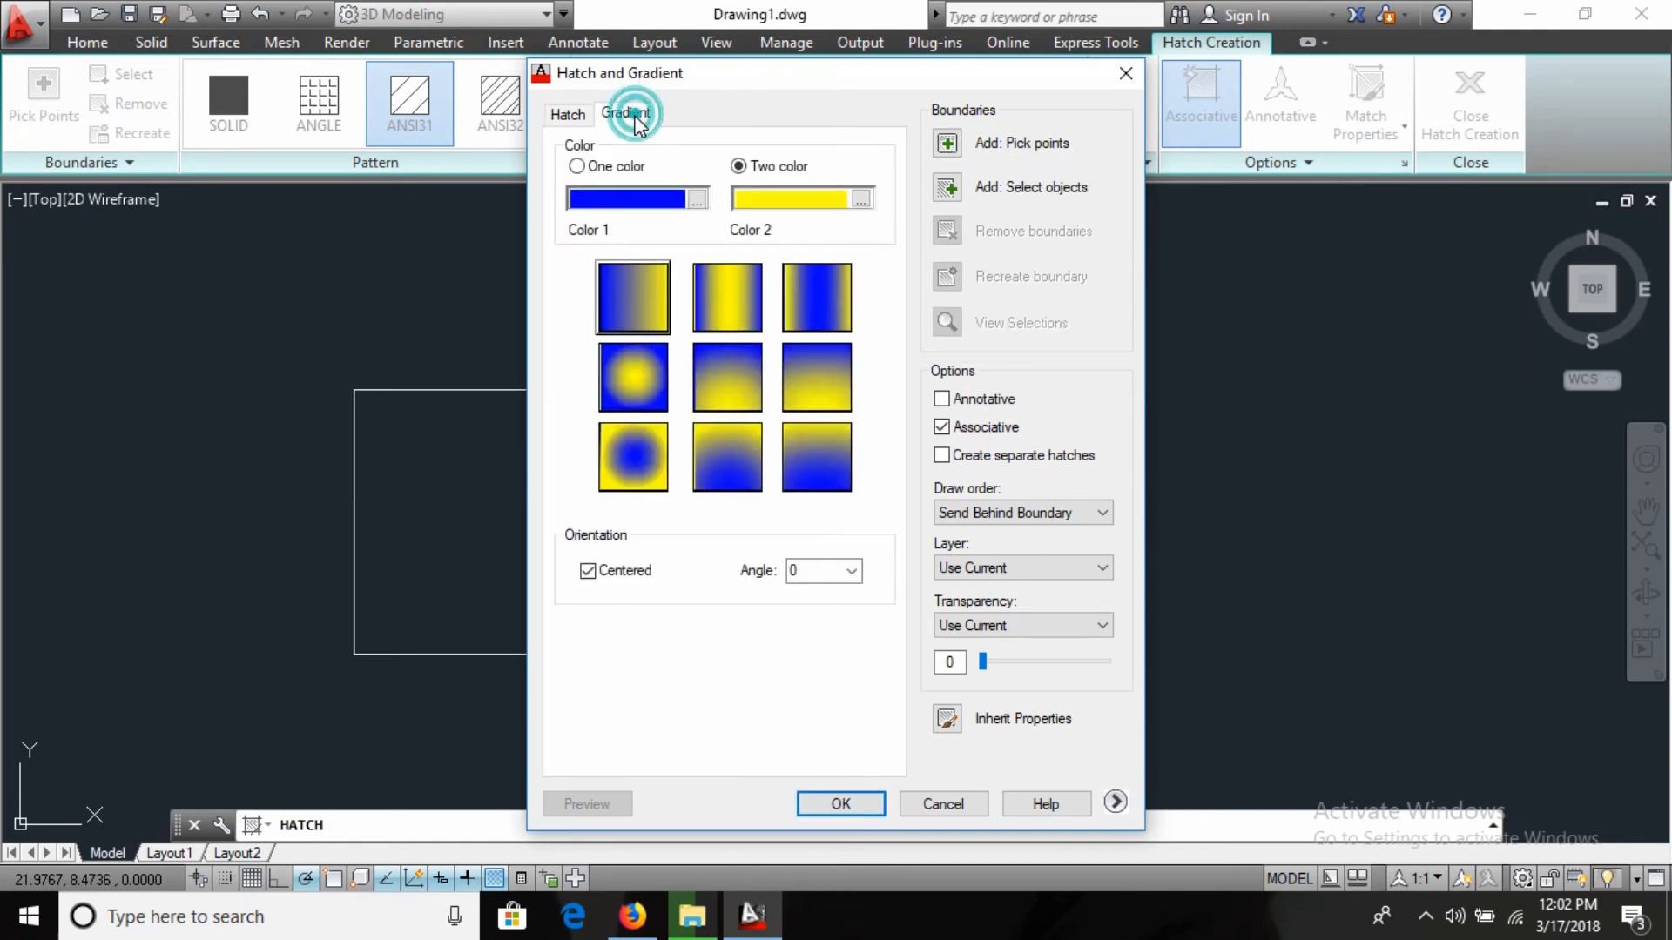
left_click(608, 169)
left_click(630, 298)
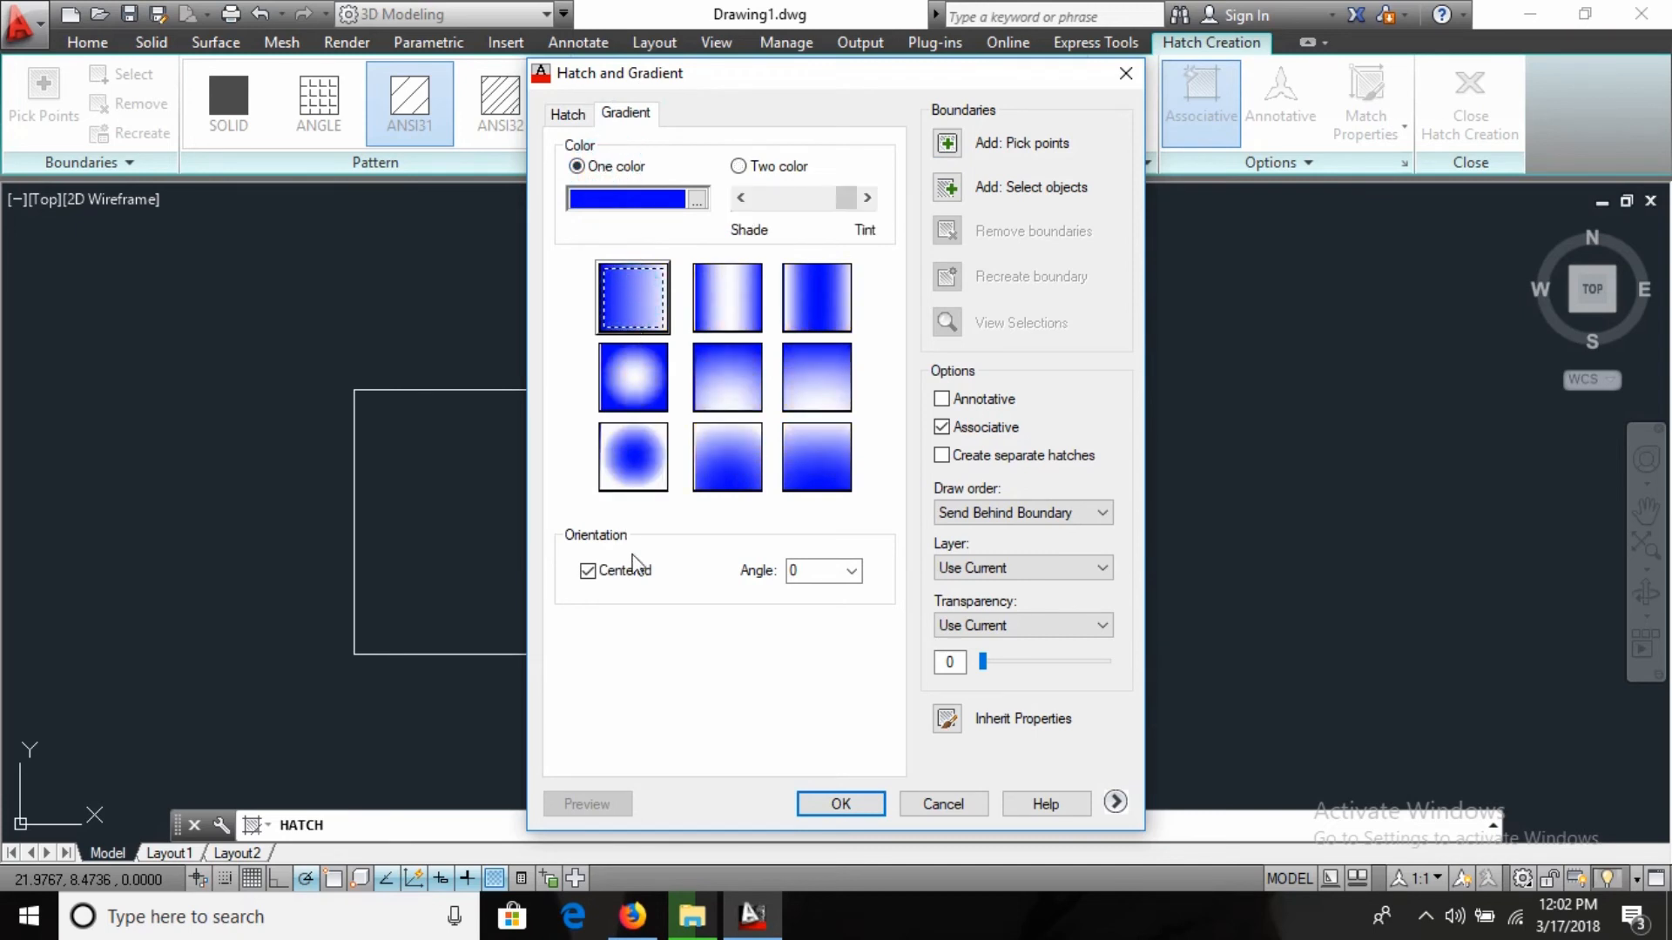
left_click_drag(985, 659, 1050, 667)
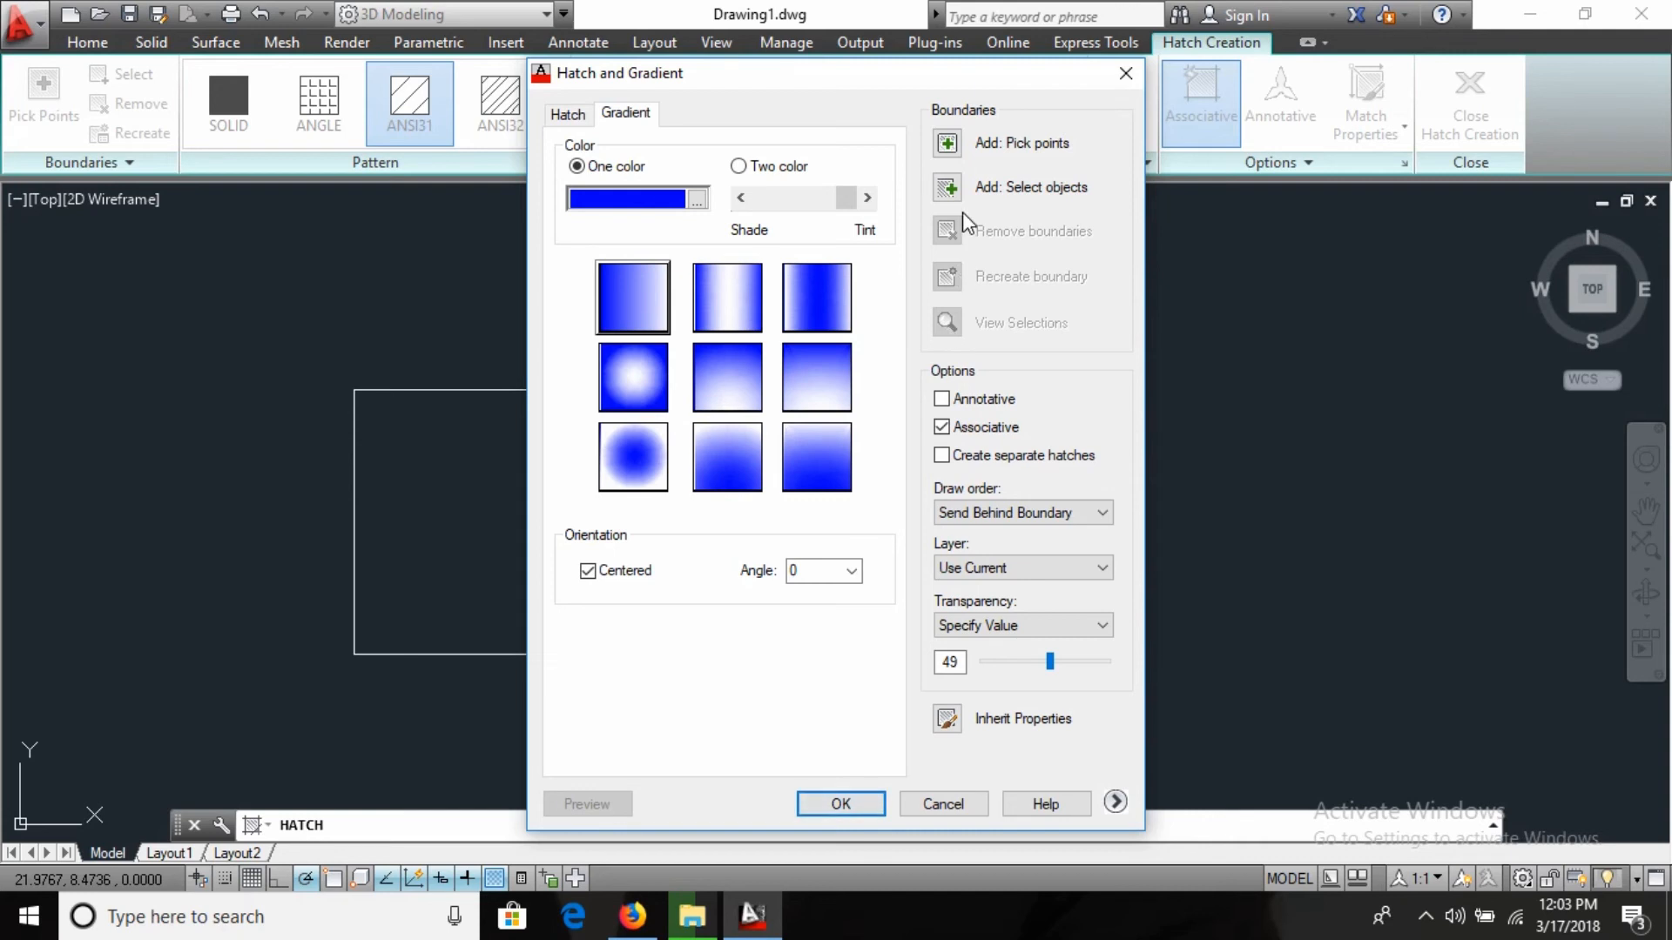
Step: Fill the rectangle with the gradient hatch by picking a point inside it
left_click(947, 143)
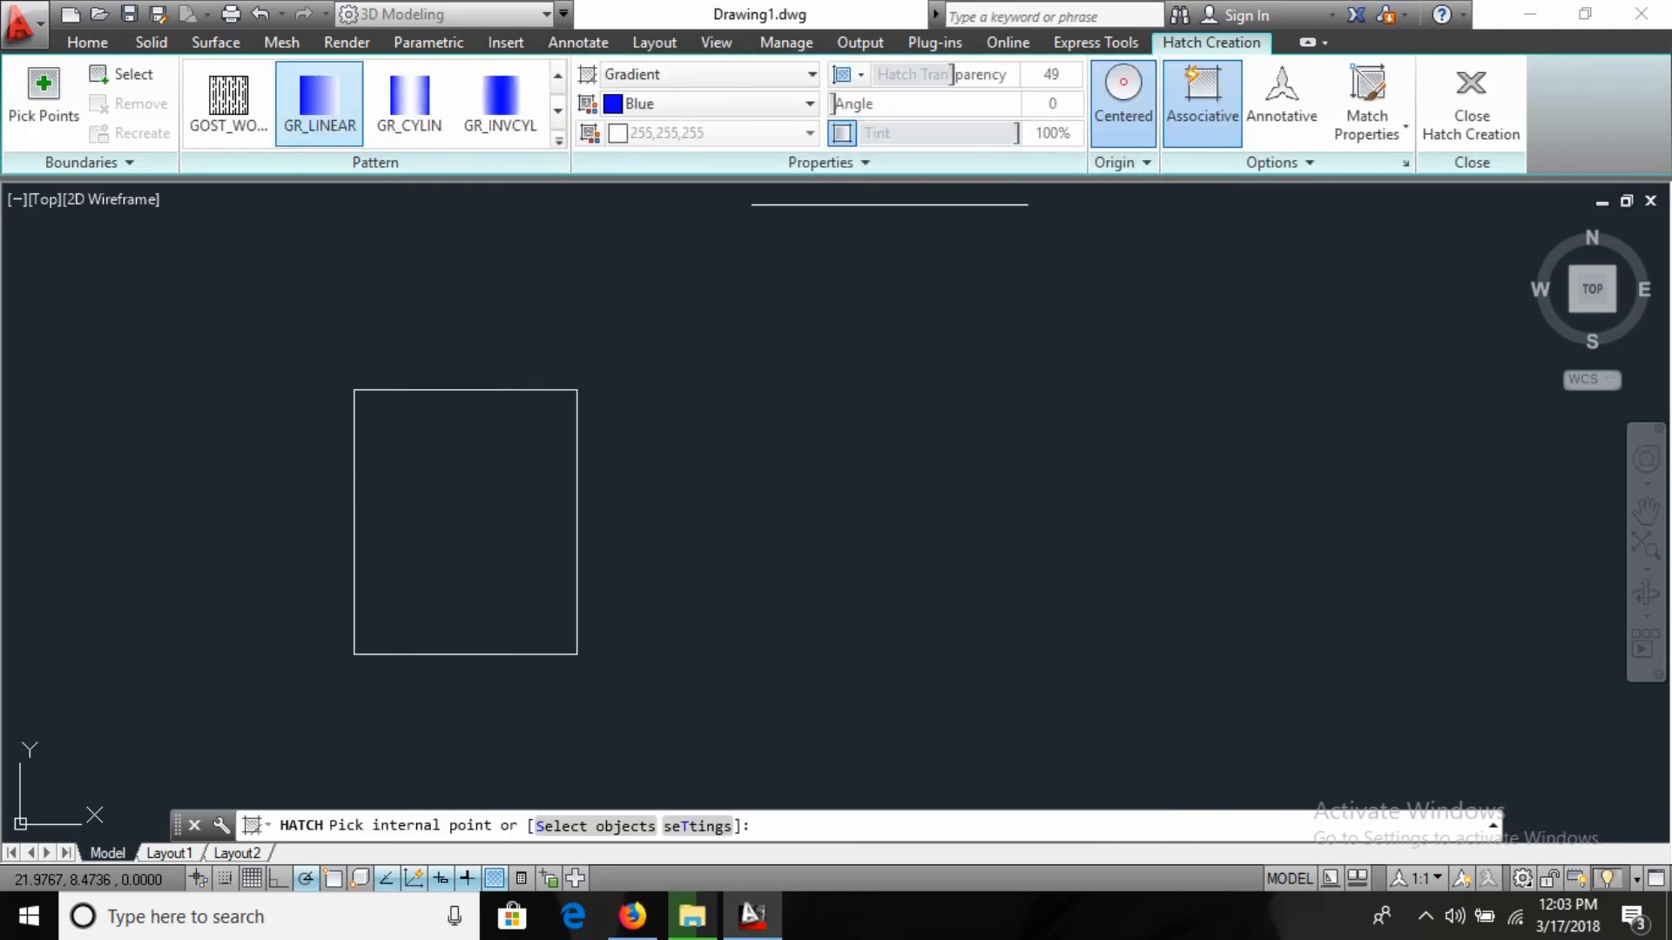
left_click(441, 488)
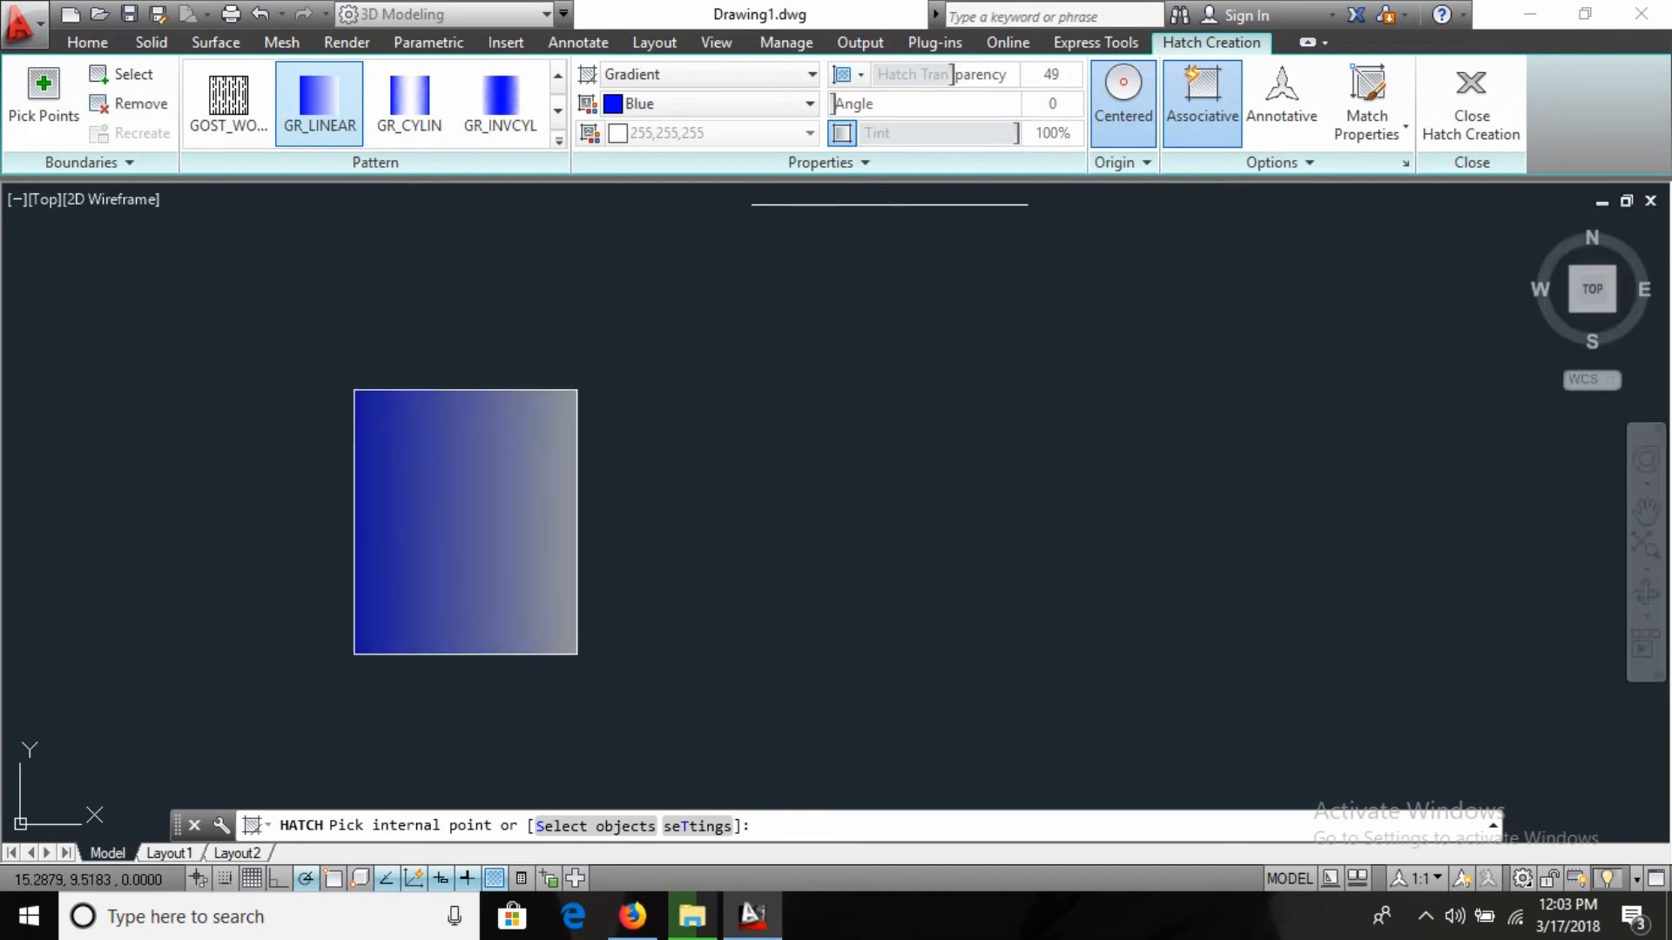
key("Return")
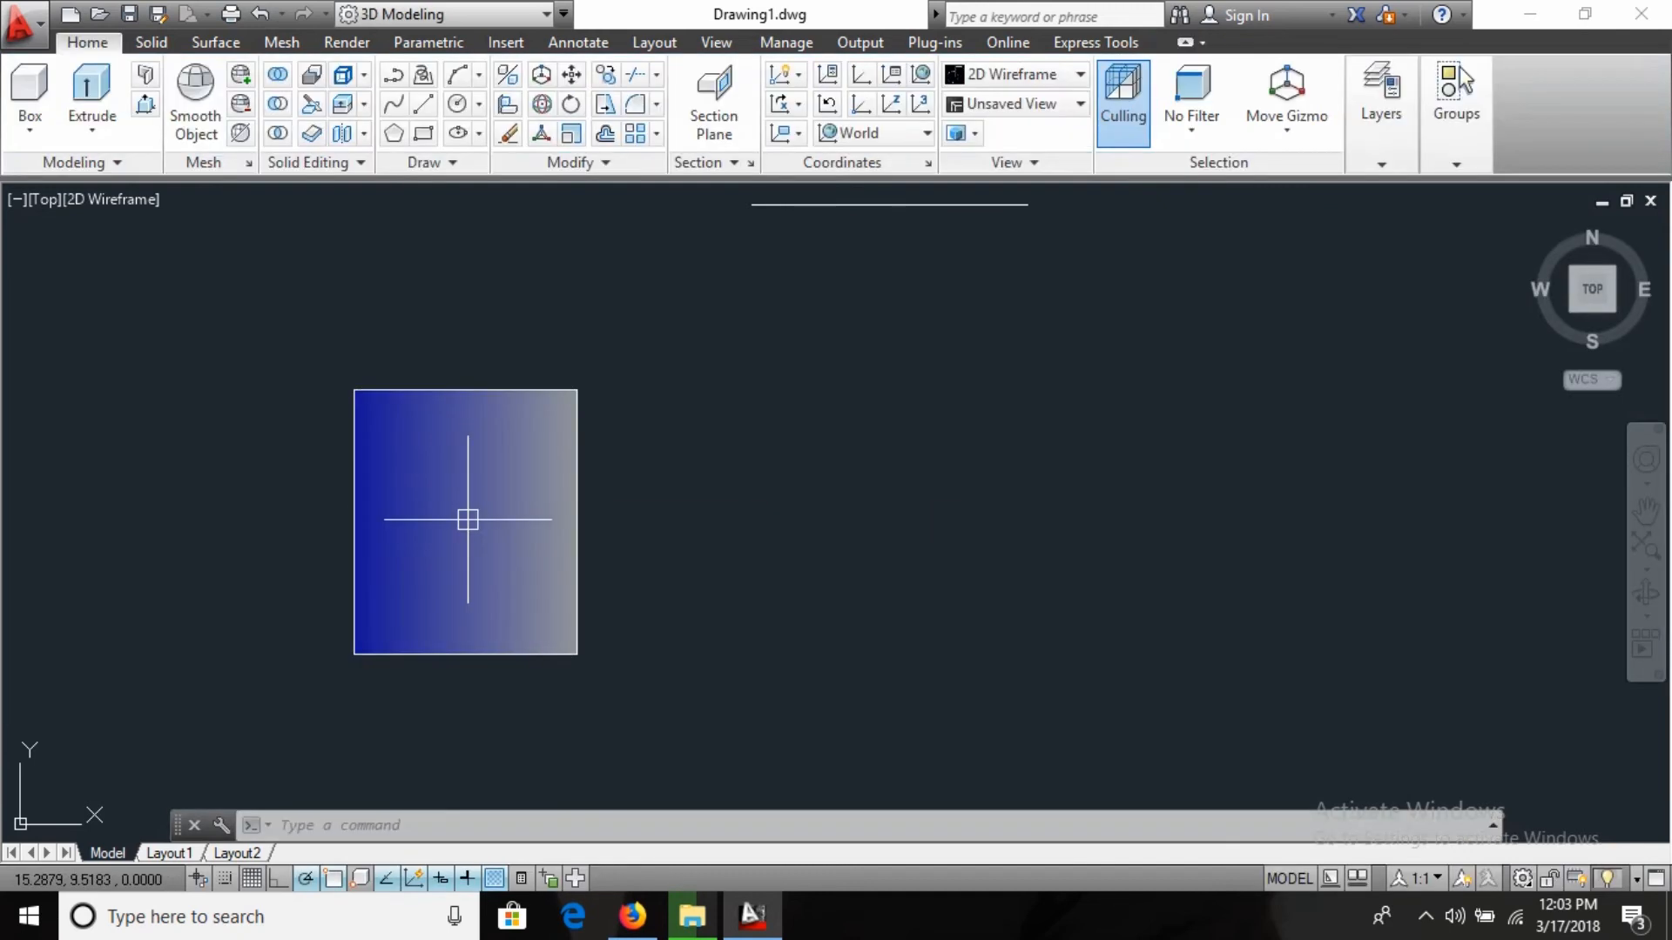
Step: Toggle the transparency display off, on and off again to compare the rectangle's gradient fill
left_click(500, 876)
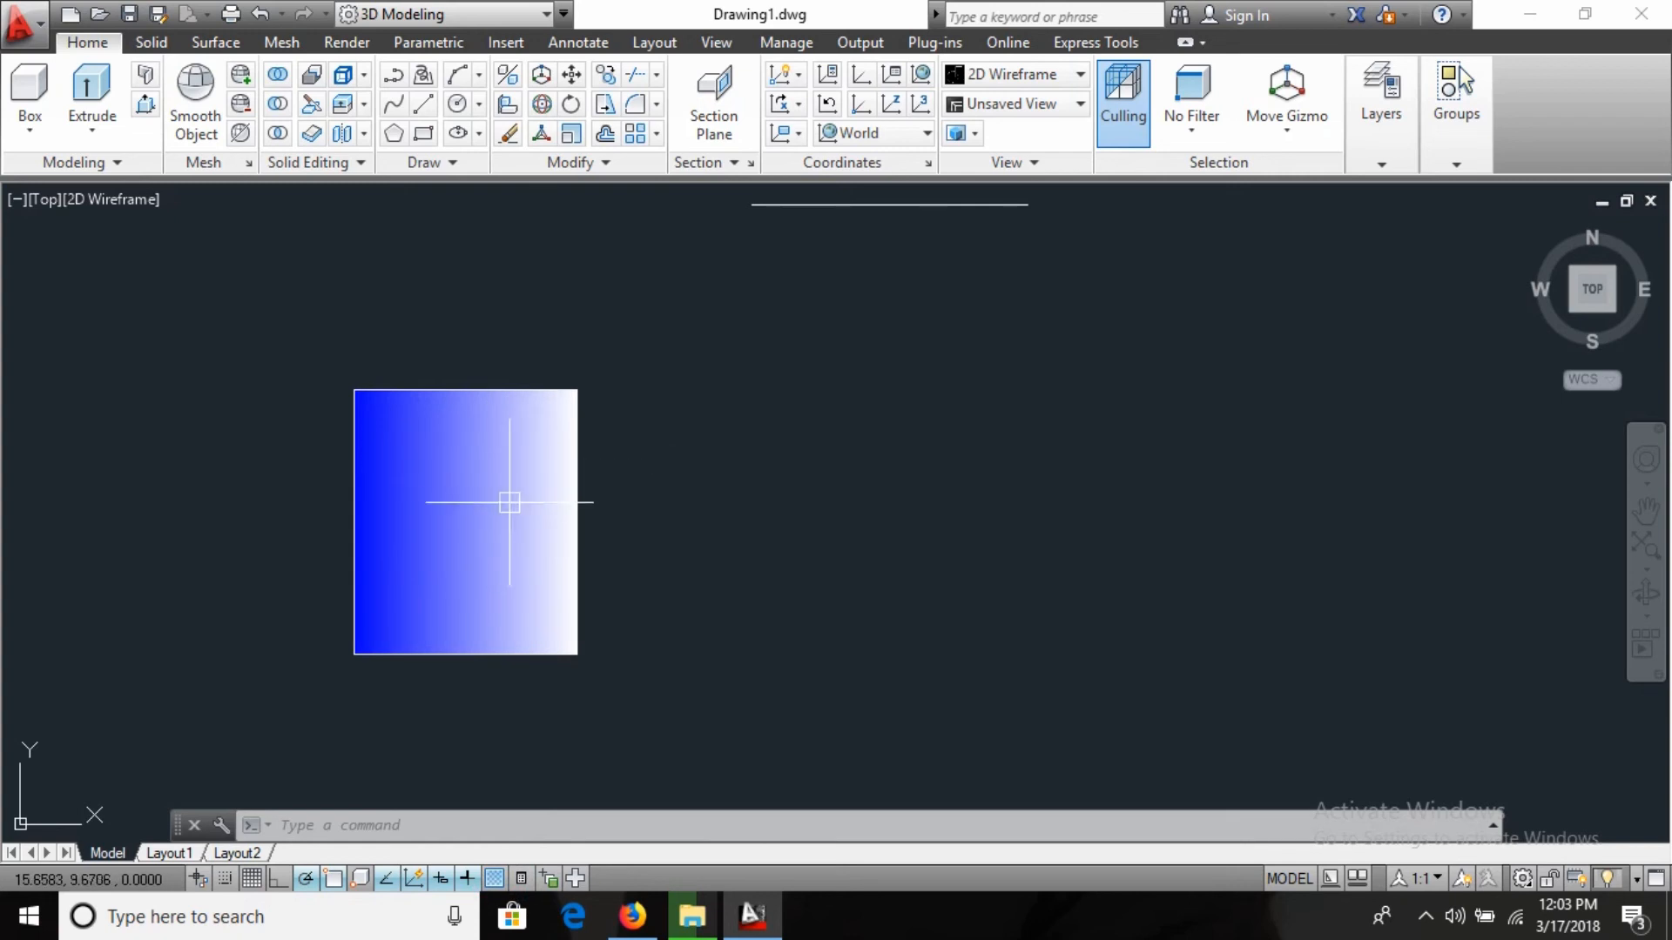
left_click(496, 878)
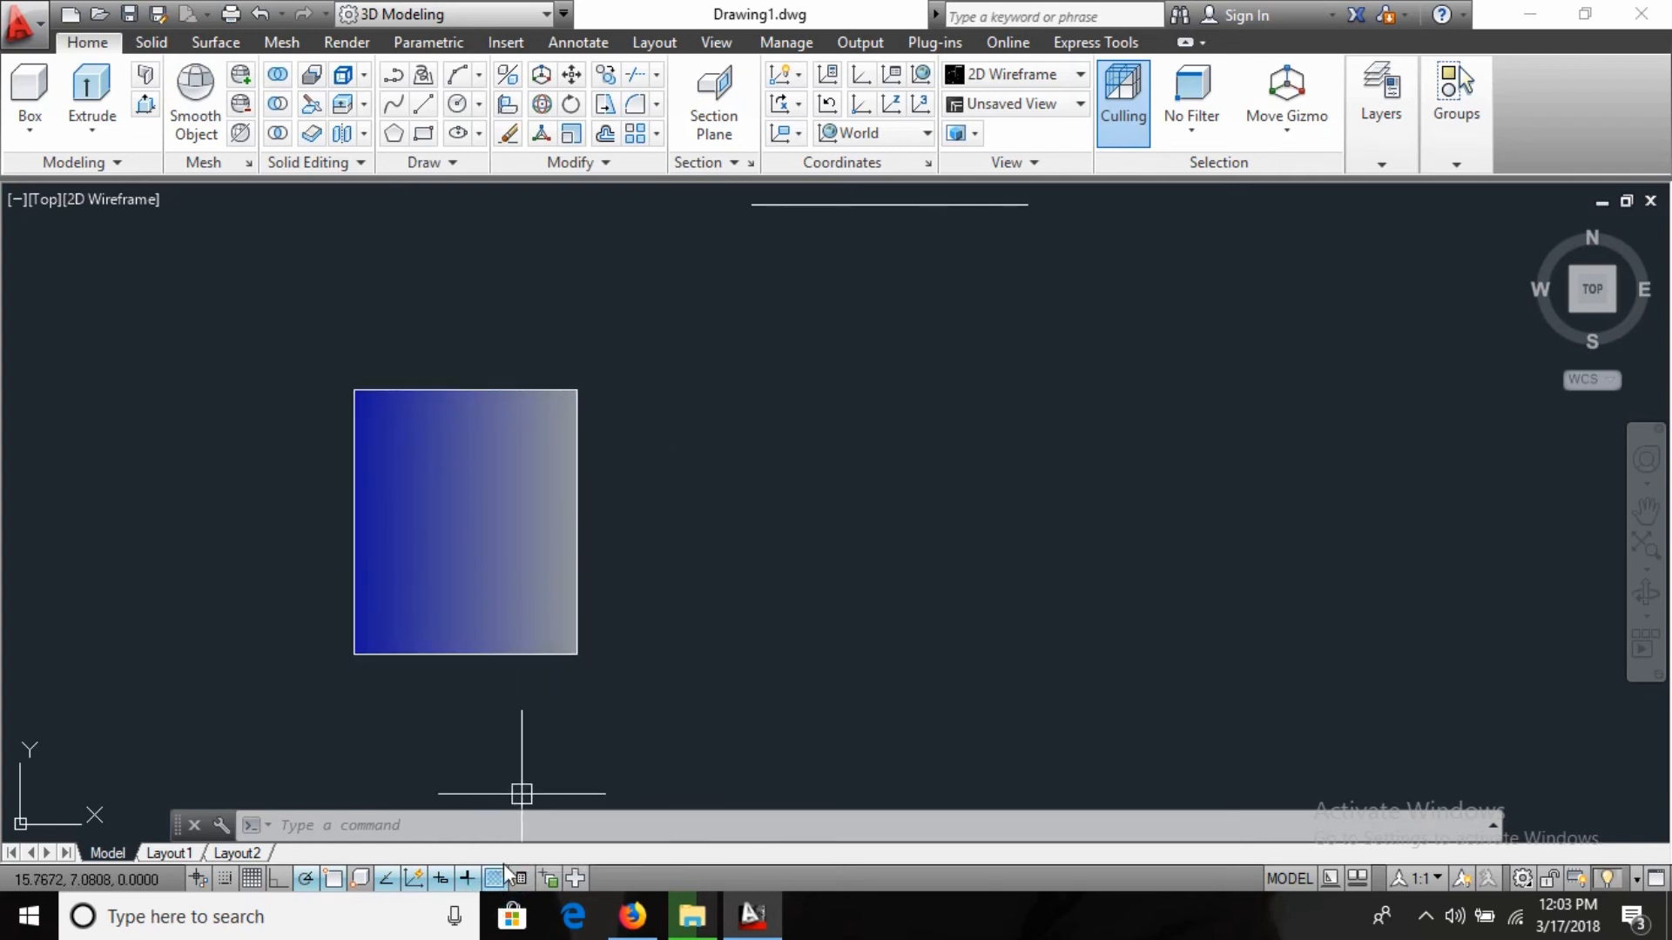
left_click(497, 879)
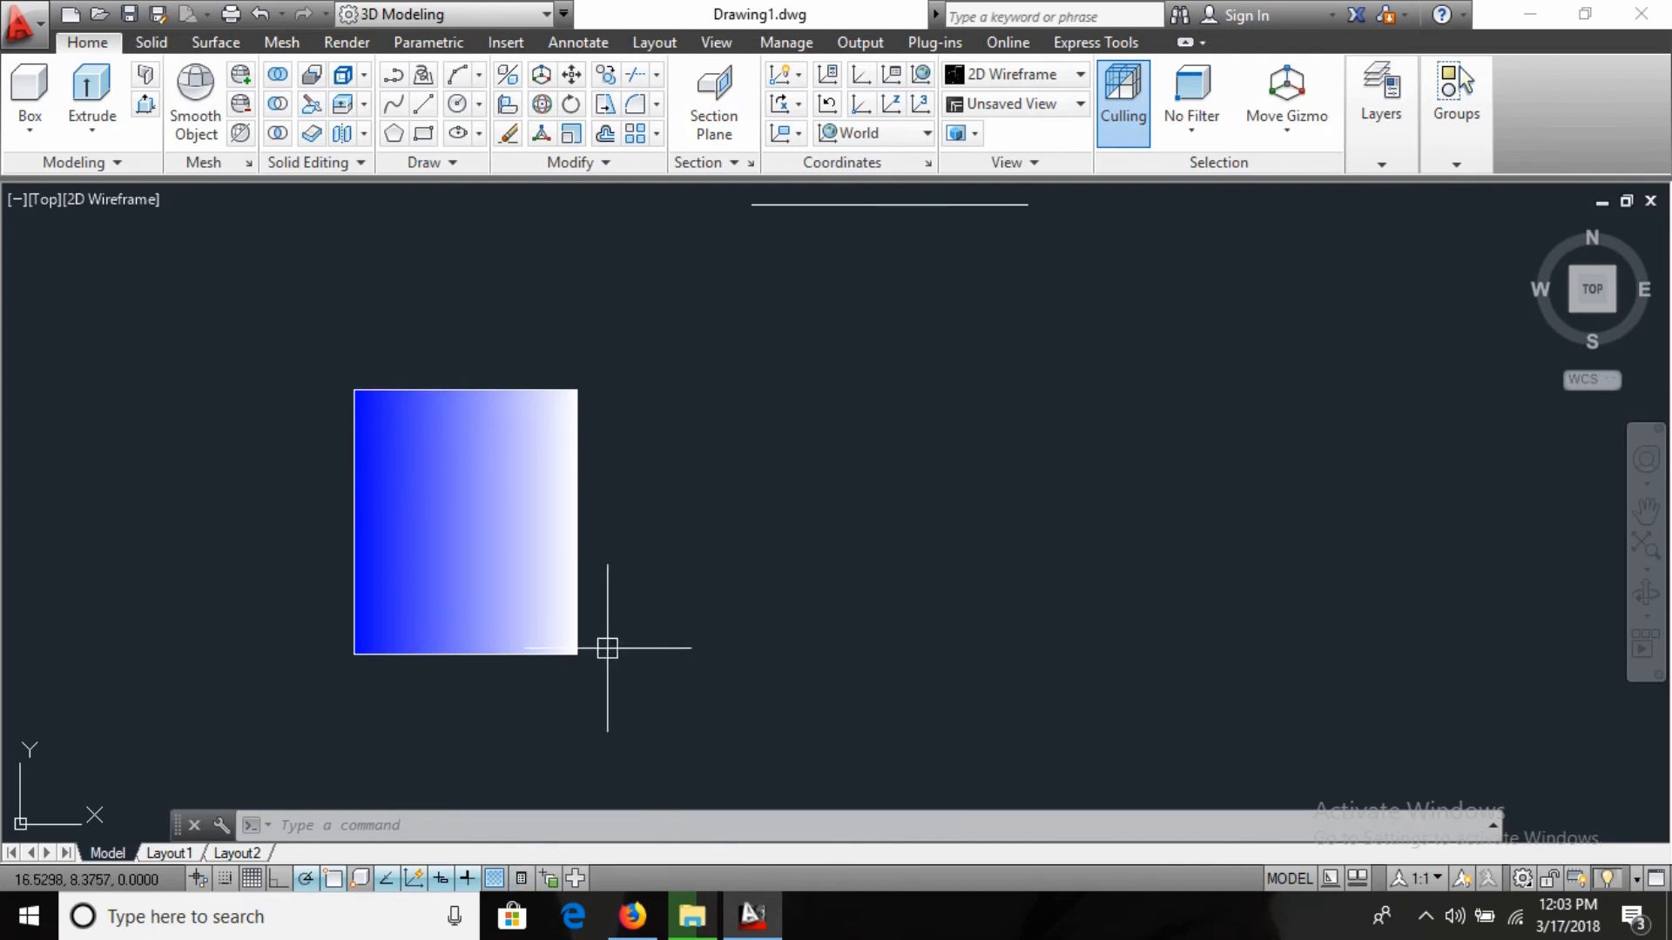
Step: Turn on Quick Properties, show the panel for the uppermost horizontal line, move it below the line and close it
left_click(918, 202)
key("Escape")
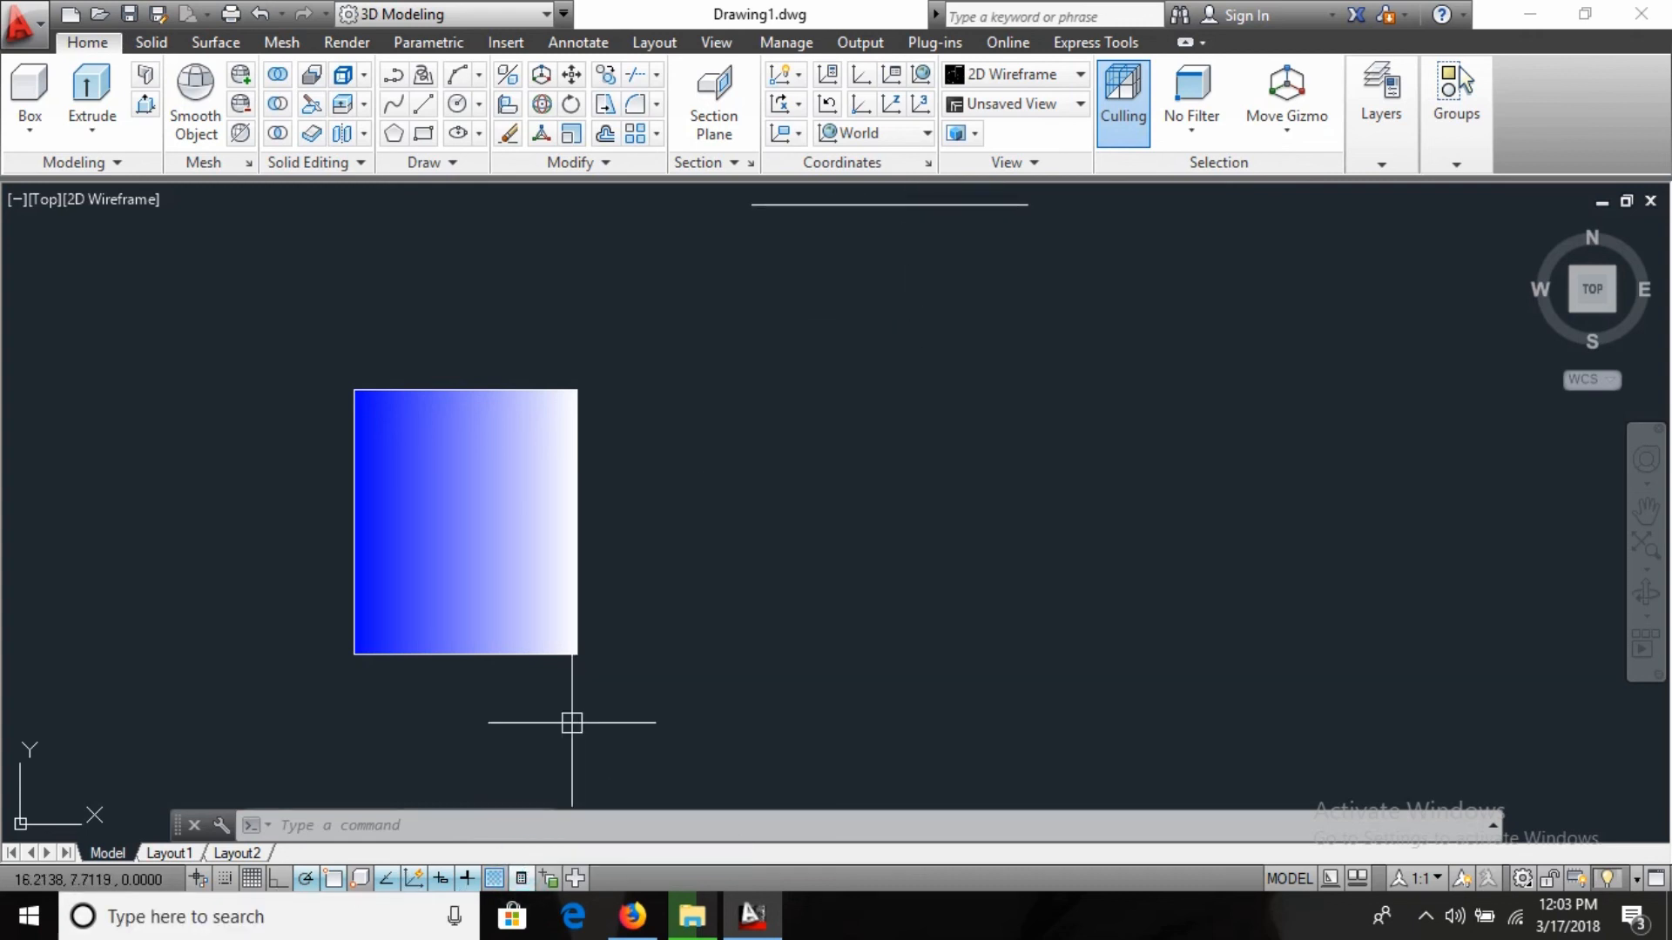
key("ctrl+shift+p")
left_click(906, 212)
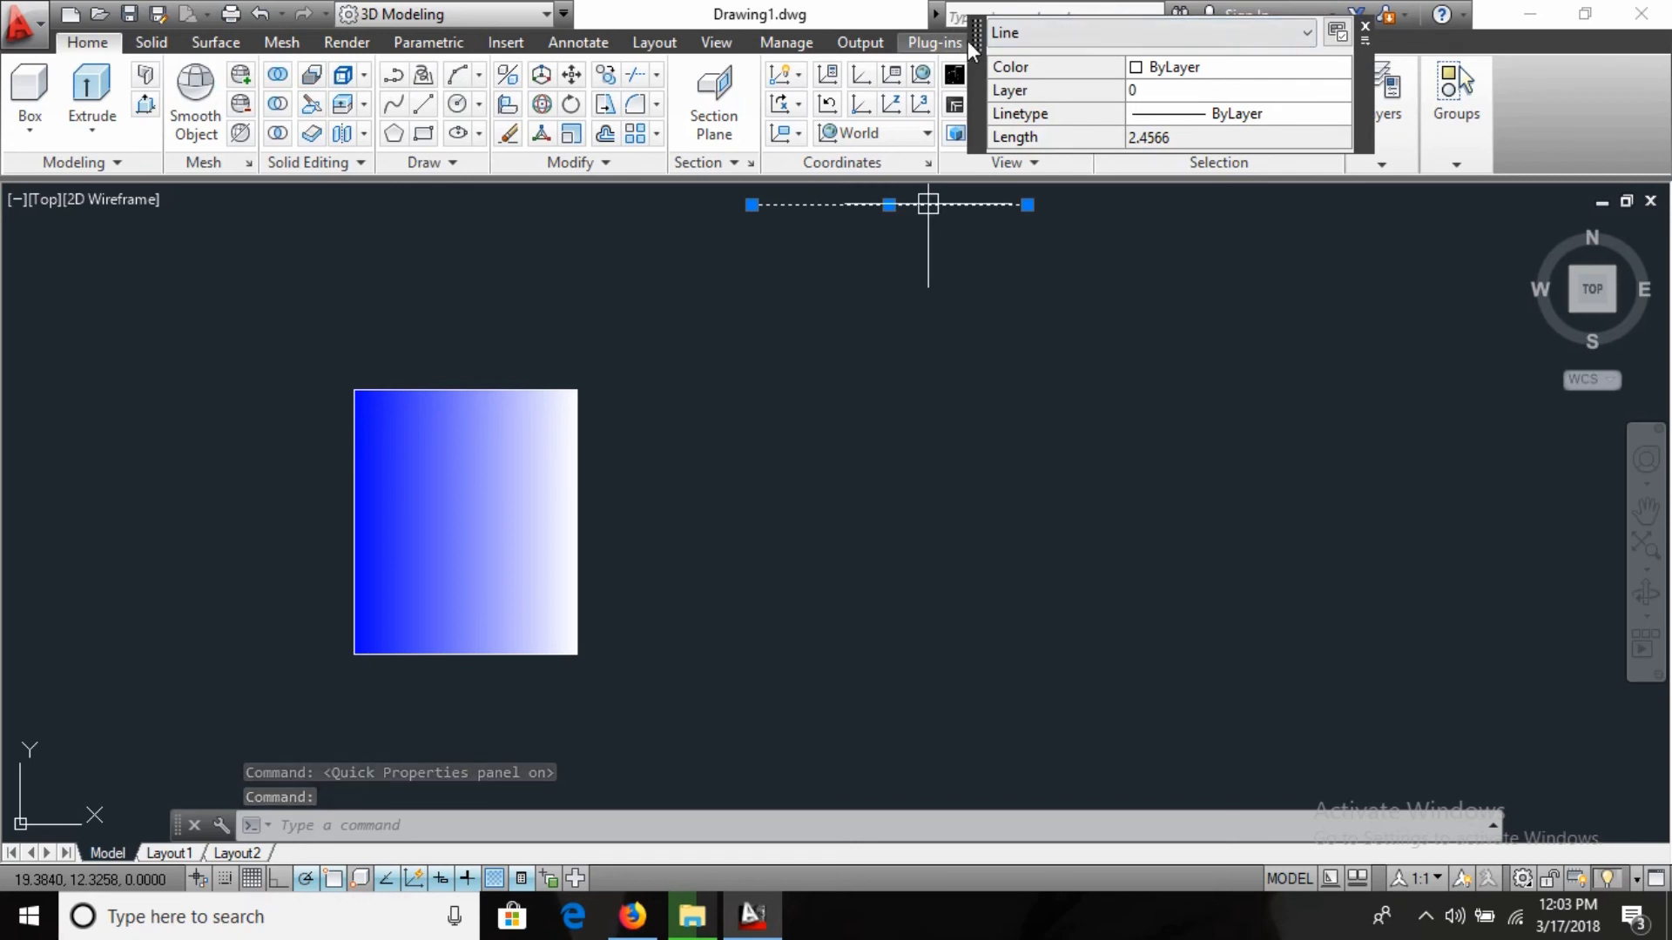
left_click_drag(978, 37, 868, 402)
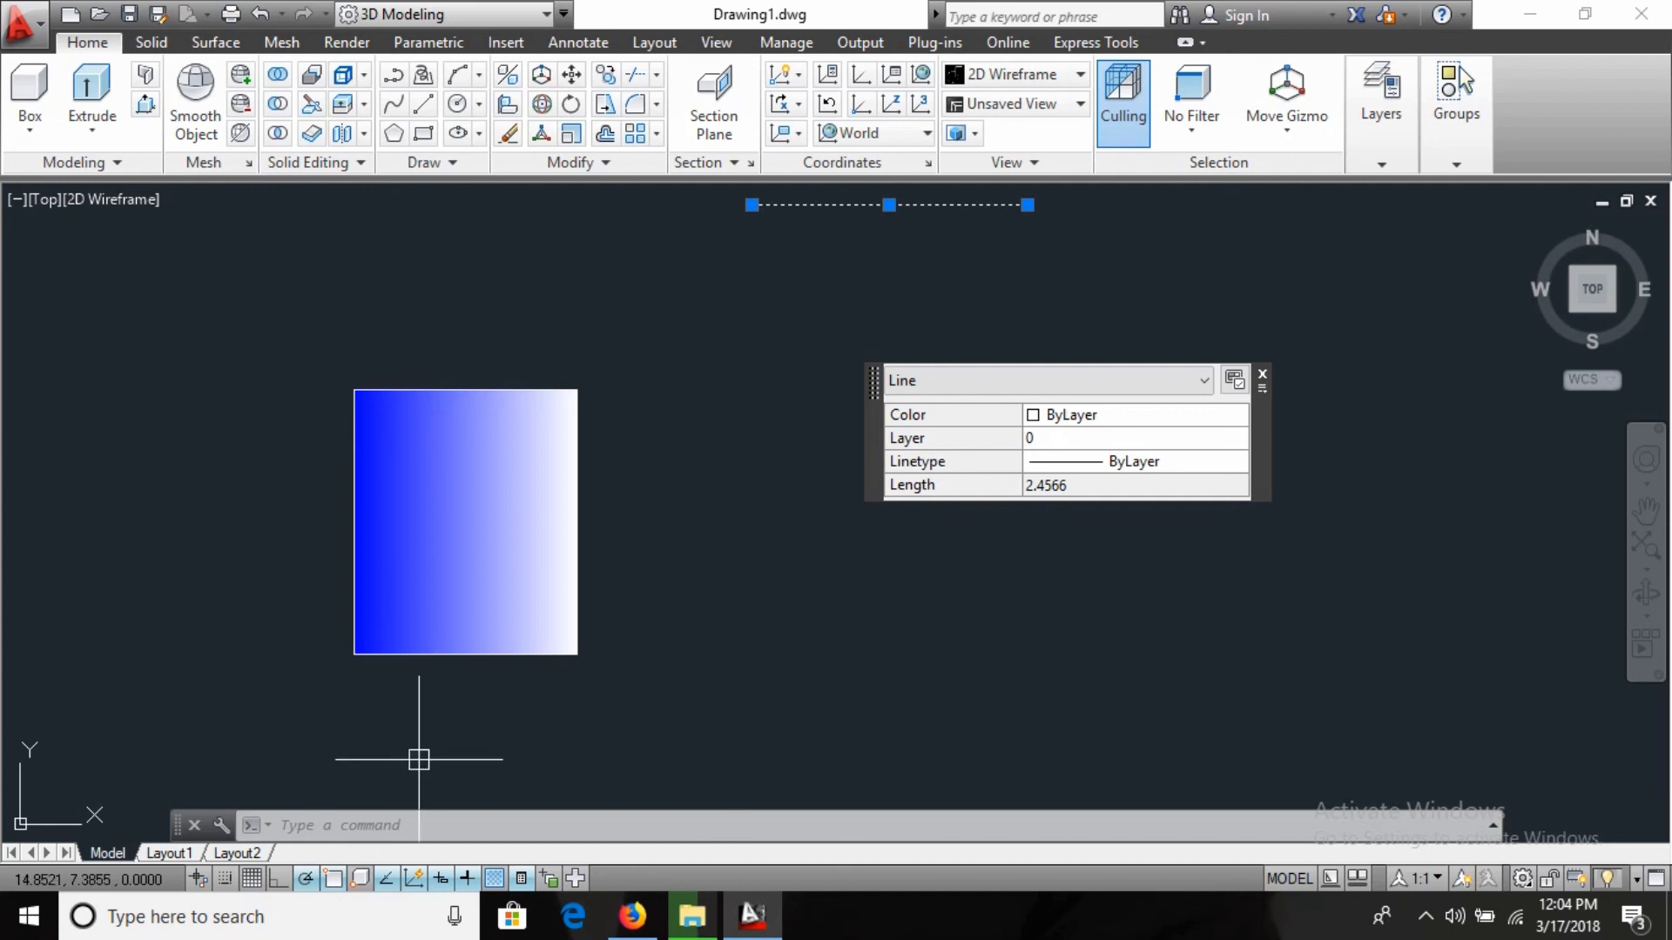
left_click(1262, 374)
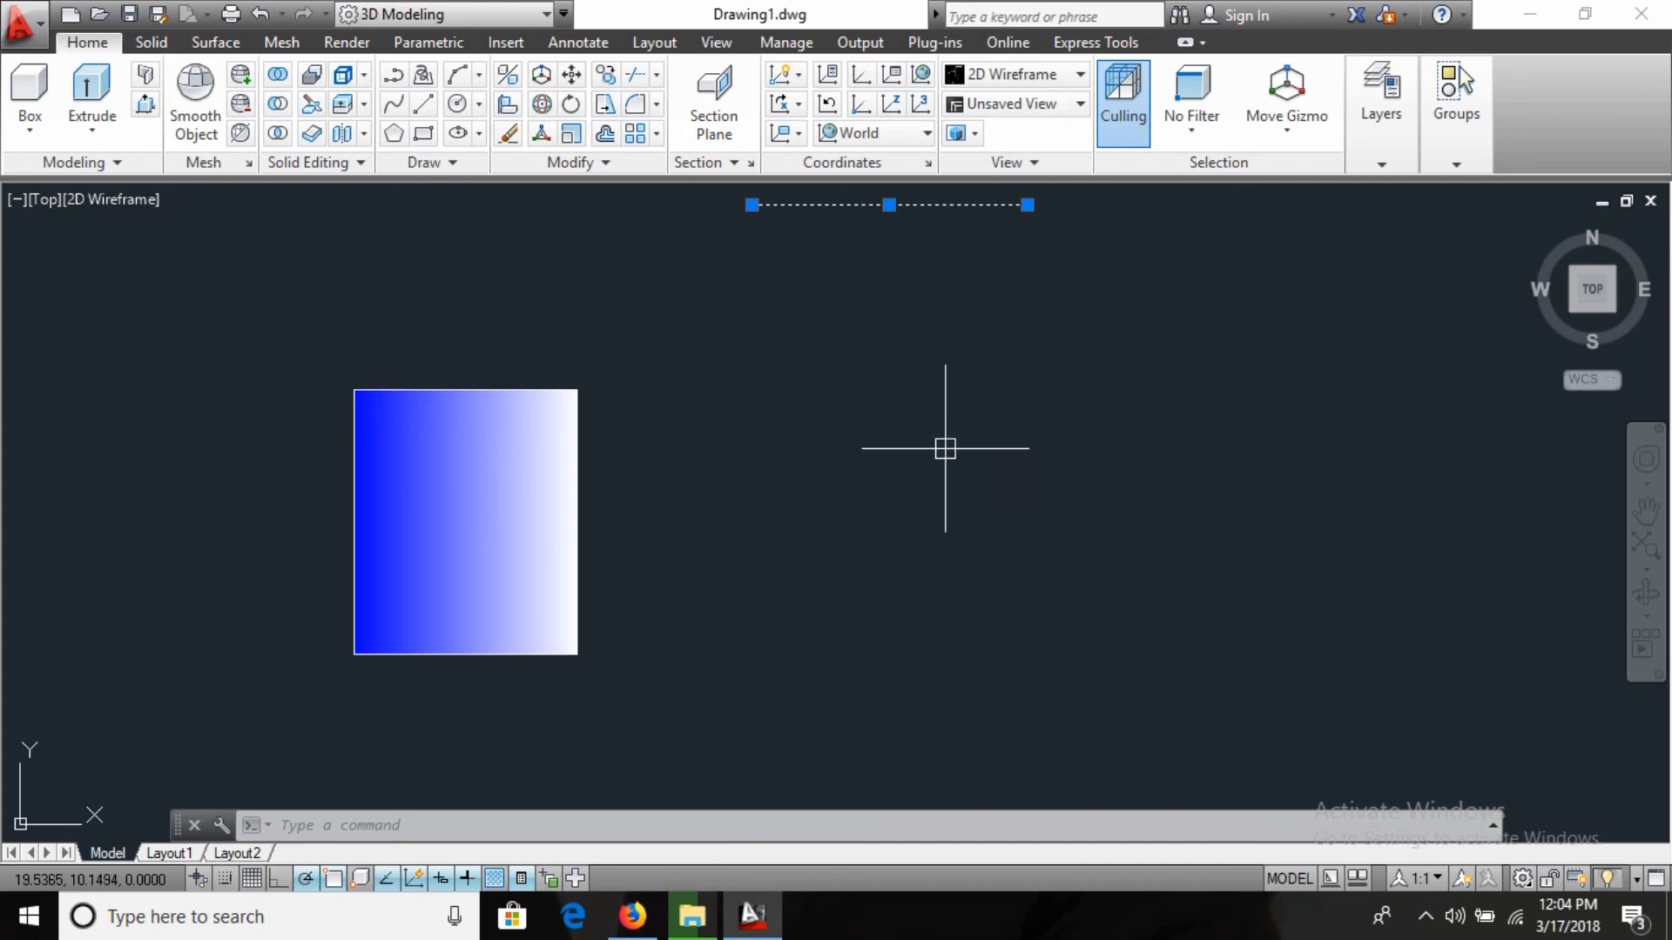
Step: Draw a slightly sloped line about 3.58 long below the uppermost line, undoing the first segment and toggling Ortho on and off before placing its end
type("l")
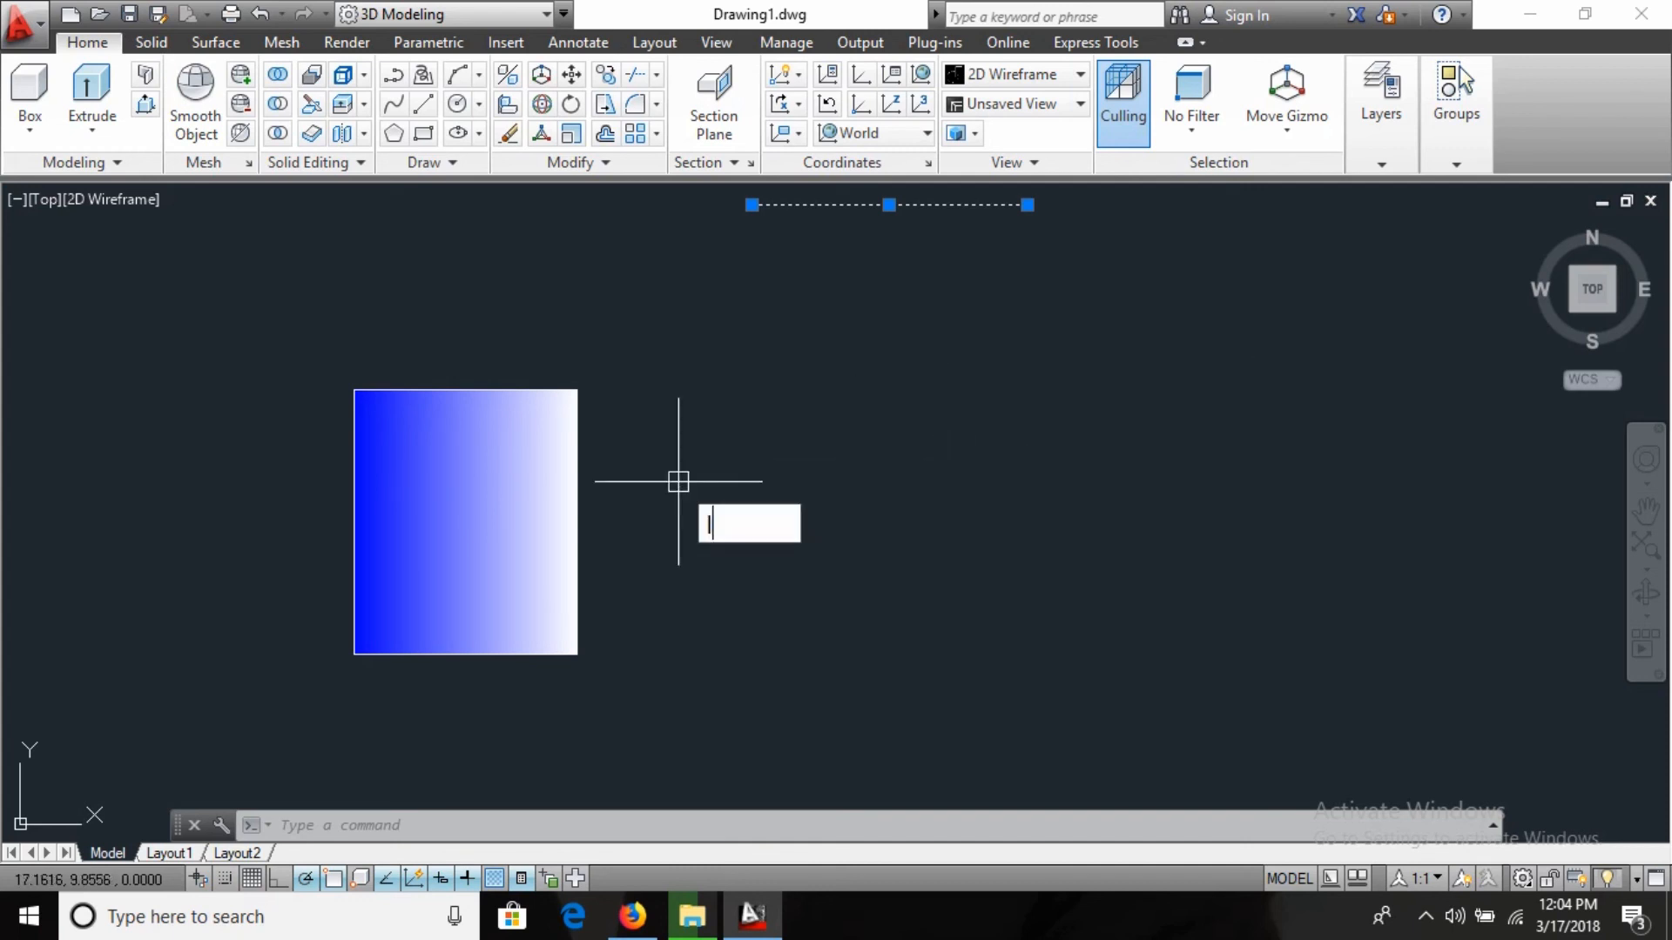
key("Return")
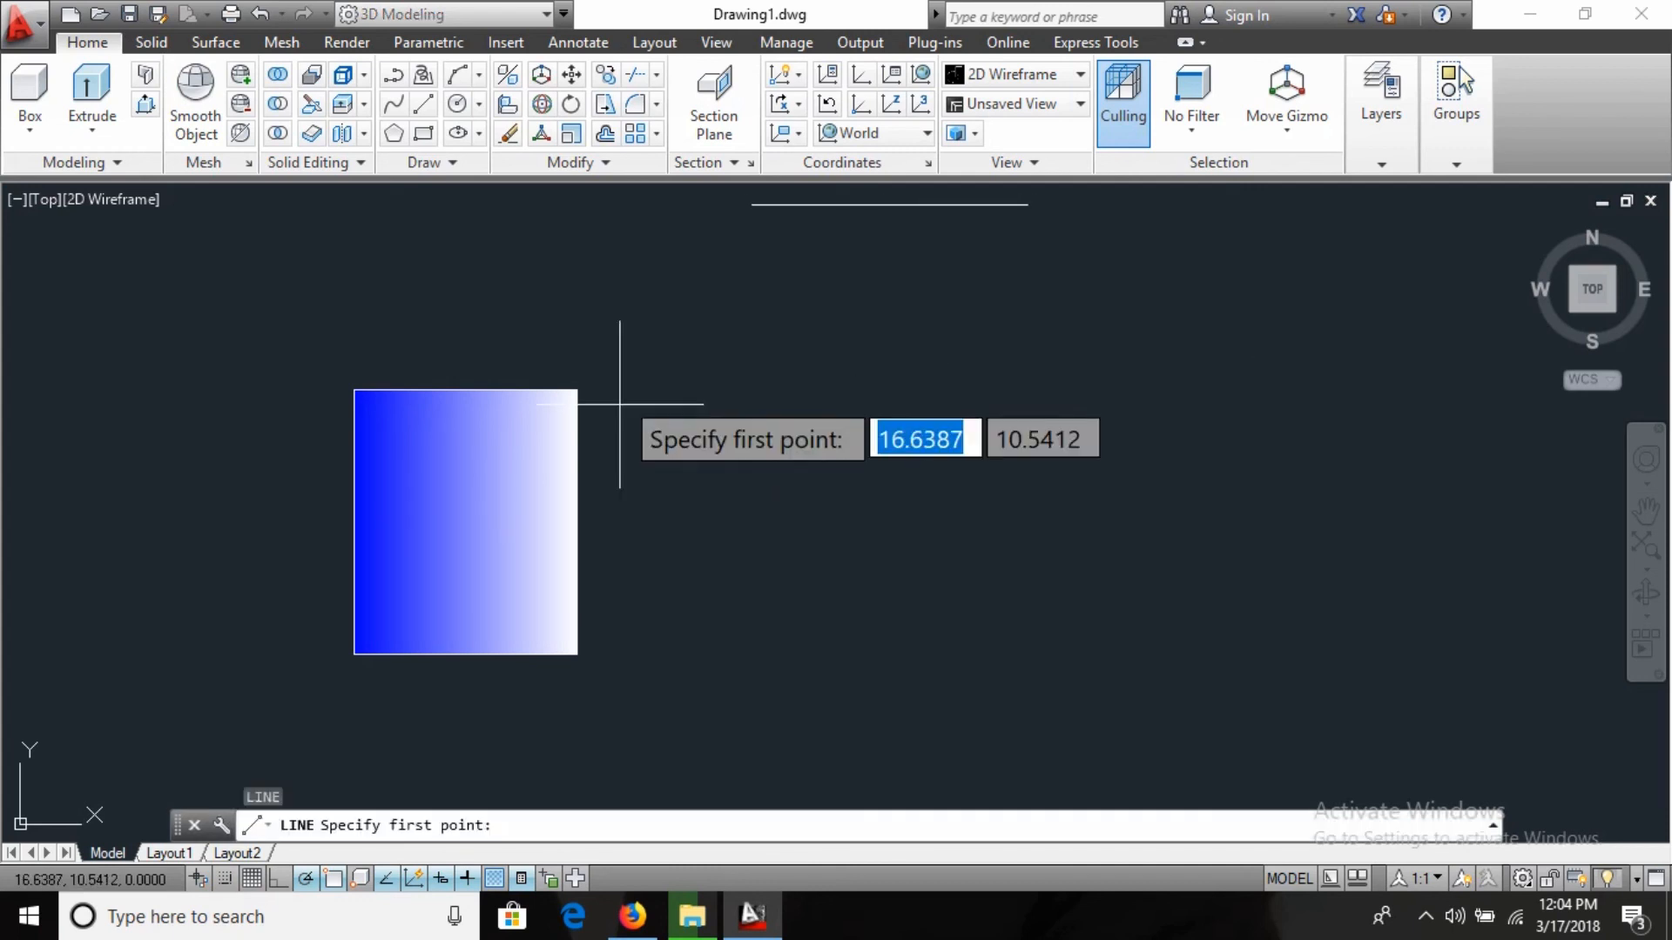
left_click(700, 325)
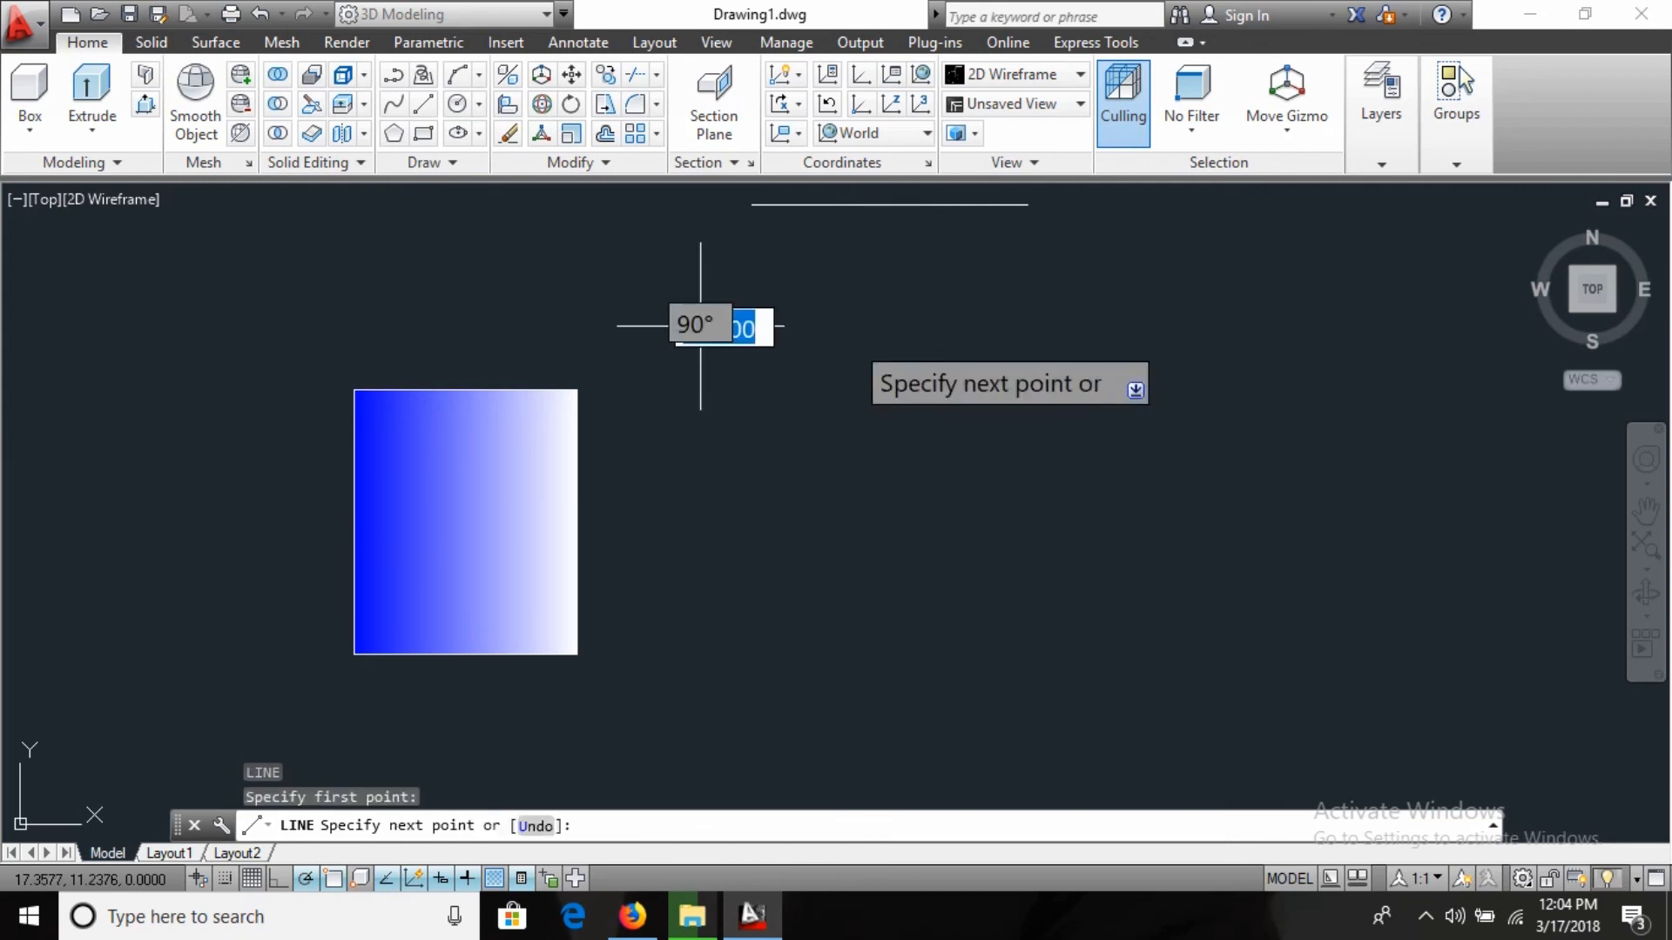
left_click(1126, 315)
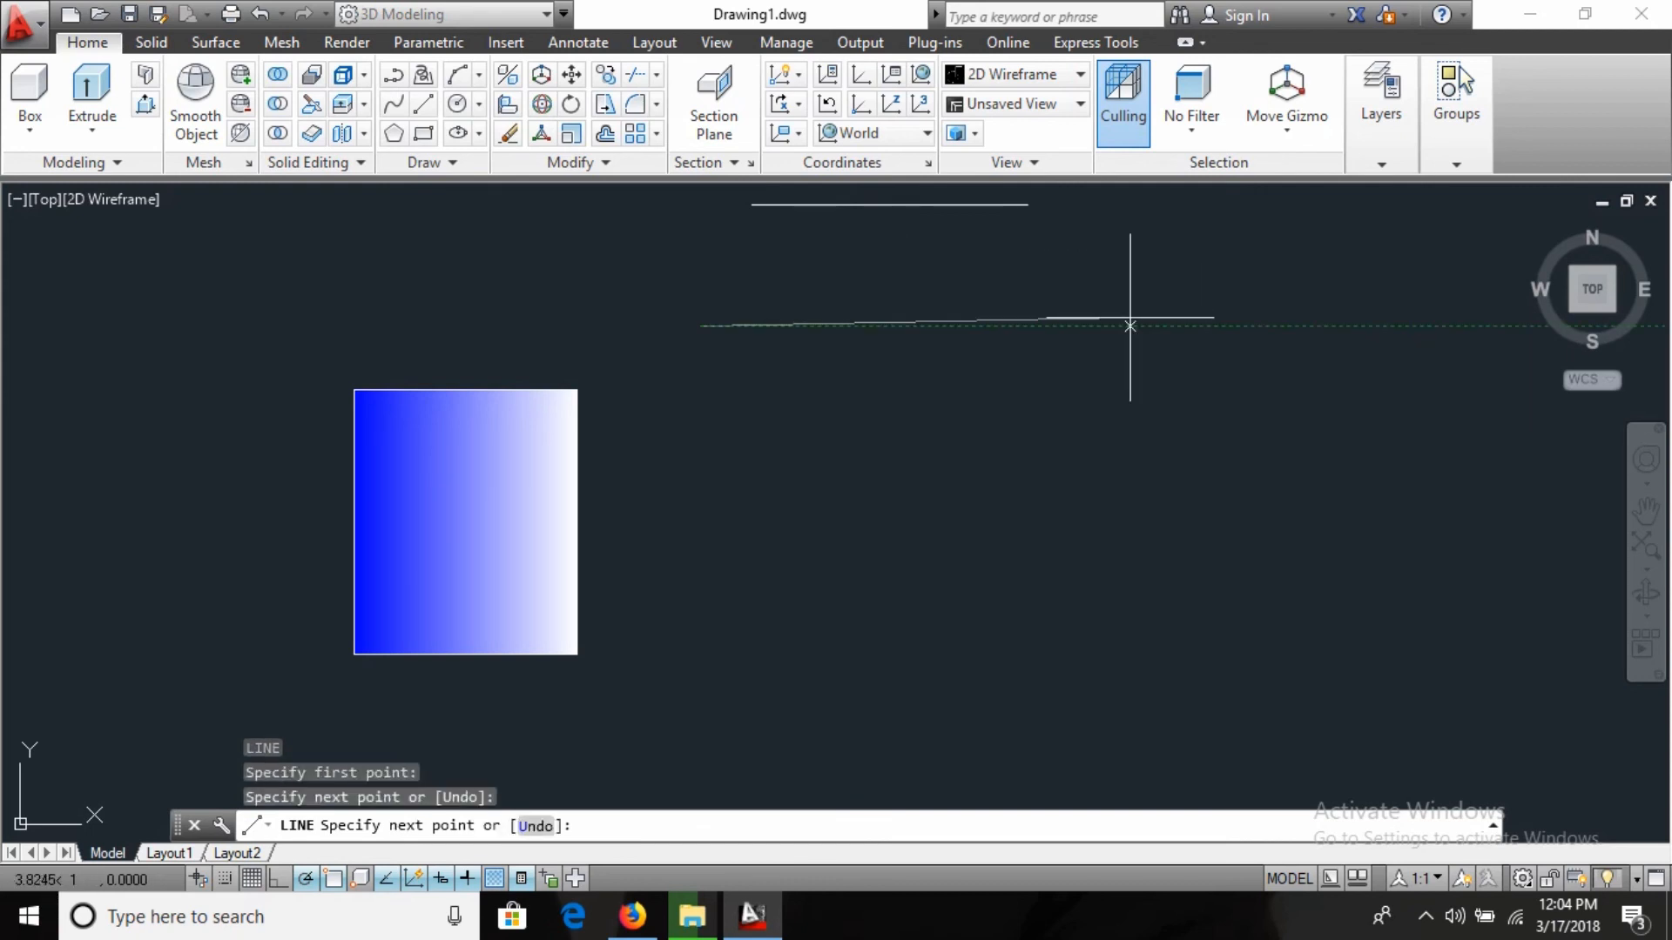
key("ctrl+z")
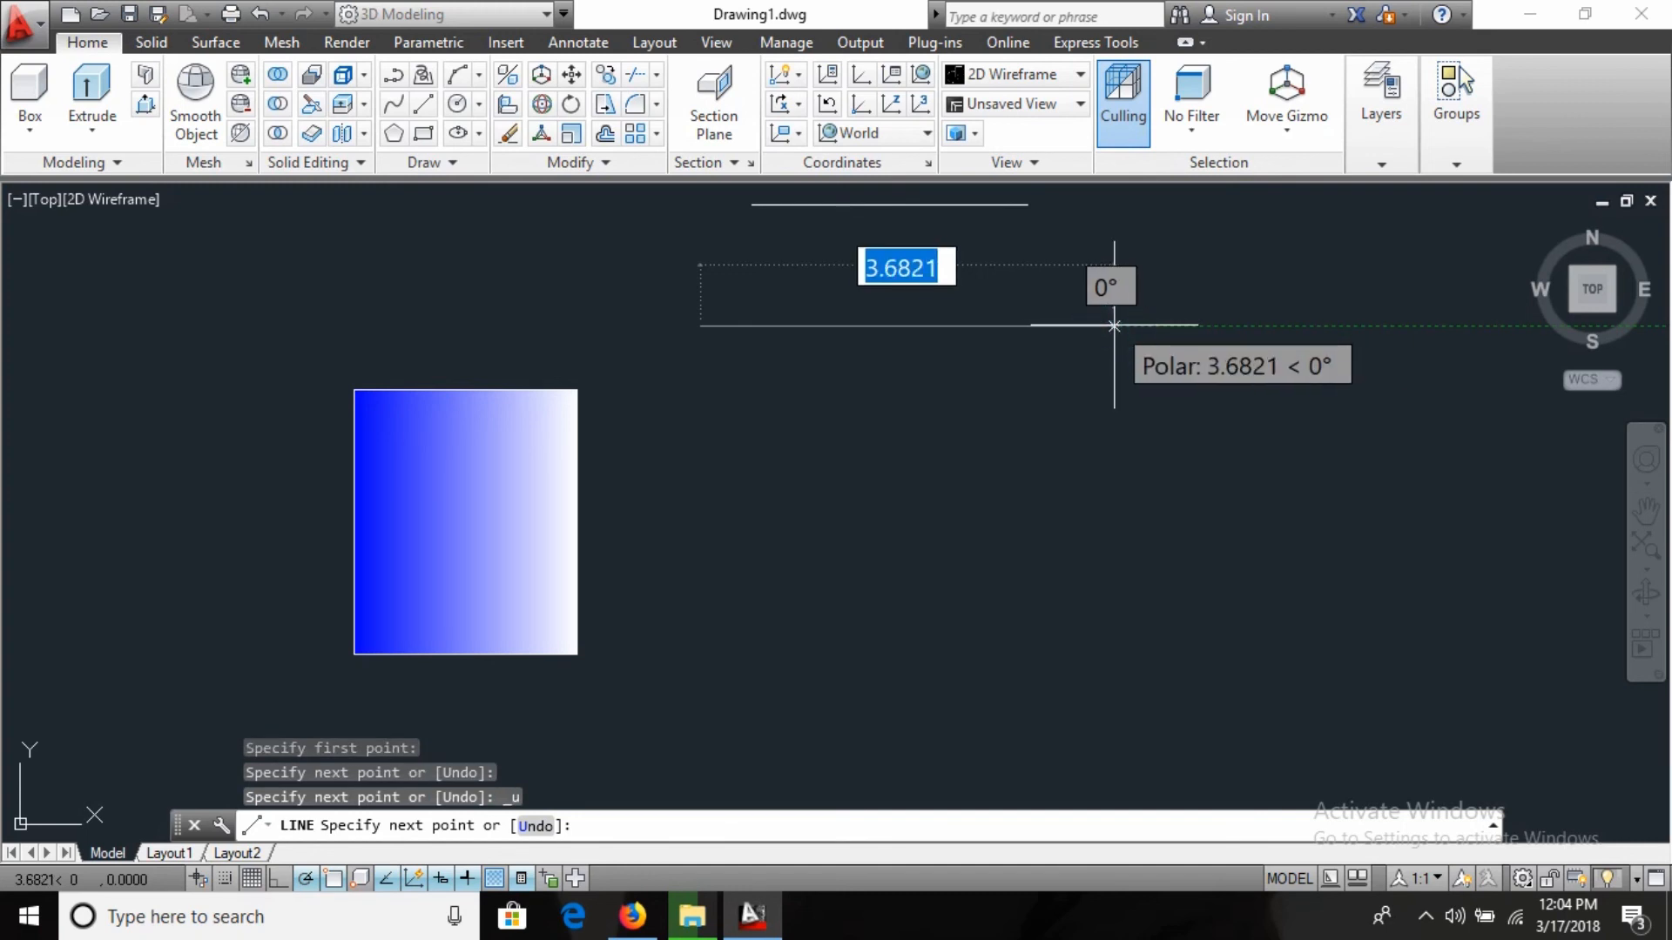
key("F8")
key("F8")
key("F8")
key("F8")
key("F8")
key("F8")
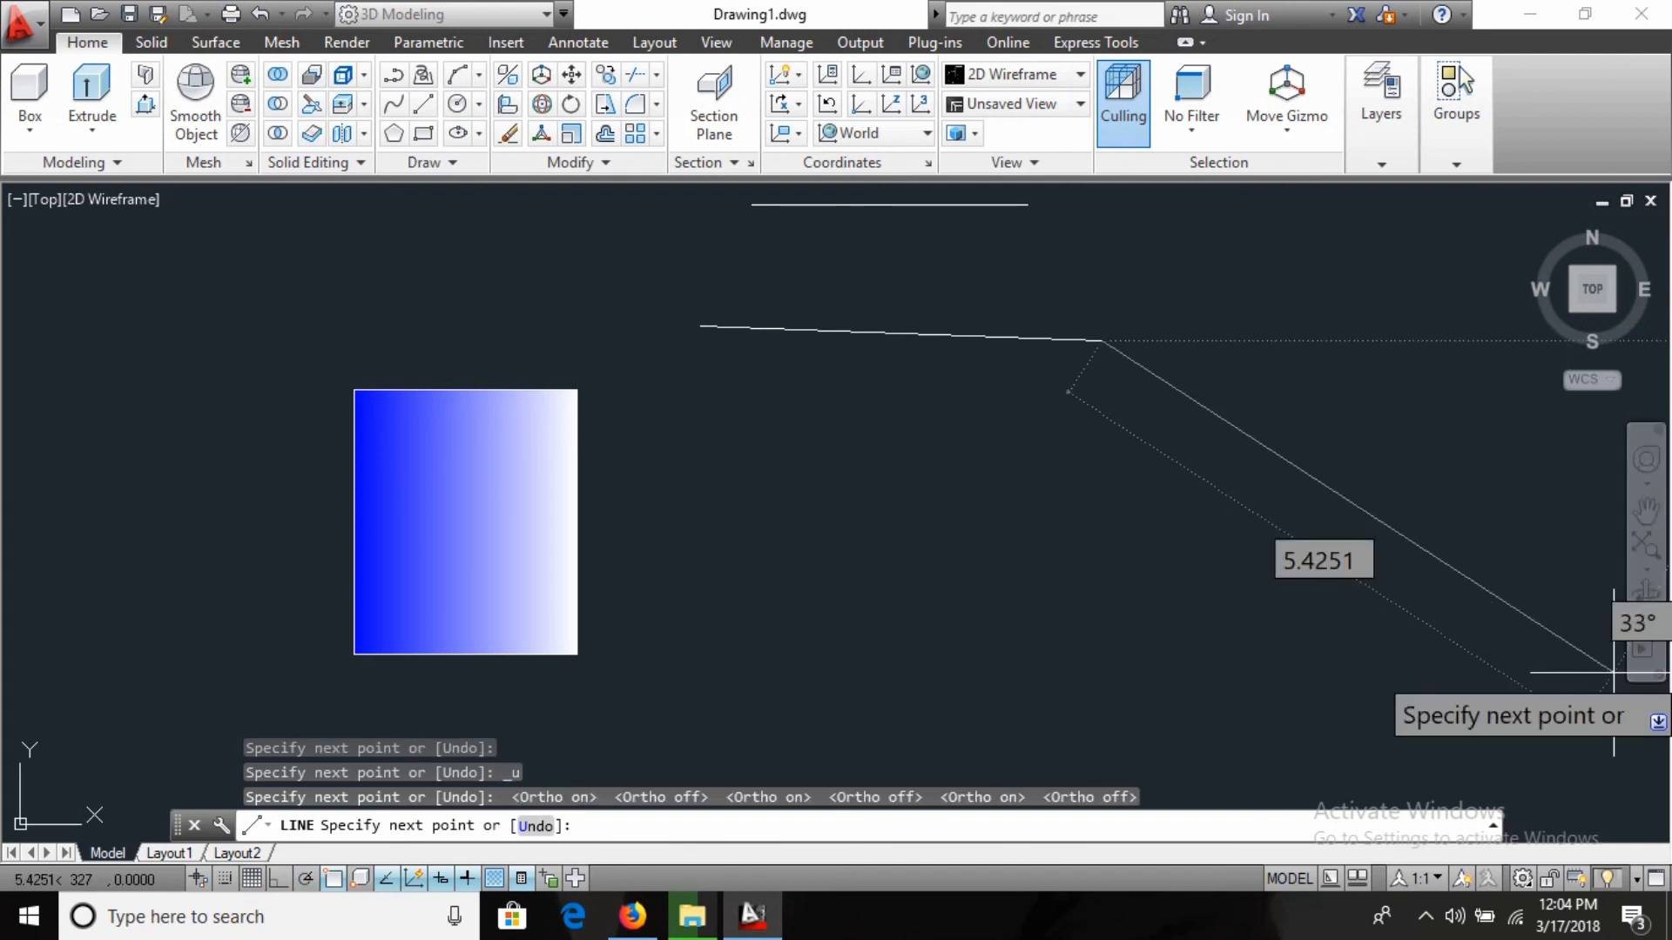
key("Escape")
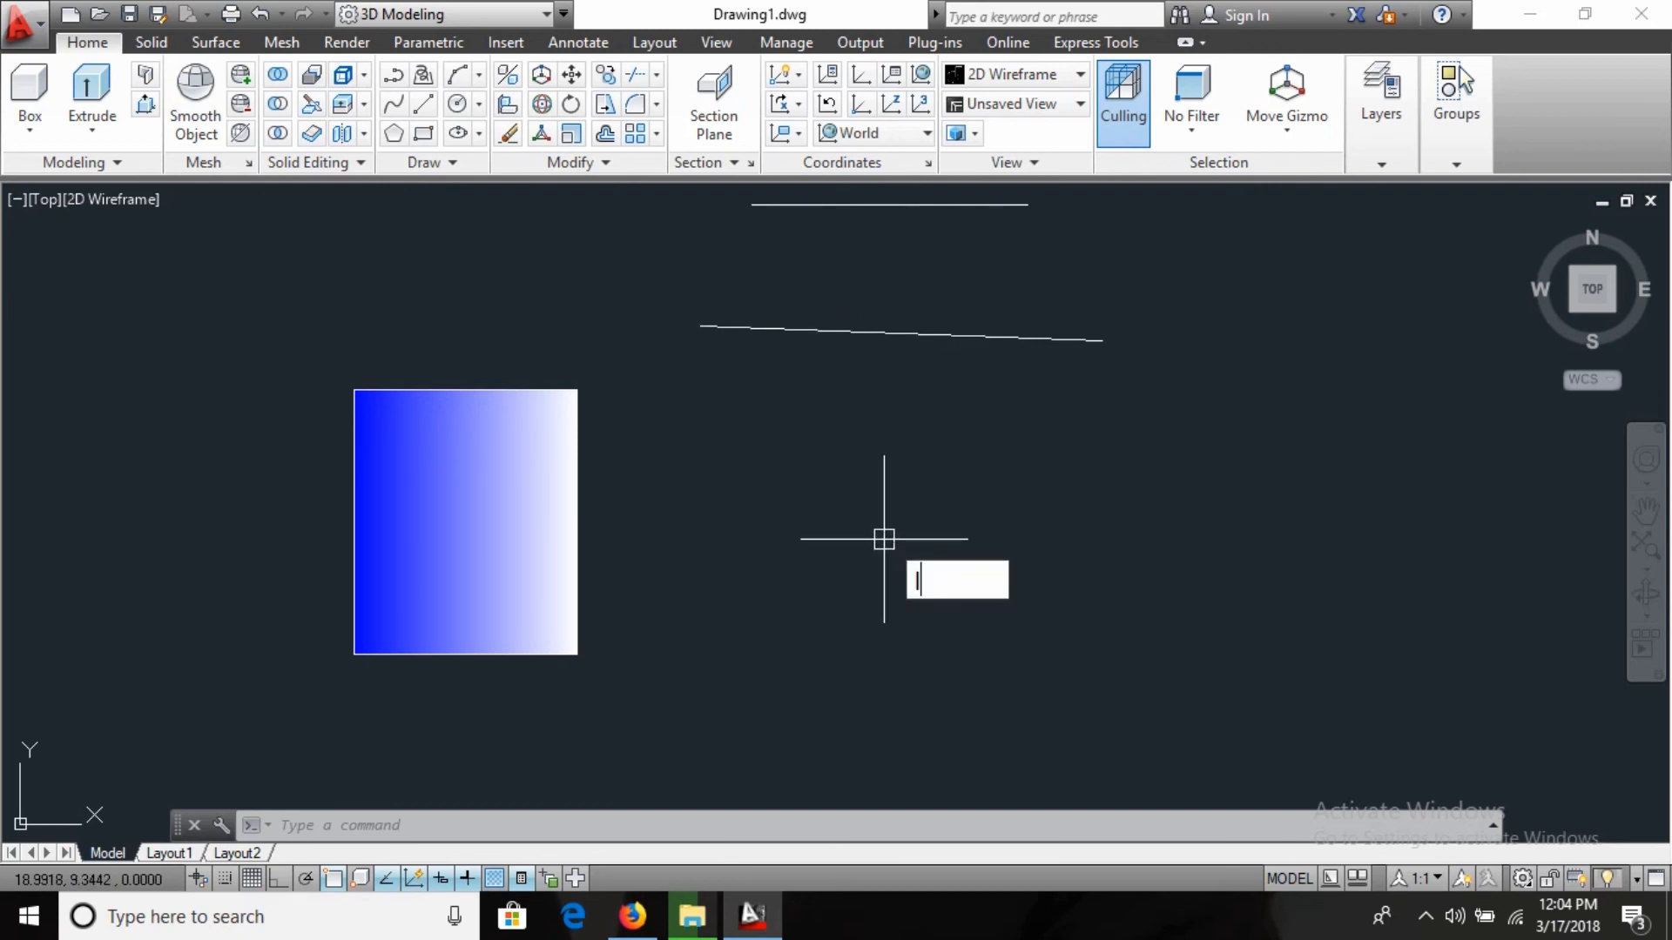
Step: Draw a second line over the sloped line, starting from its left endpoint
type("l")
key("Return")
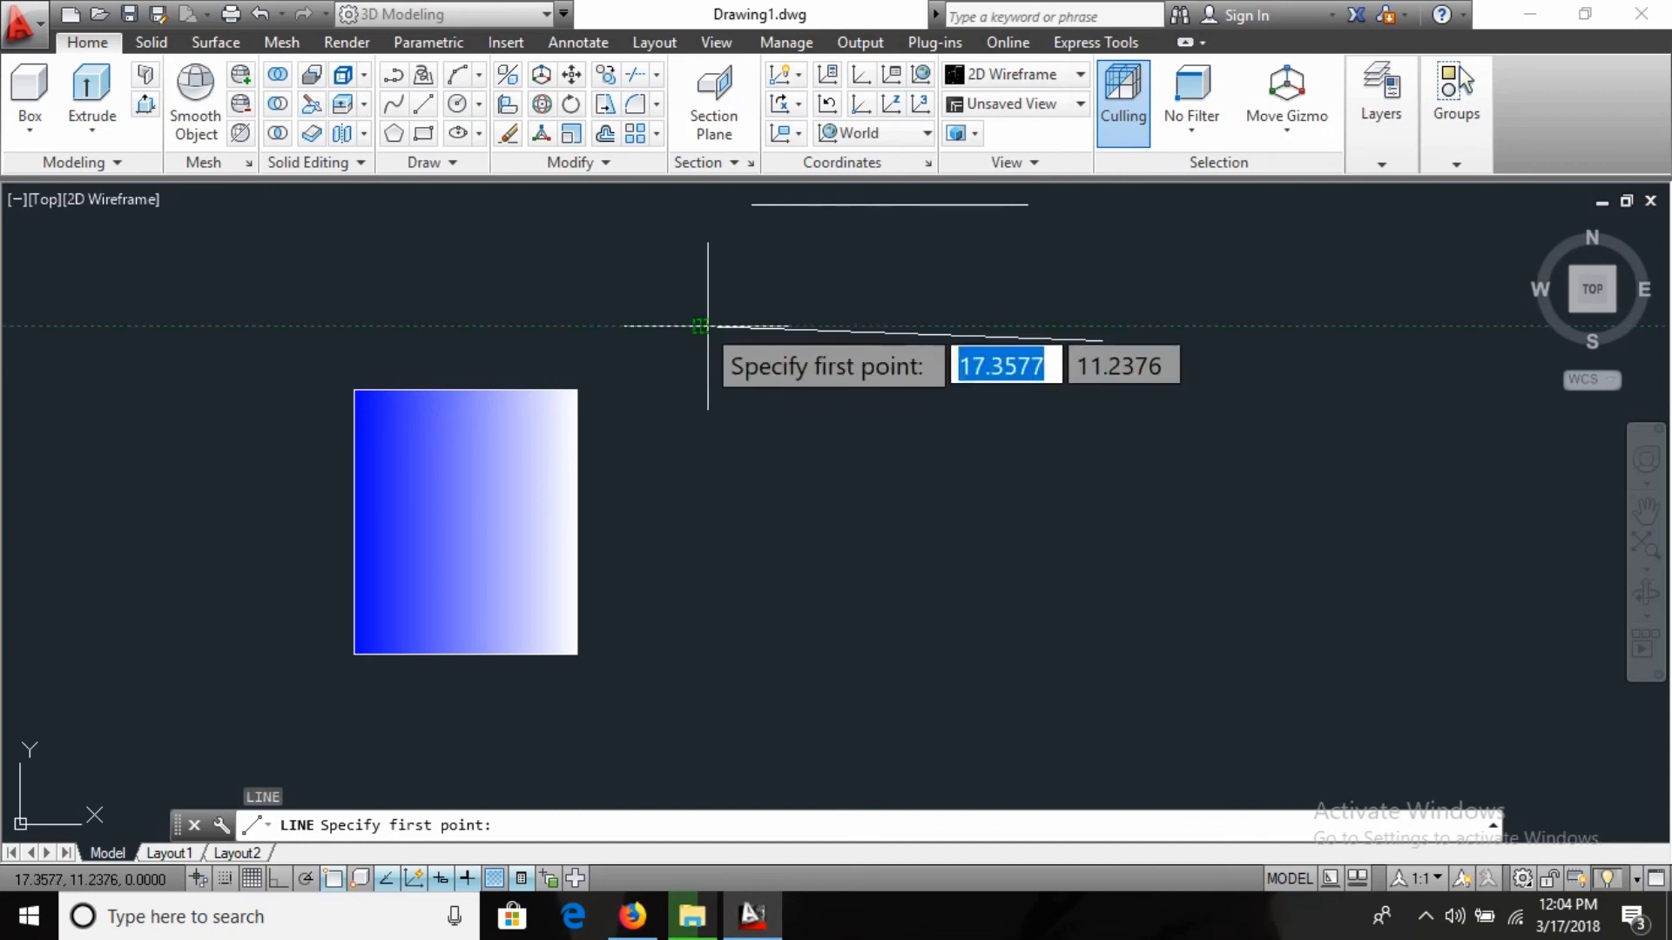
left_click(699, 327)
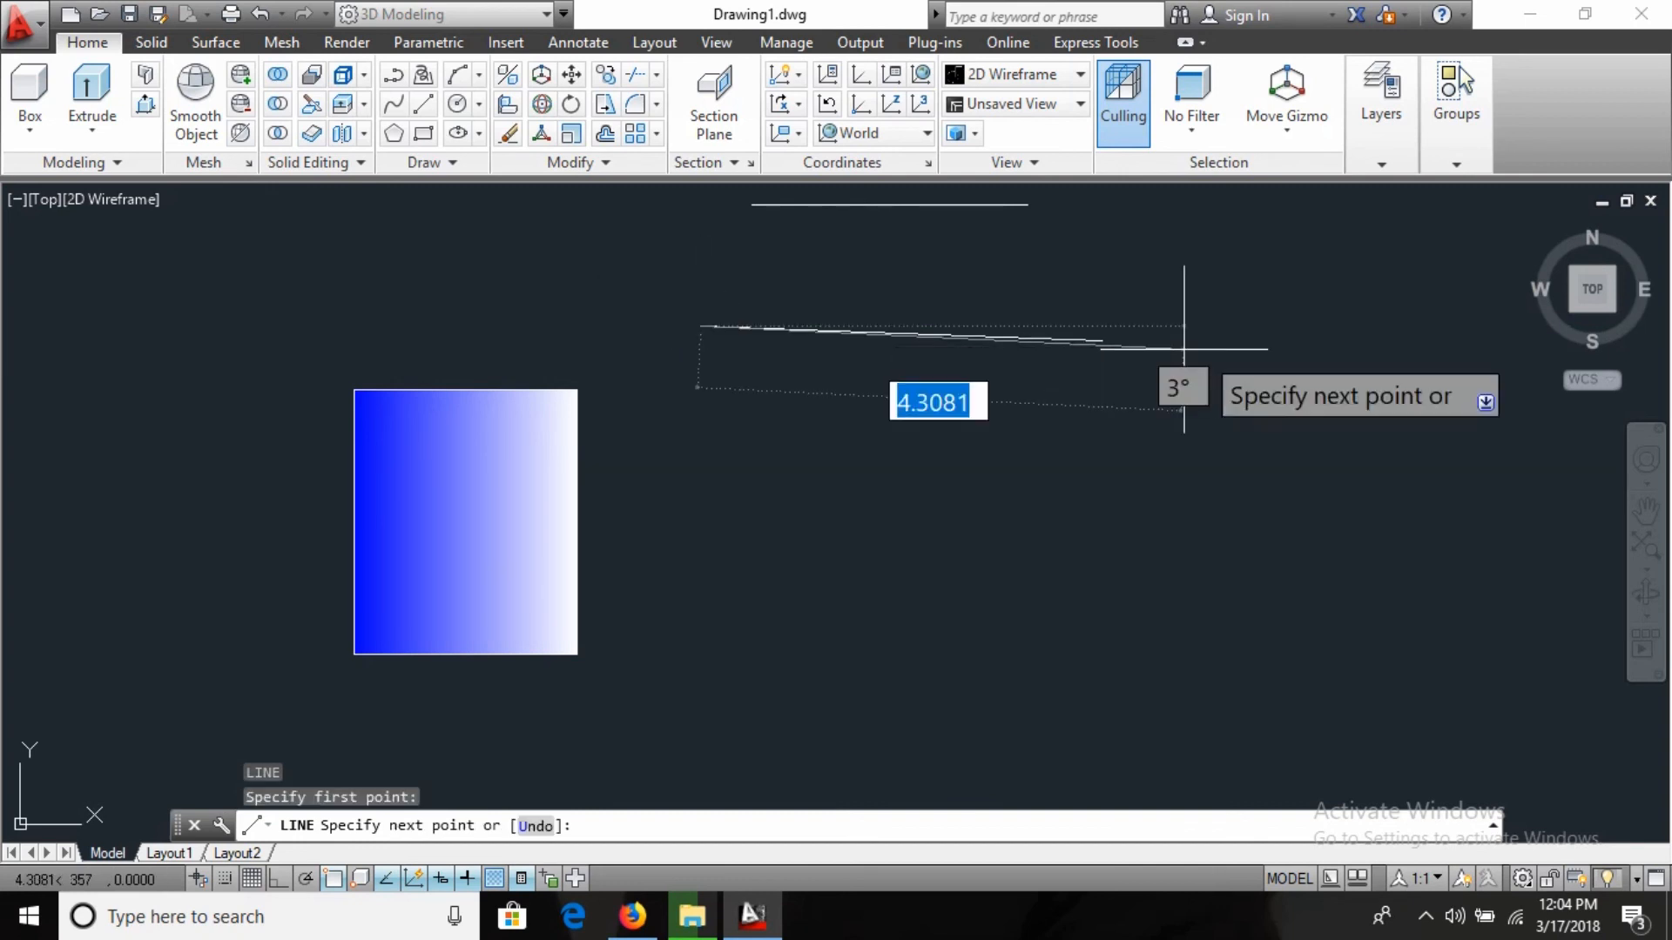
left_click(1003, 336)
key("Return")
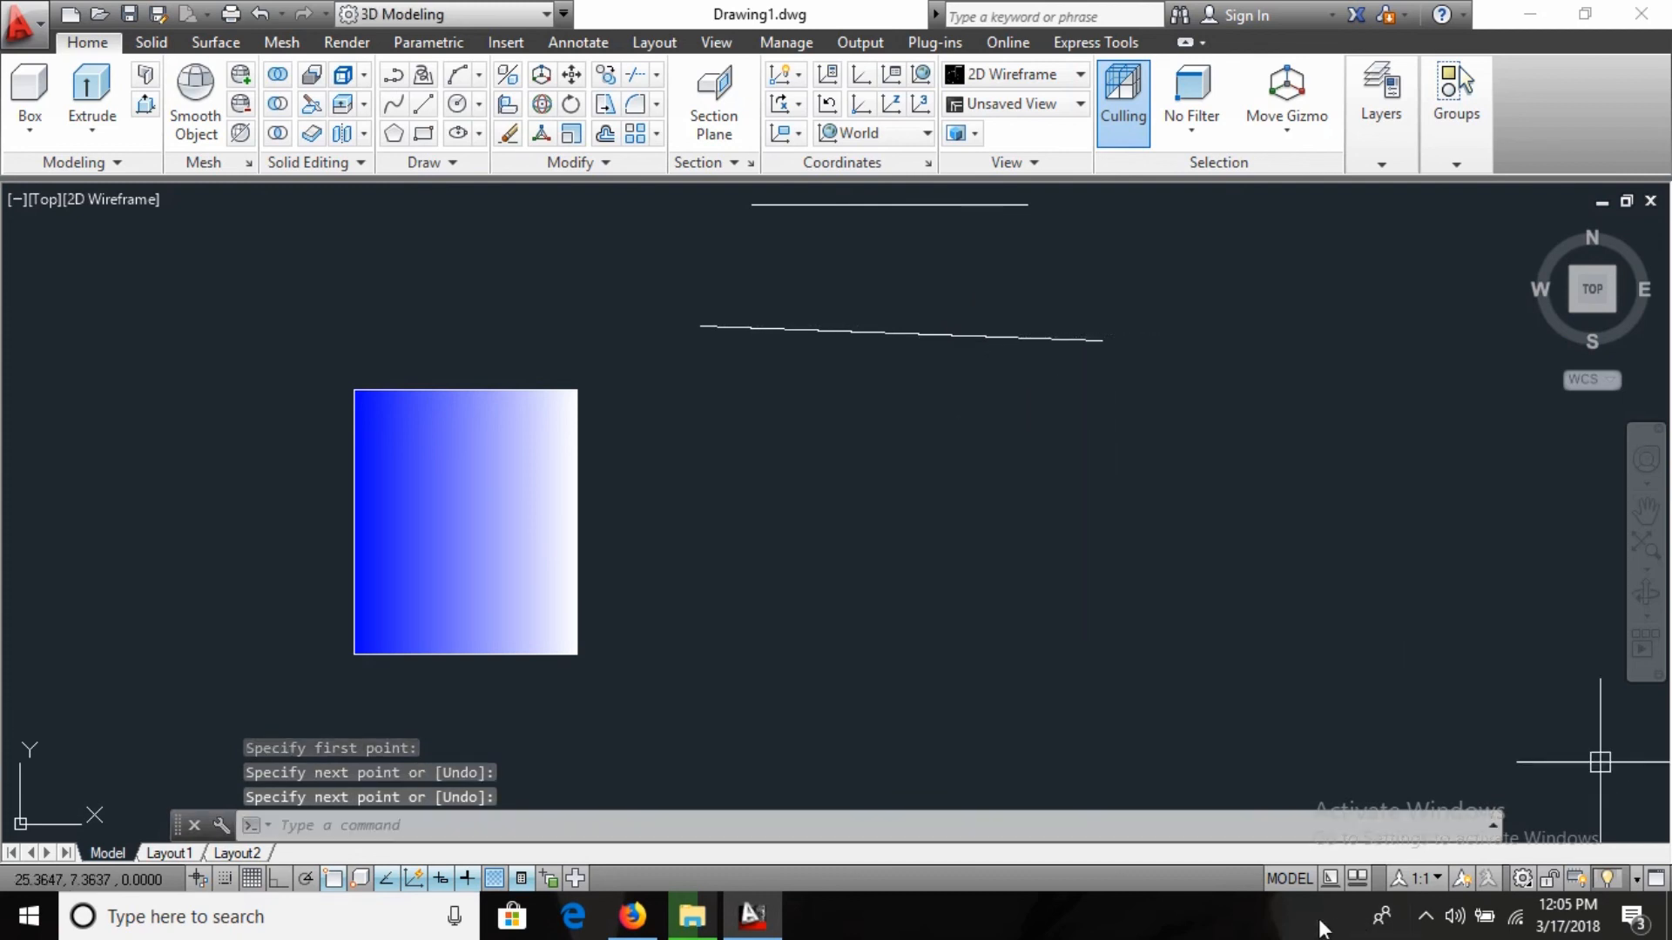
Step: Turn on Selection Cycling, select at the overlapping sloped lines to list the candidates, and clear the selection
left_click(548, 878)
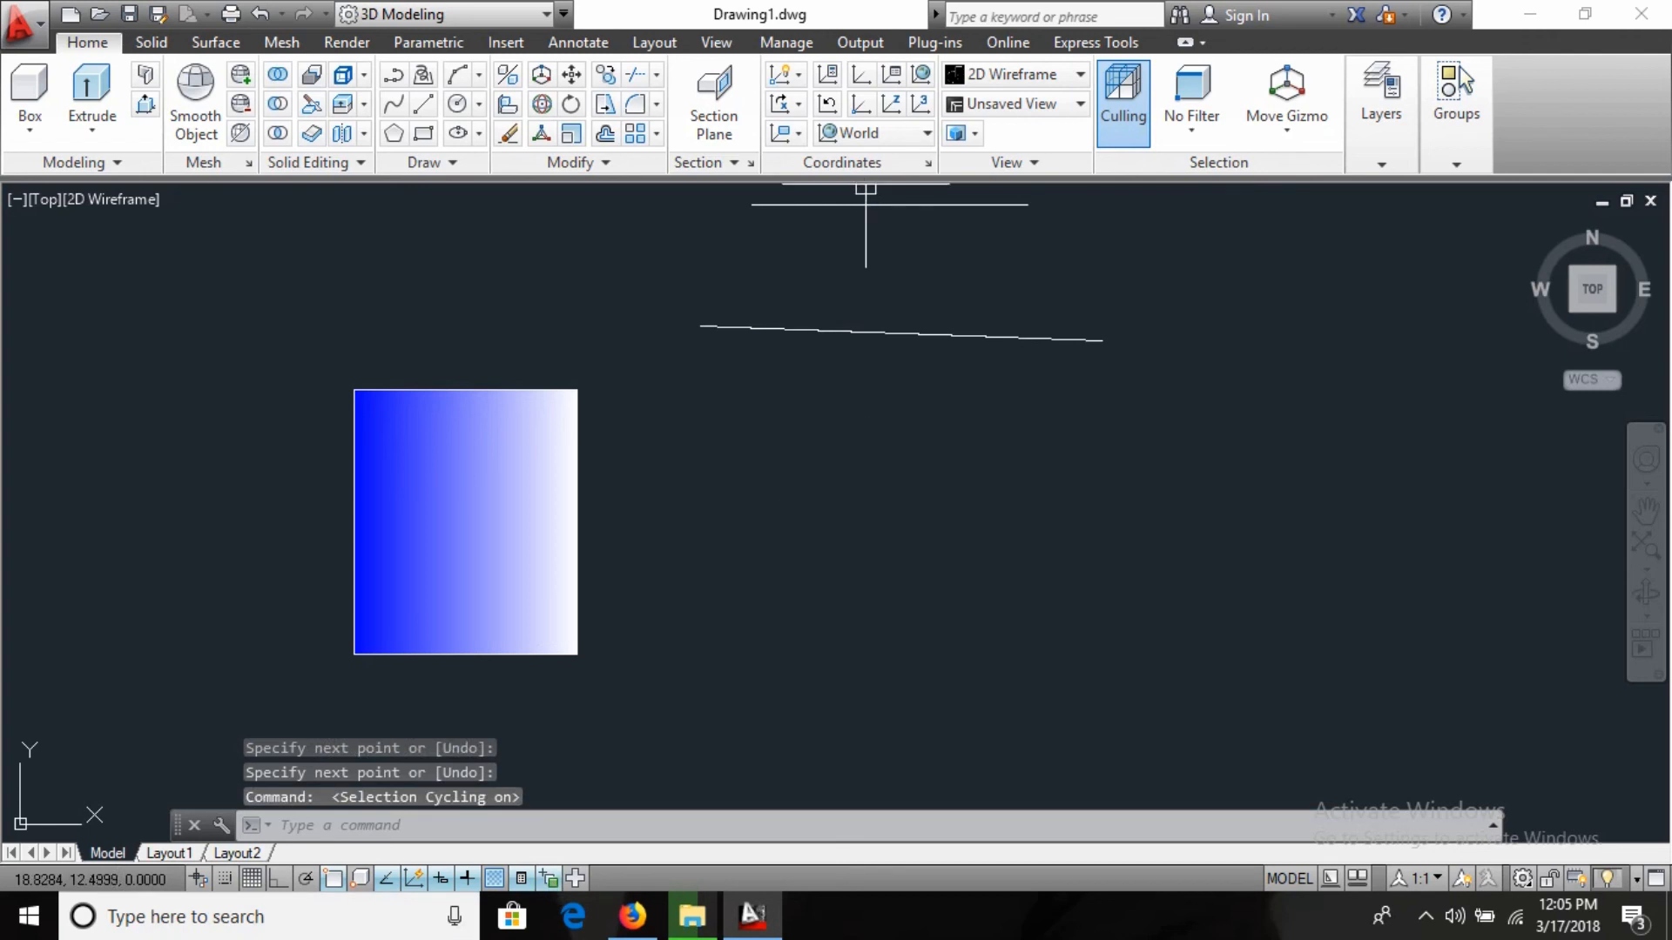
left_click(839, 335)
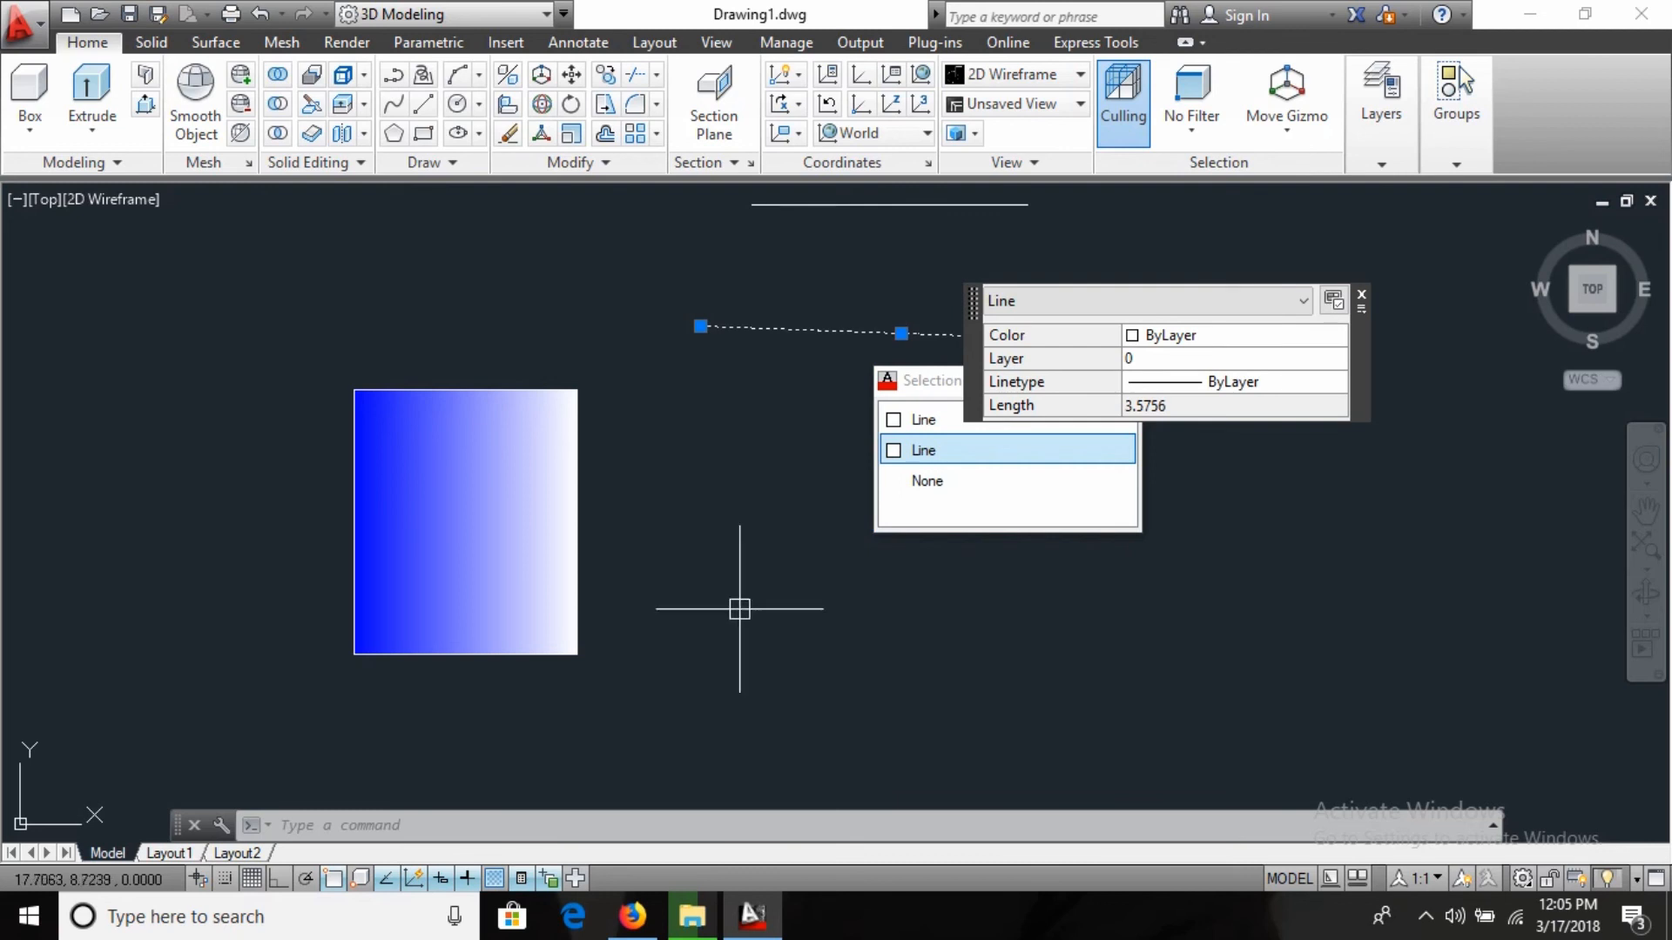
key("Escape")
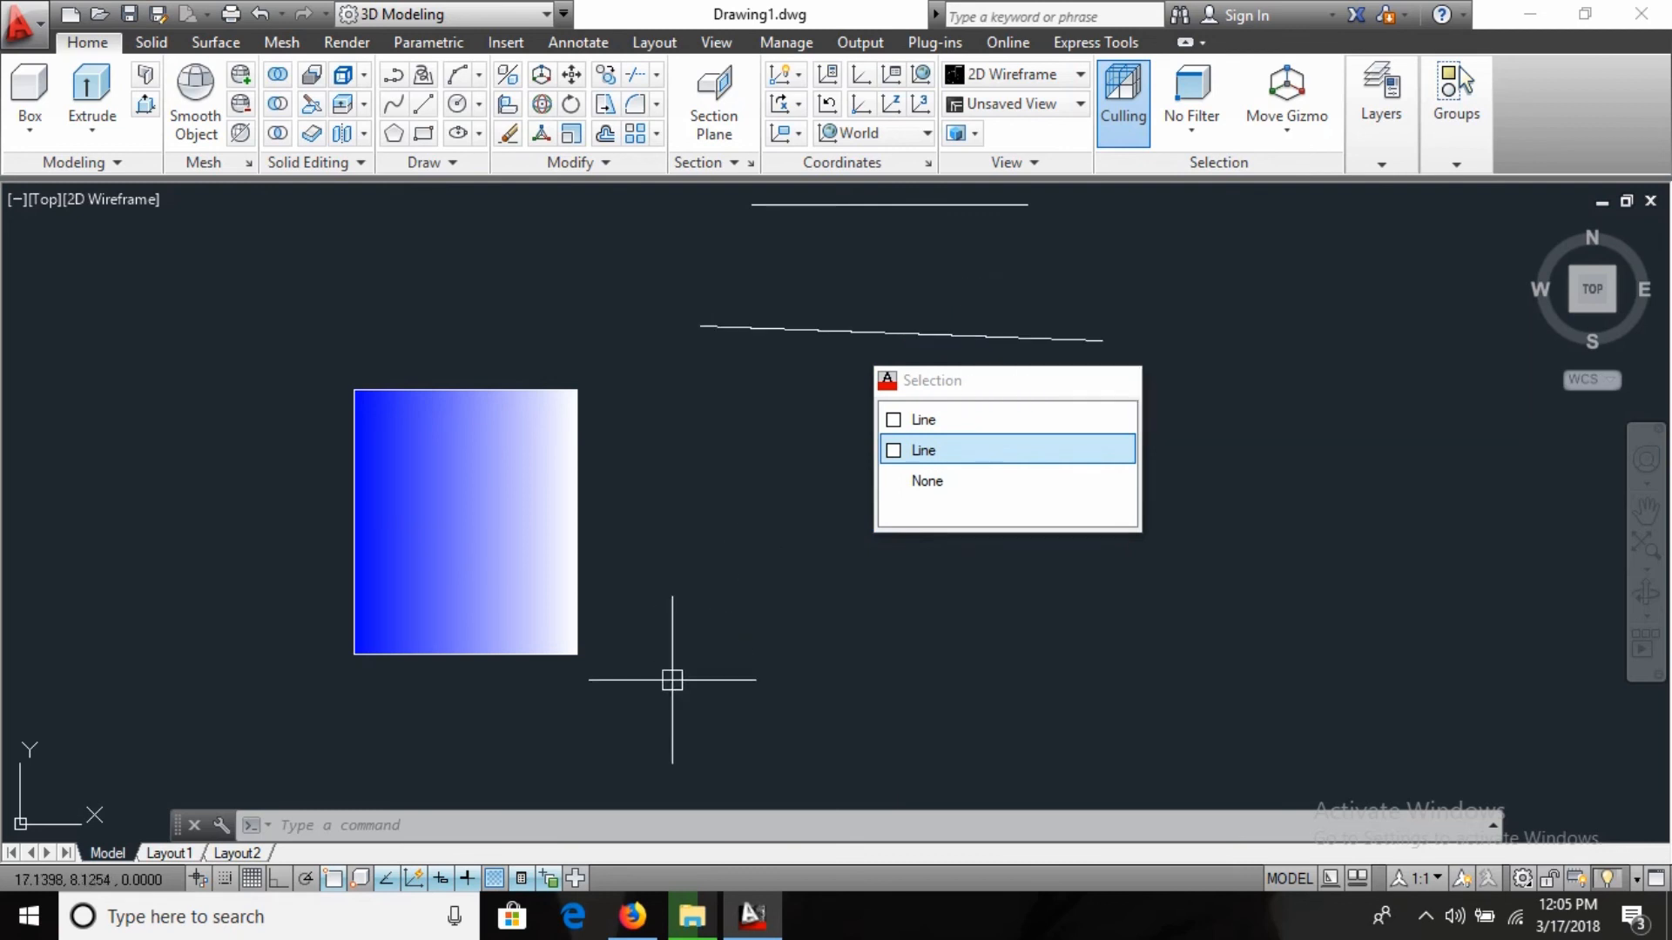